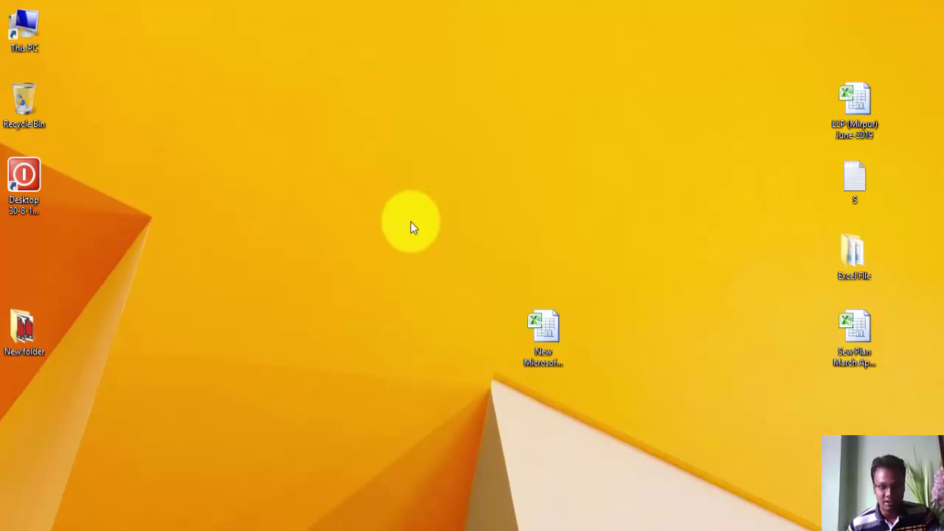
Bring the Adobe Reader window with the Excel quick-start PDF to the front.
{"action": "left_click", "coordinate": [480, 523]}
Read the Excel 2013 quick-start page without Reader's bars, then close Reader.
{"action": "left_click", "coordinate": [497, 281]}
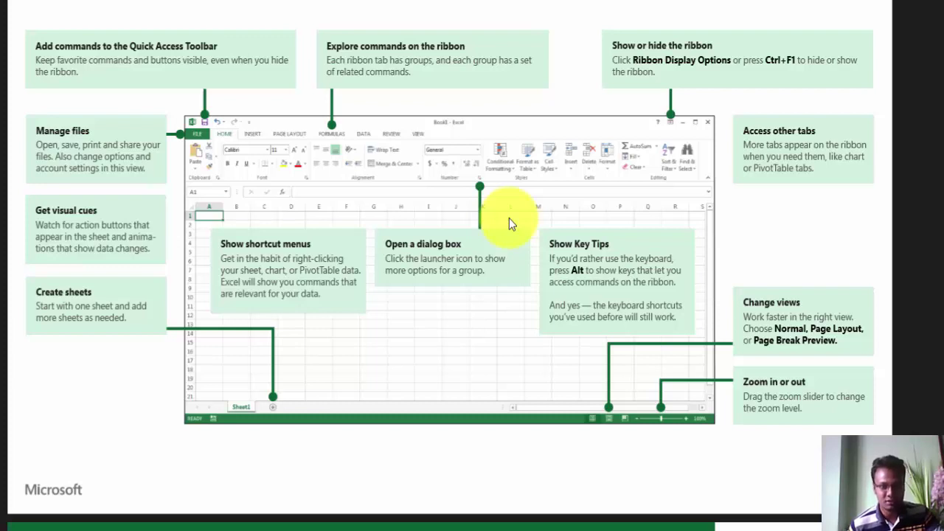
{"action": "key", "text": "alt+F4"}
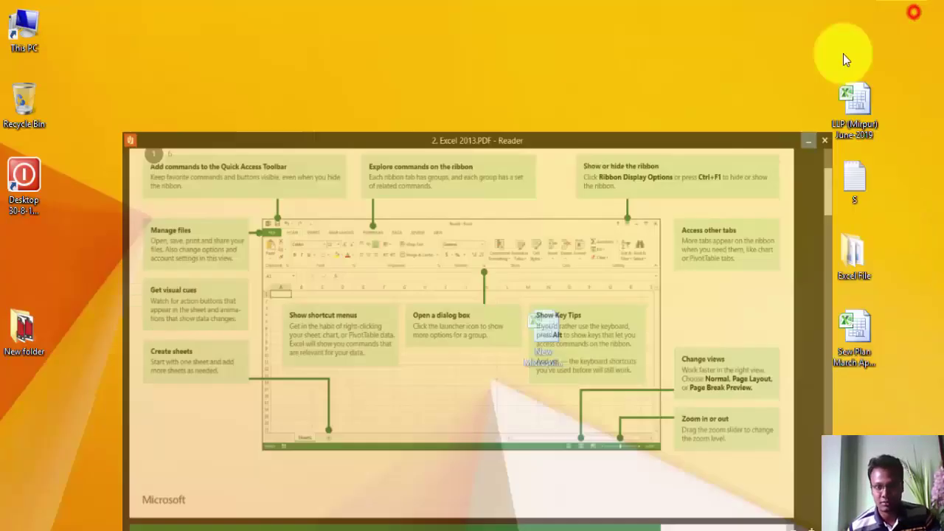
Switch to the blank Excel worksheet and add Quick Print to the Quick Access Toolbar.
{"action": "left_click", "coordinate": [470, 518]}
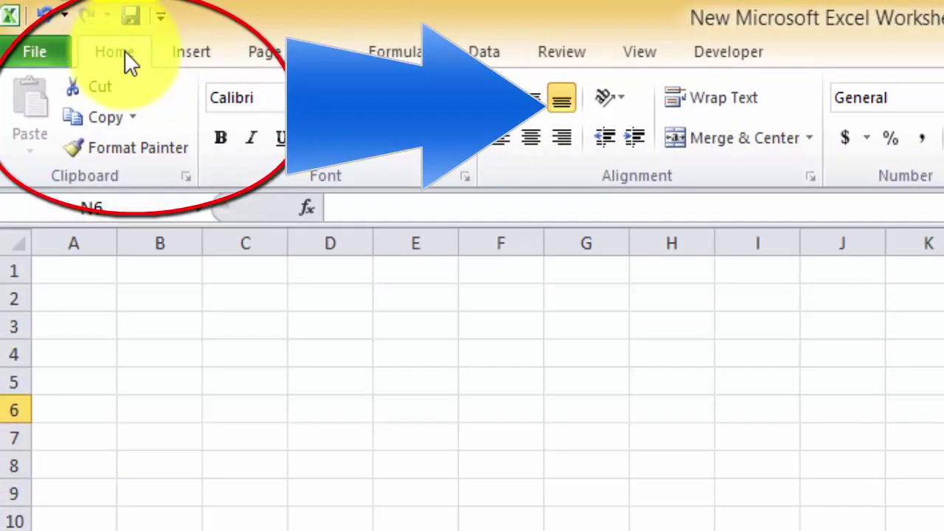
{"action": "left_click", "coordinate": [123, 50]}
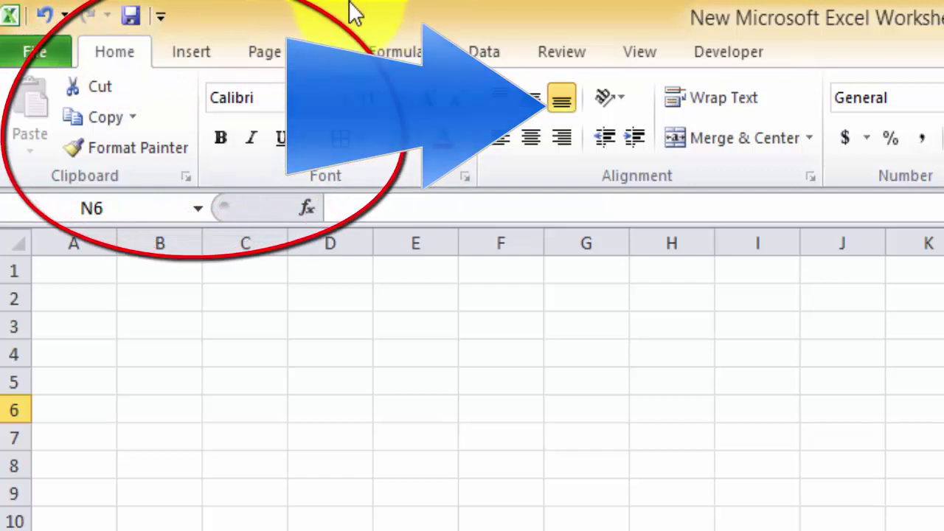
{"action": "left_click", "coordinate": [164, 21]}
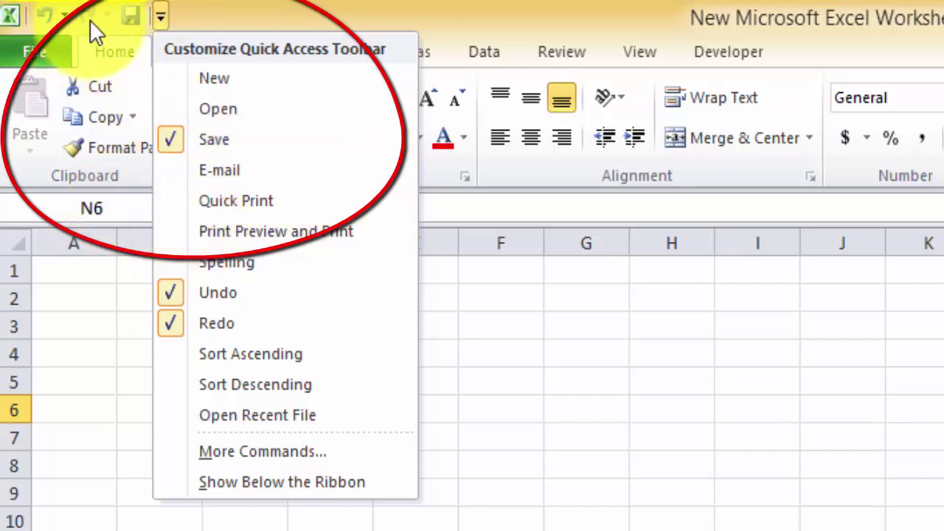
{"action": "left_click", "coordinate": [182, 201]}
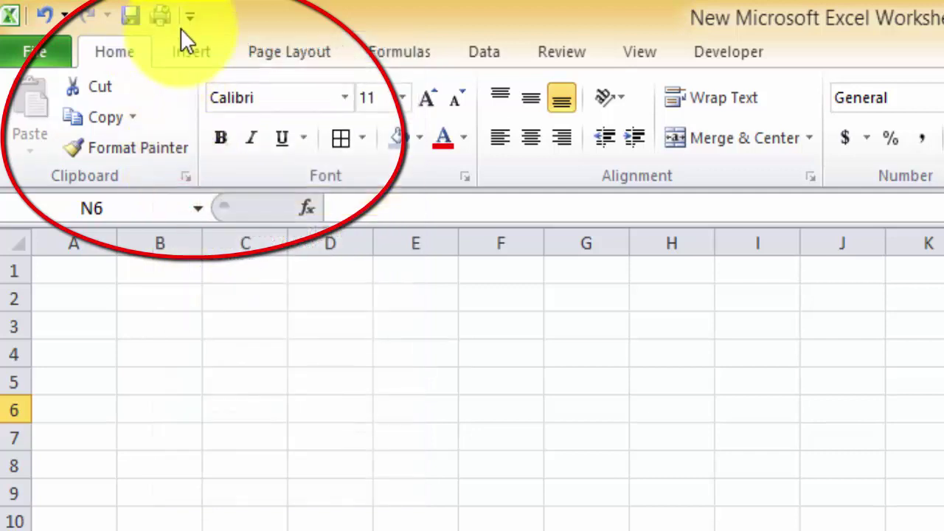
Add Print Preview and Print to the Quick Access Toolbar as well.
{"action": "left_click", "coordinate": [190, 16]}
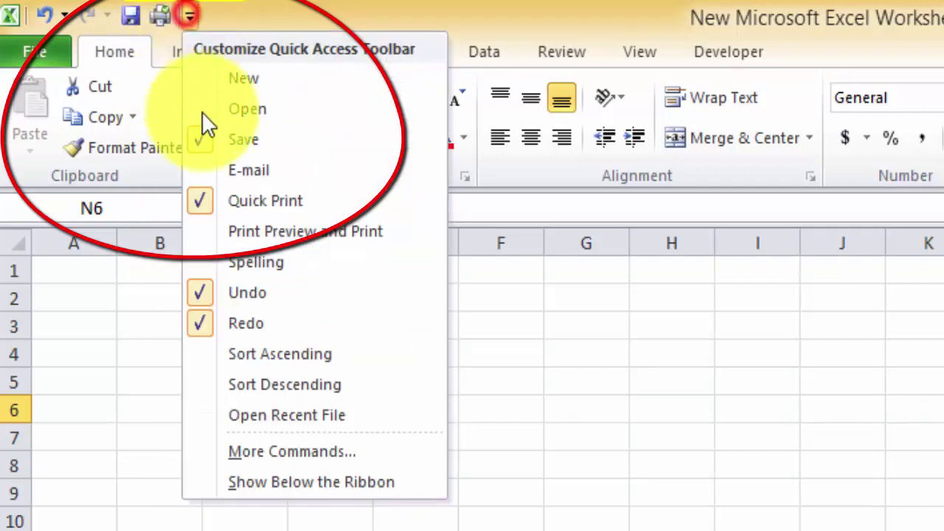
{"action": "left_click", "coordinate": [213, 231]}
{"action": "left_click", "coordinate": [219, 17]}
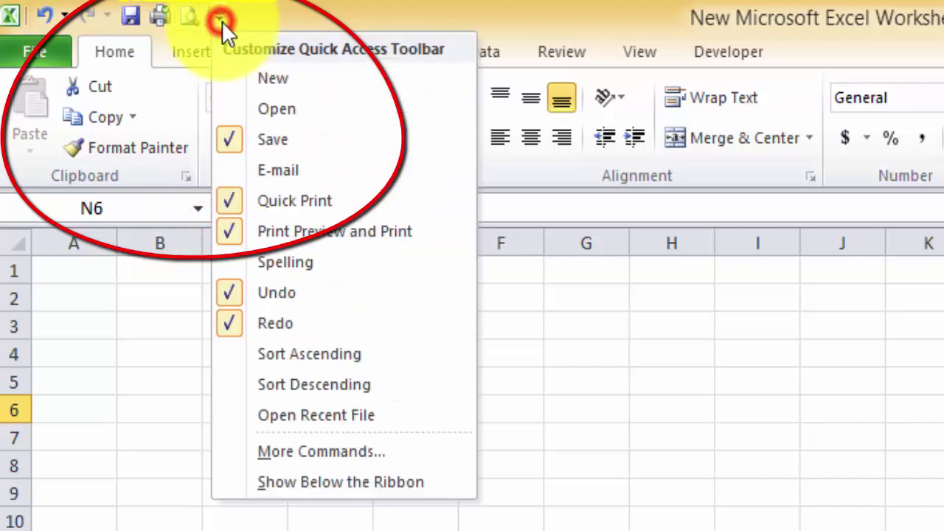
{"action": "left_click", "coordinate": [297, 7]}
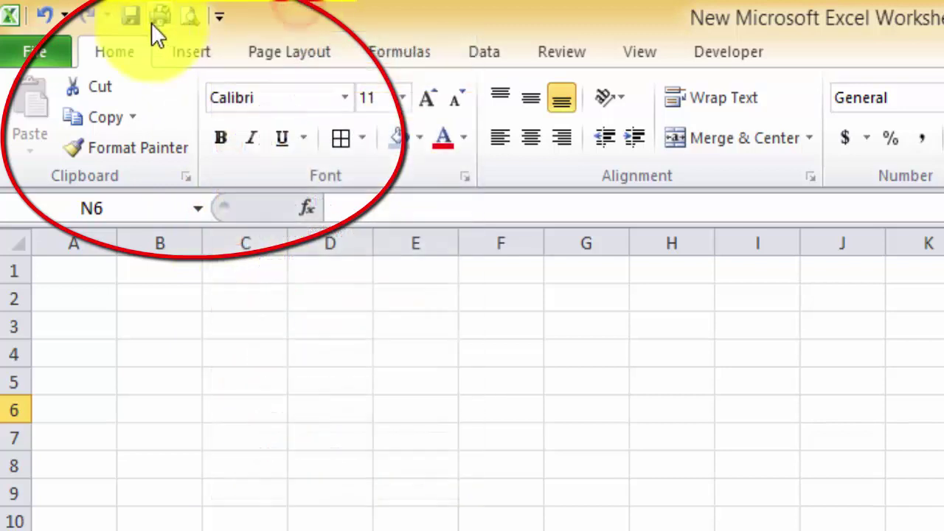
{"action": "left_click", "coordinate": [219, 16]}
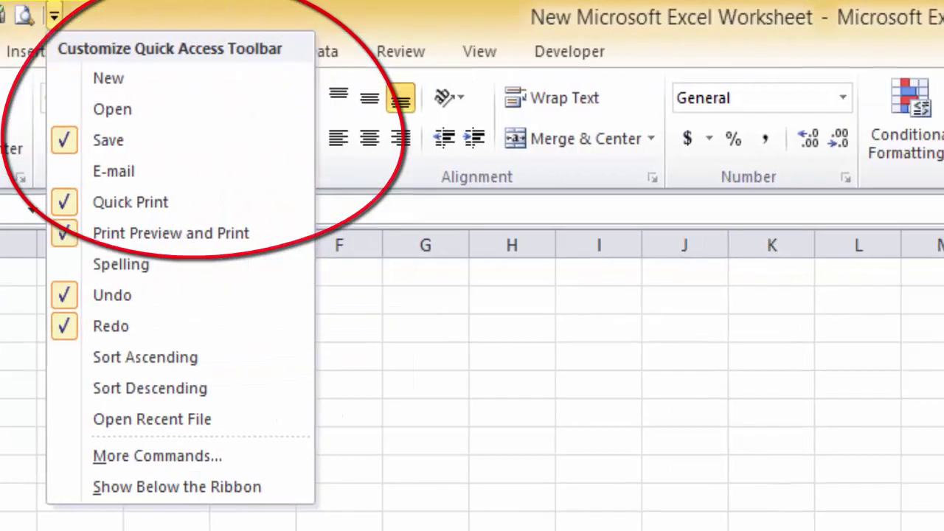
{"action": "key", "text": "Escape"}
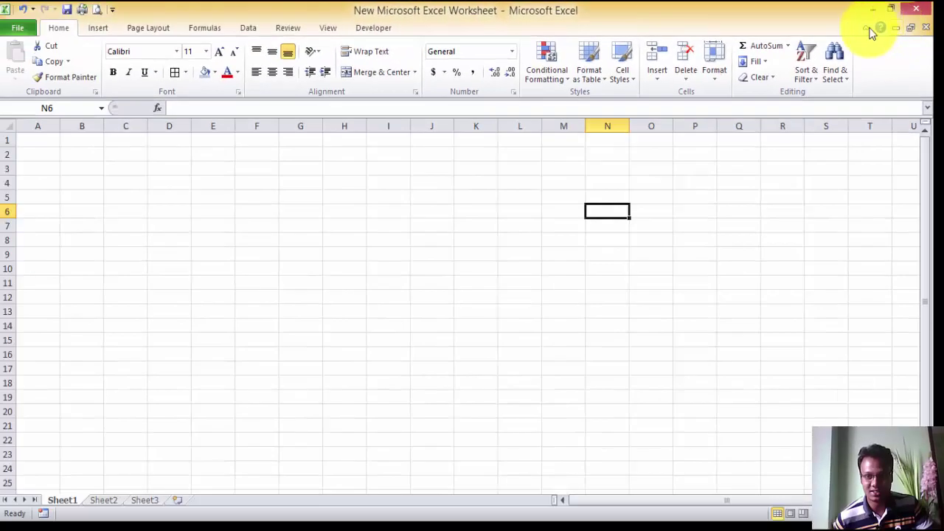
{"action": "left_click", "coordinate": [98, 28]}
{"action": "left_click", "coordinate": [143, 28]}
{"action": "left_click", "coordinate": [204, 27]}
{"action": "left_click", "coordinate": [248, 28]}
{"action": "left_click", "coordinate": [287, 28]}
{"action": "left_click", "coordinate": [57, 28]}
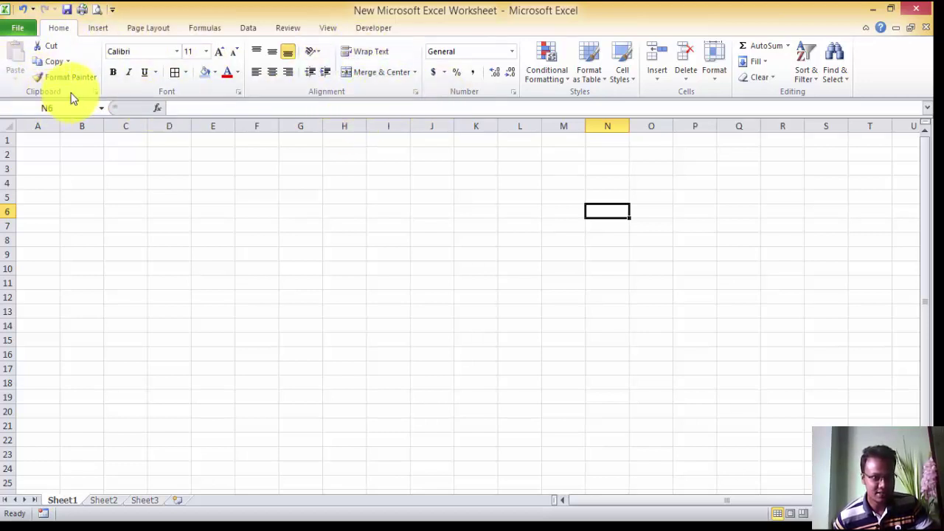
{"action": "left_click", "coordinate": [94, 29]}
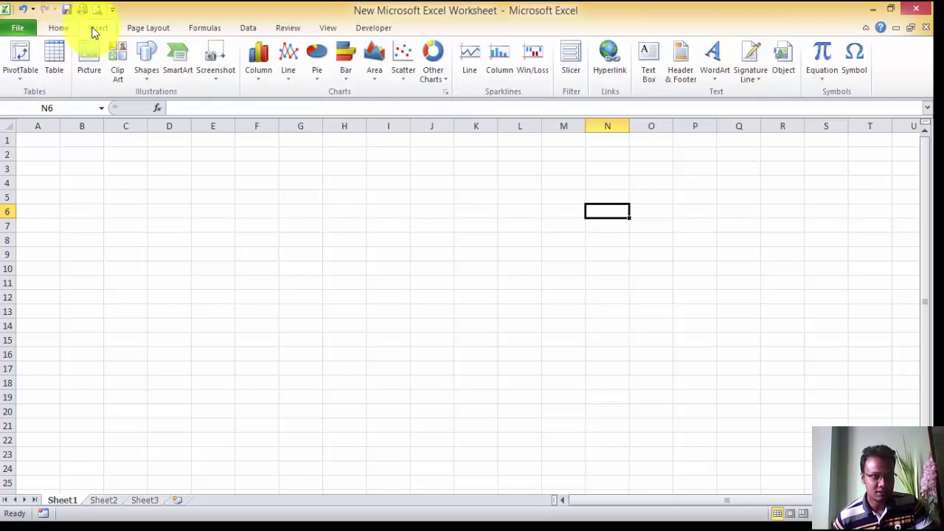
{"action": "left_click", "coordinate": [135, 29]}
{"action": "left_click", "coordinate": [207, 28]}
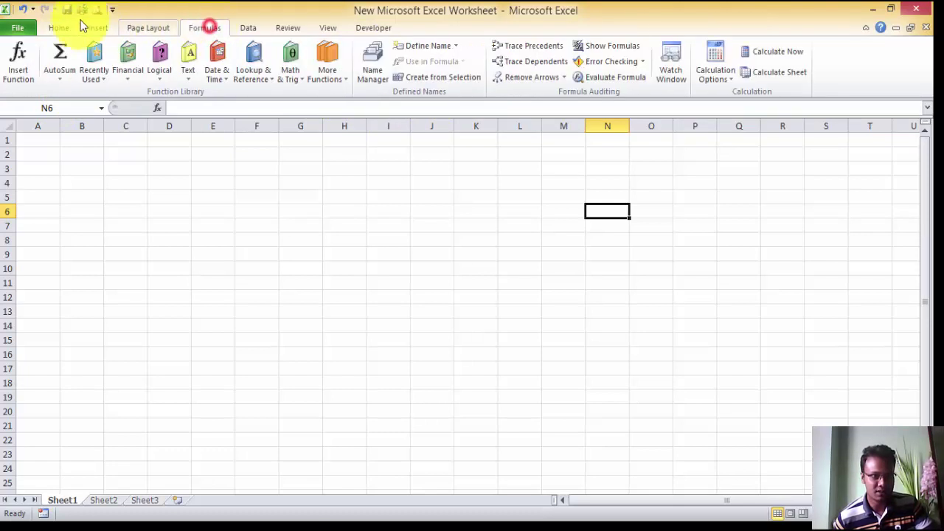
{"action": "left_click", "coordinate": [59, 28]}
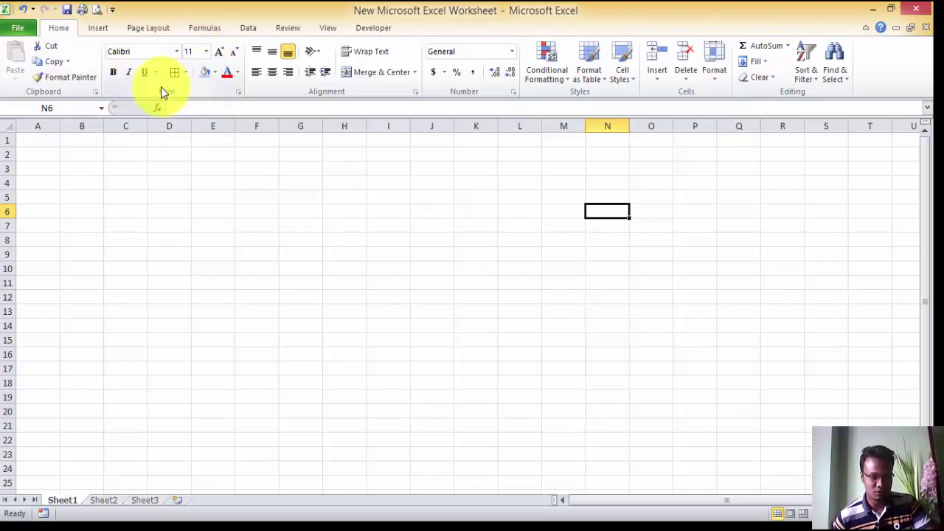
{"action": "left_click", "coordinate": [176, 51]}
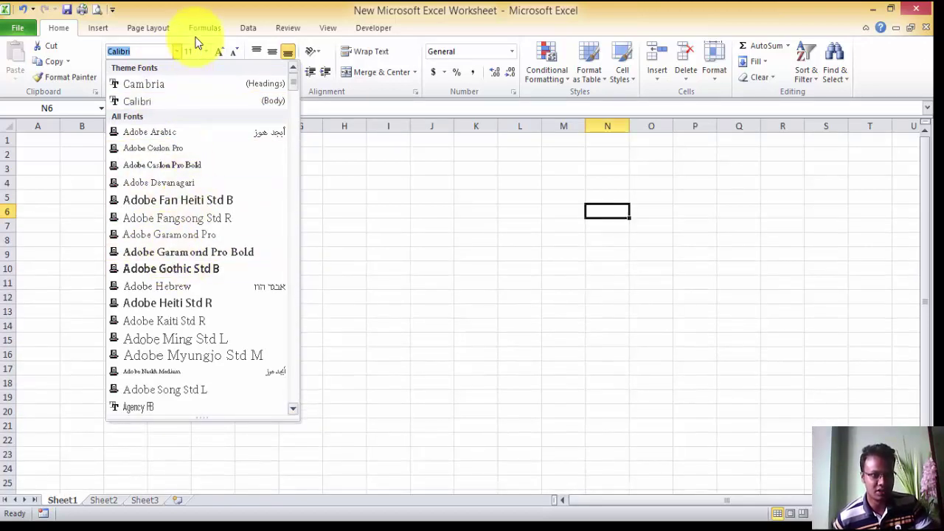
{"action": "left_click", "coordinate": [212, 9]}
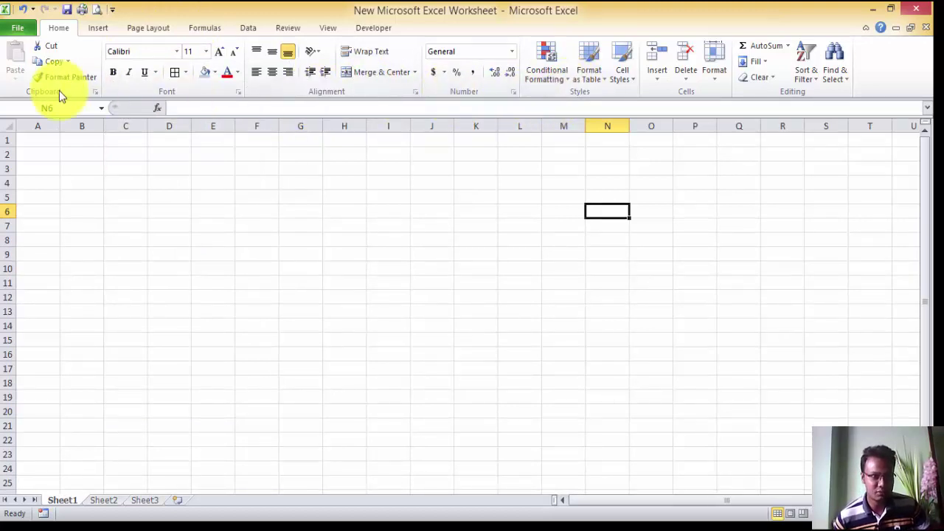
Switch to Sheet2's buyer production table and select the SL cells B2 and B3.
{"action": "left_click", "coordinate": [103, 500]}
{"action": "scroll", "coordinate": [327, 273], "scroll_direction": "down", "scroll_amount": 4}
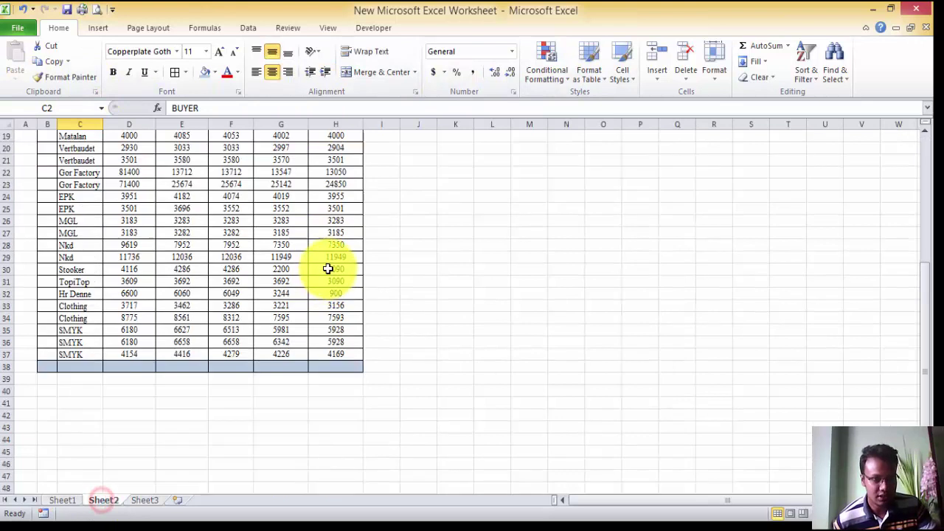
{"action": "scroll", "coordinate": [120, 276], "scroll_direction": "up", "scroll_amount": 4}
{"action": "scroll", "coordinate": [120, 276], "scroll_direction": "down", "scroll_amount": 3}
{"action": "scroll", "coordinate": [122, 268], "scroll_direction": "up", "scroll_amount": 3}
{"action": "left_click", "coordinate": [46, 156]}
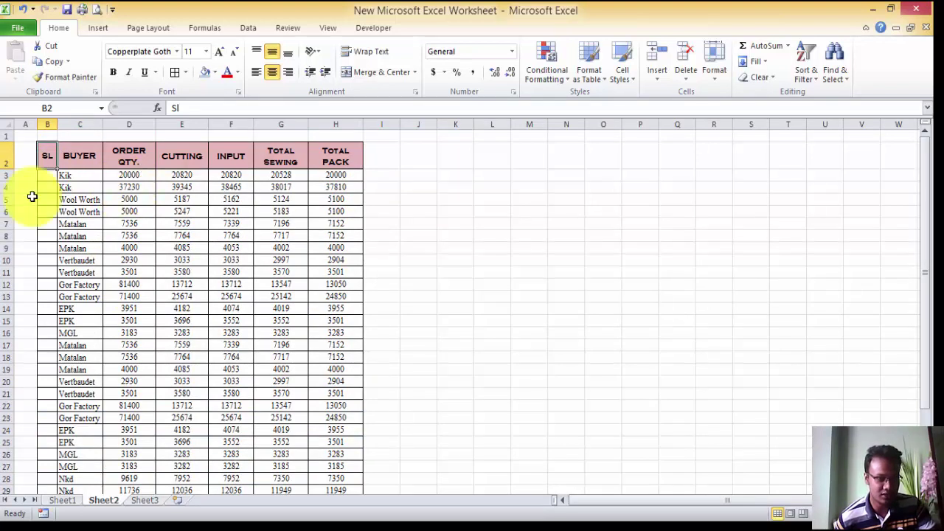
{"action": "left_click", "coordinate": [46, 177]}
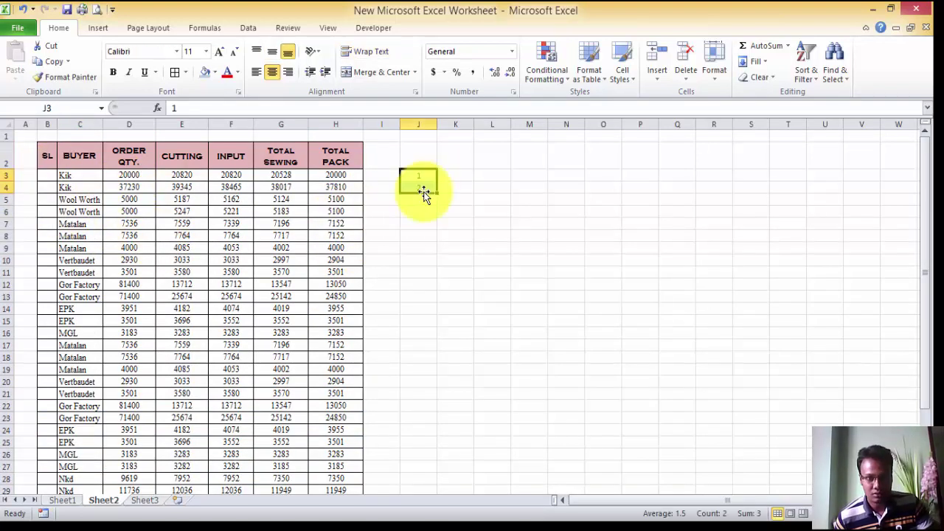
Drag the 1, 2 series down column J to 36 and across row 3.
{"action": "left_click_drag", "start_coordinate": [436, 193], "coordinate": [431, 476]}
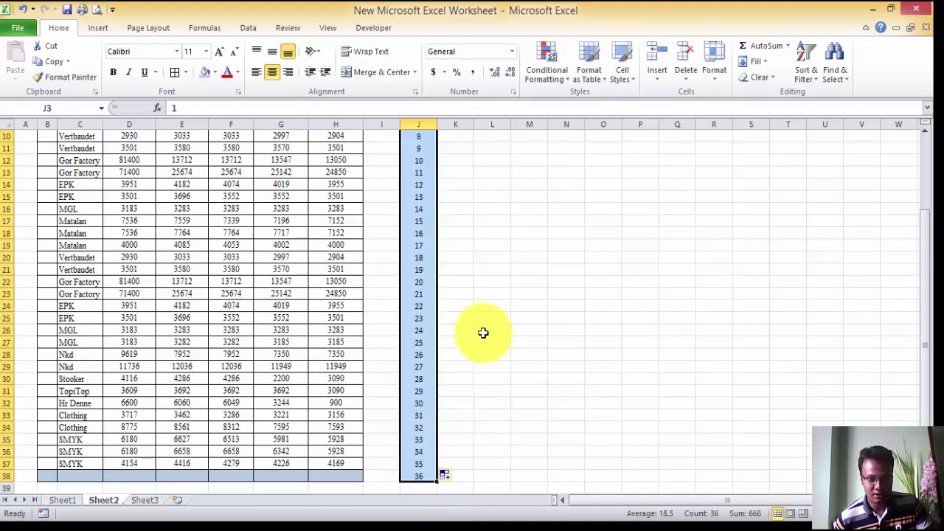
{"action": "scroll", "coordinate": [468, 314], "scroll_direction": "up", "scroll_amount": 2}
{"action": "scroll", "coordinate": [468, 315], "scroll_direction": "down", "scroll_amount": 2}
{"action": "scroll", "coordinate": [468, 316], "scroll_direction": "up", "scroll_amount": 1}
{"action": "scroll", "coordinate": [468, 315], "scroll_direction": "up", "scroll_amount": 2}
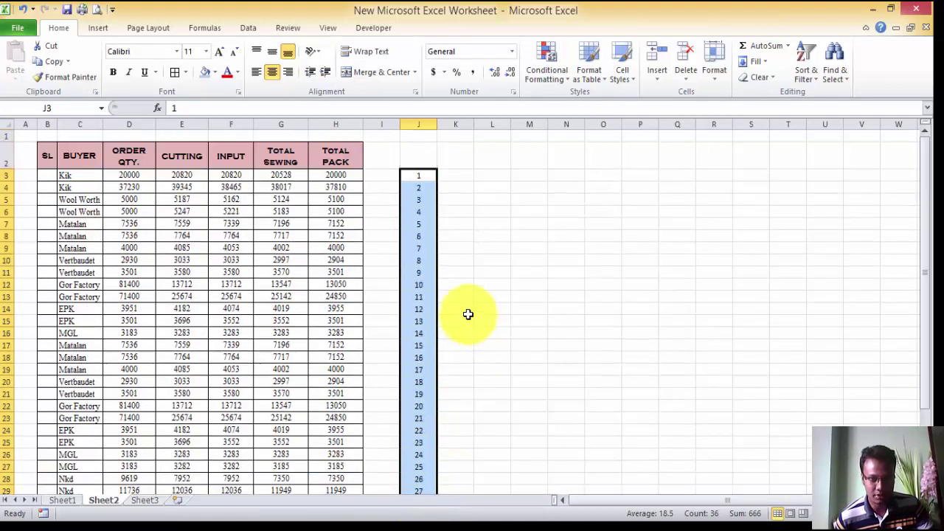
{"action": "scroll", "coordinate": [469, 316], "scroll_direction": "down", "scroll_amount": 6}
{"action": "scroll", "coordinate": [468, 314], "scroll_direction": "up", "scroll_amount": 6}
{"action": "left_click", "coordinate": [447, 176]}
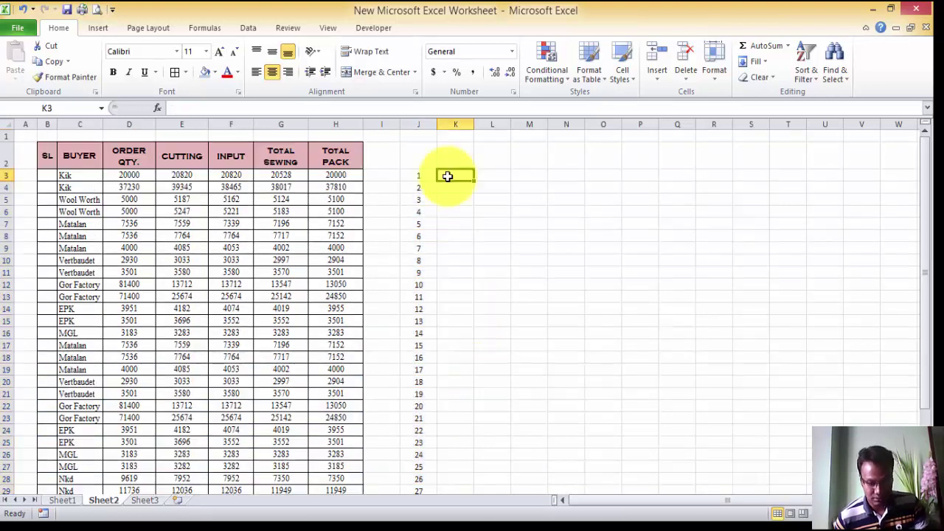
{"action": "left_click_drag", "start_coordinate": [419, 177], "coordinate": [878, 184]}
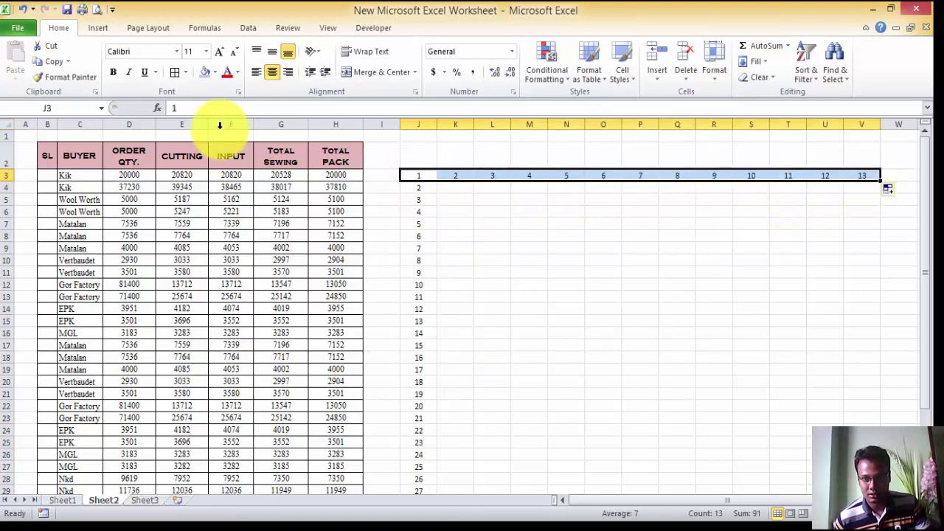
{"action": "left_click", "coordinate": [560, 236]}
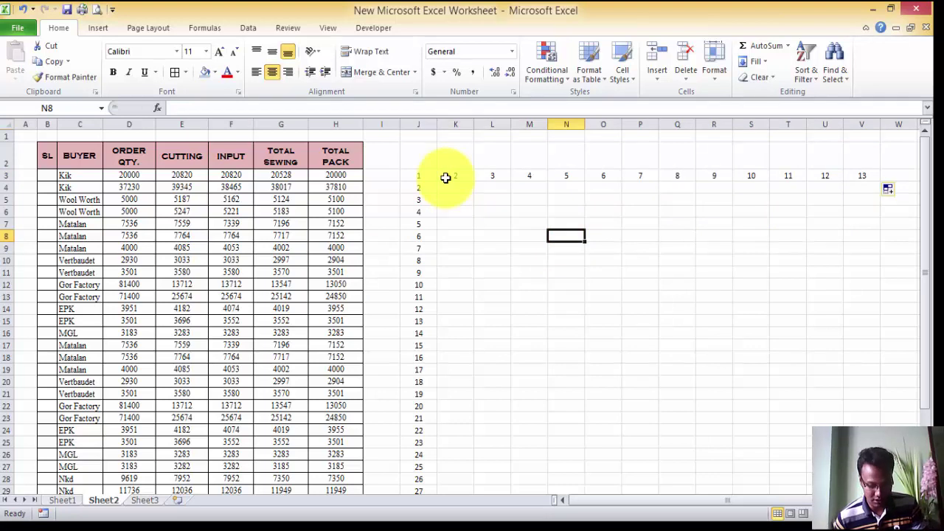
Undo the row and column fills and remove the 2, leaving only 1 in J3.
{"action": "key", "text": "ctrl+z"}
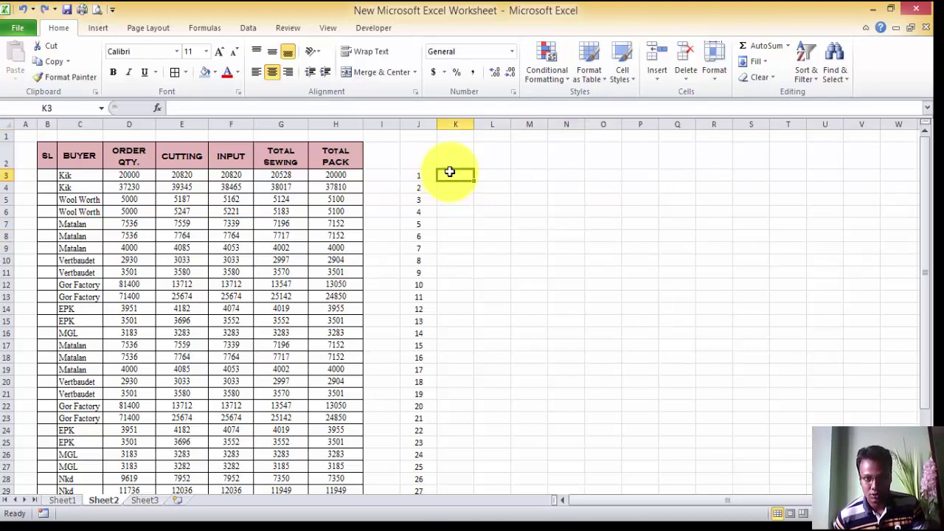
{"action": "key", "text": "ctrl+z"}
{"action": "key", "text": "ctrl+z"}
{"action": "left_click", "coordinate": [430, 177]}
{"action": "key", "text": "ctrl+z"}
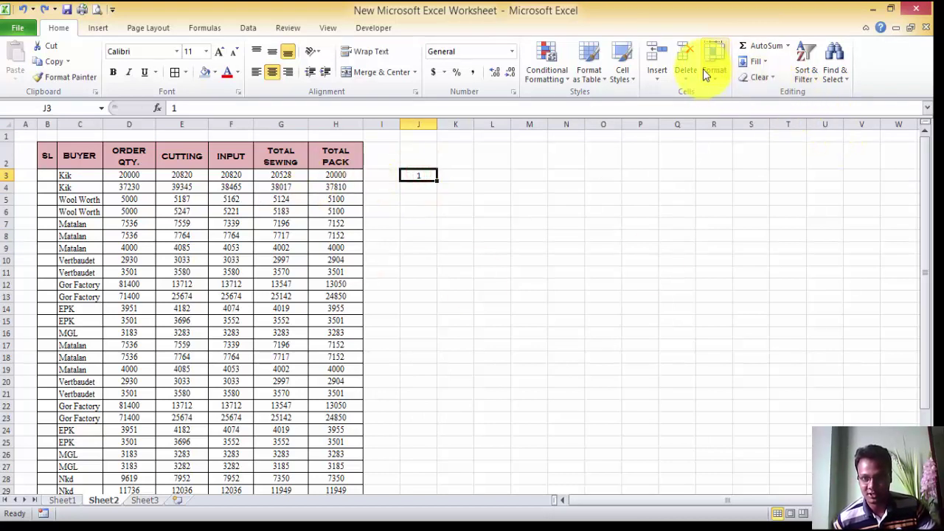
Bring up the Fill Series dialog and close it without filling.
{"action": "left_click", "coordinate": [767, 61]}
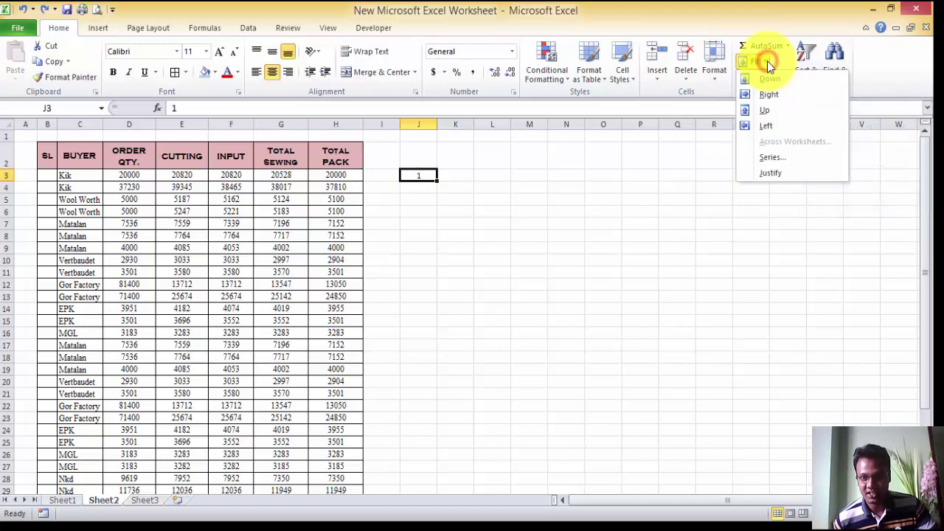
{"action": "left_click", "coordinate": [785, 160]}
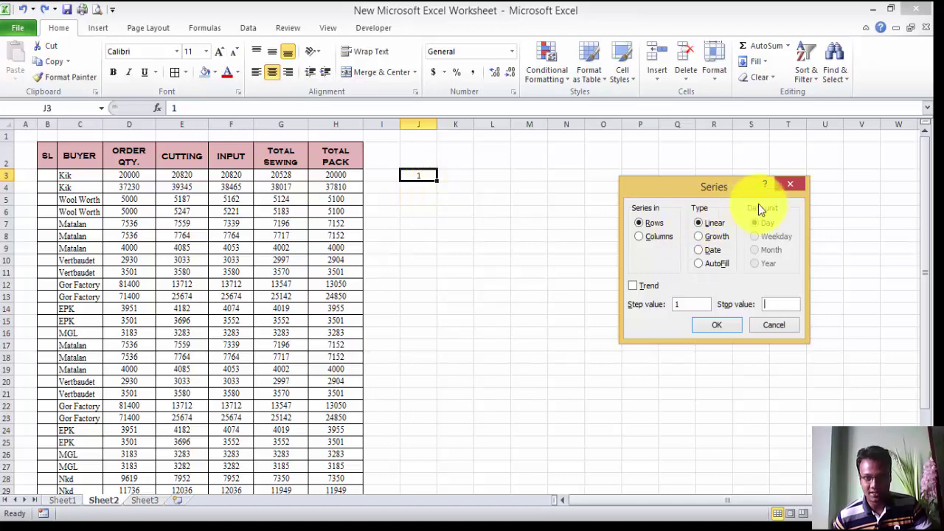
{"action": "left_click", "coordinate": [790, 184]}
Enter 2 in J4, fill the numbering down to row 43, then undo it and clear J4.
{"action": "left_click", "coordinate": [431, 190]}
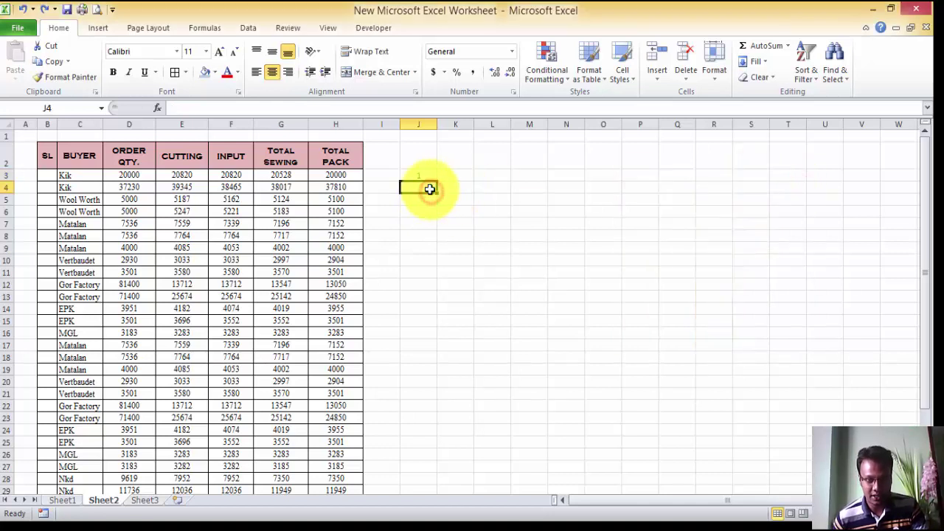
{"action": "type", "text": "2"}
{"action": "left_click_drag", "start_coordinate": [426, 175], "coordinate": [421, 462]}
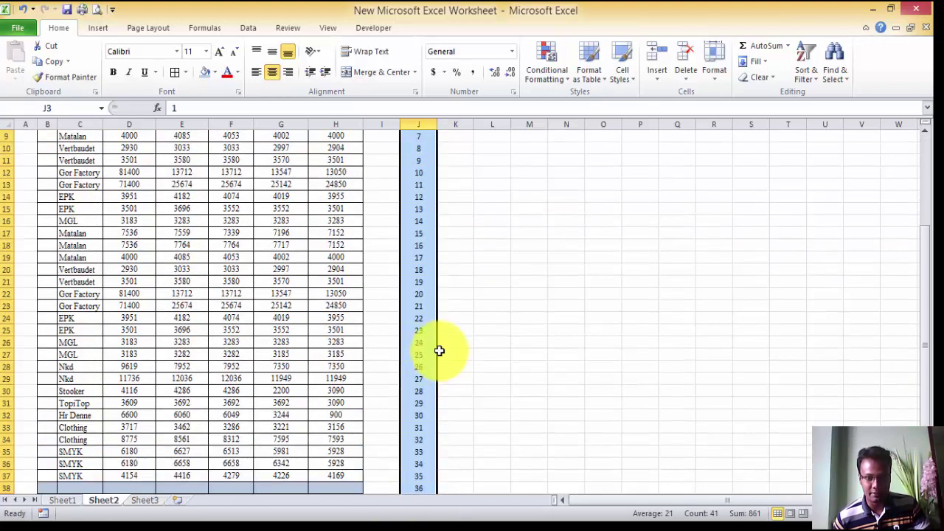
{"action": "scroll", "coordinate": [441, 352], "scroll_direction": "up", "scroll_amount": 5}
{"action": "left_click", "coordinate": [26, 11]}
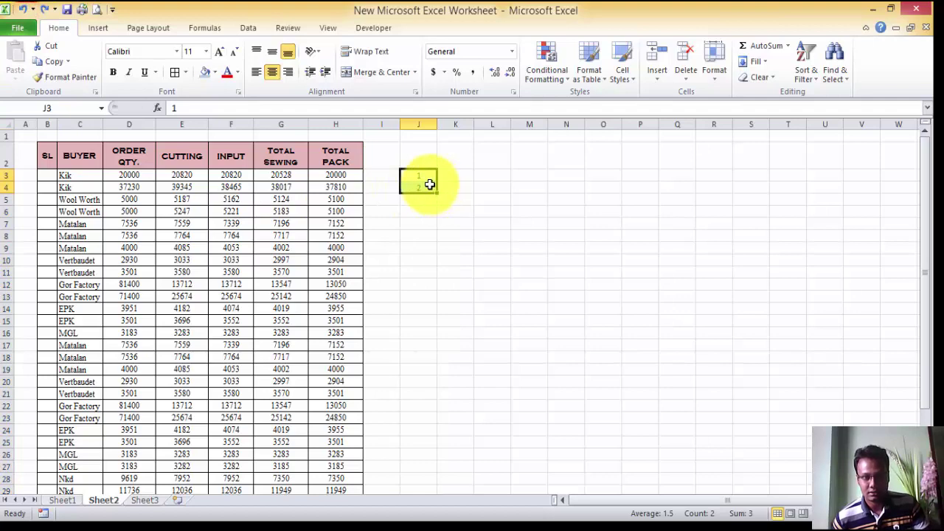
{"action": "key", "text": "ctrl+z"}
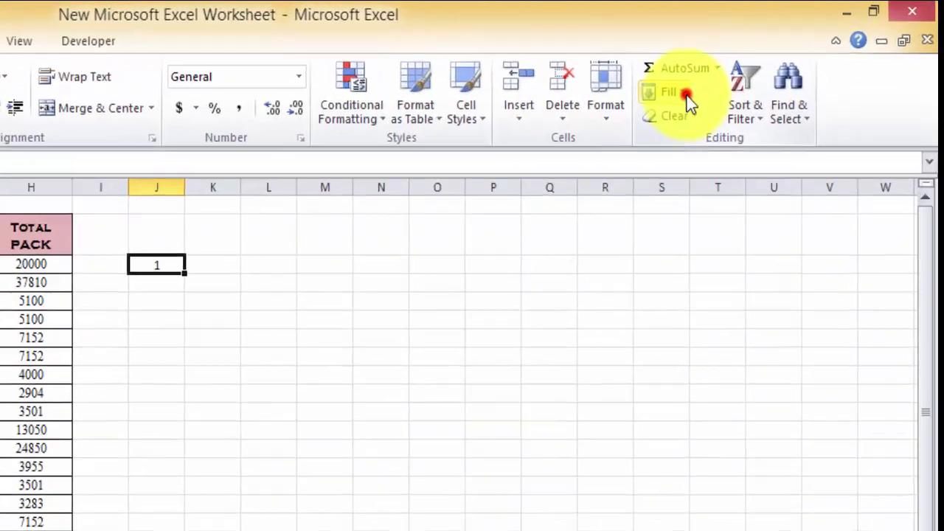
Fill column J from 1 in J3 with a linear series in Columns, stop value 500.
{"action": "left_click", "coordinate": [756, 61]}
{"action": "left_click", "coordinate": [597, 329]}
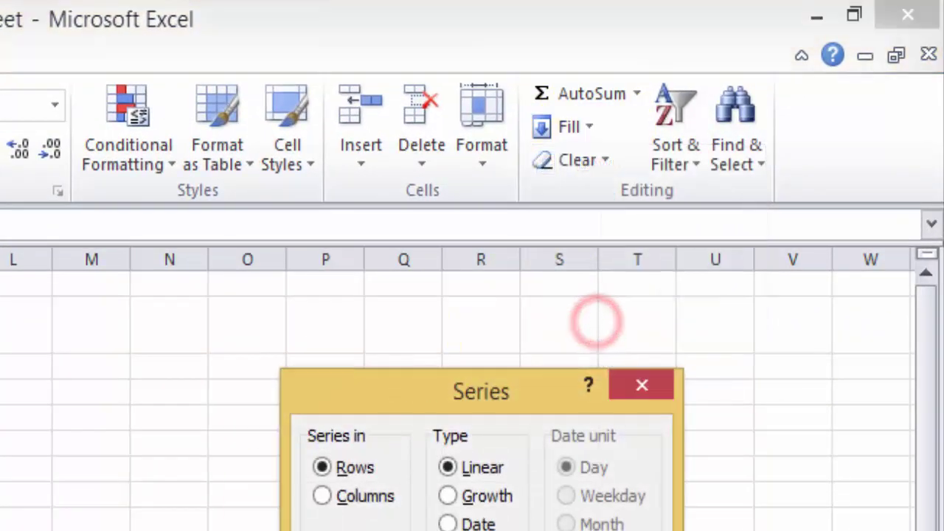
{"action": "key", "text": "Escape"}
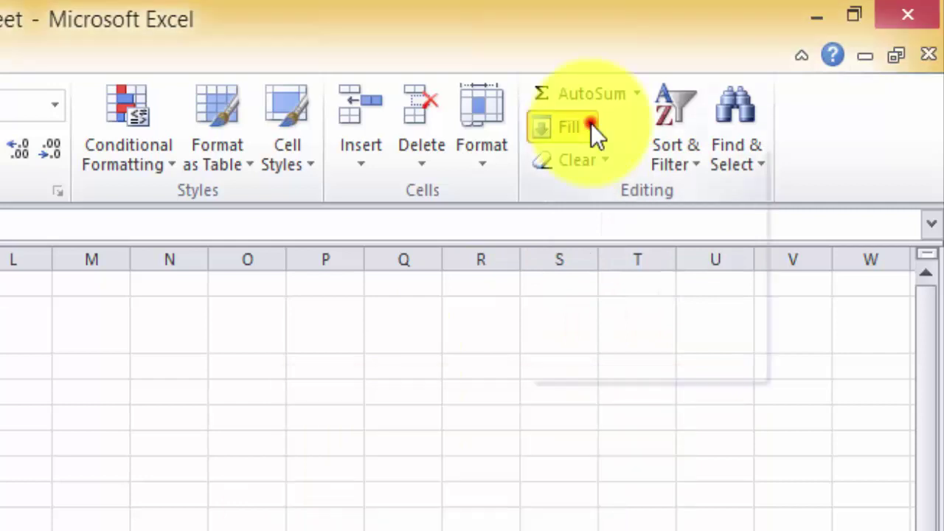
{"action": "left_click", "coordinate": [591, 125]}
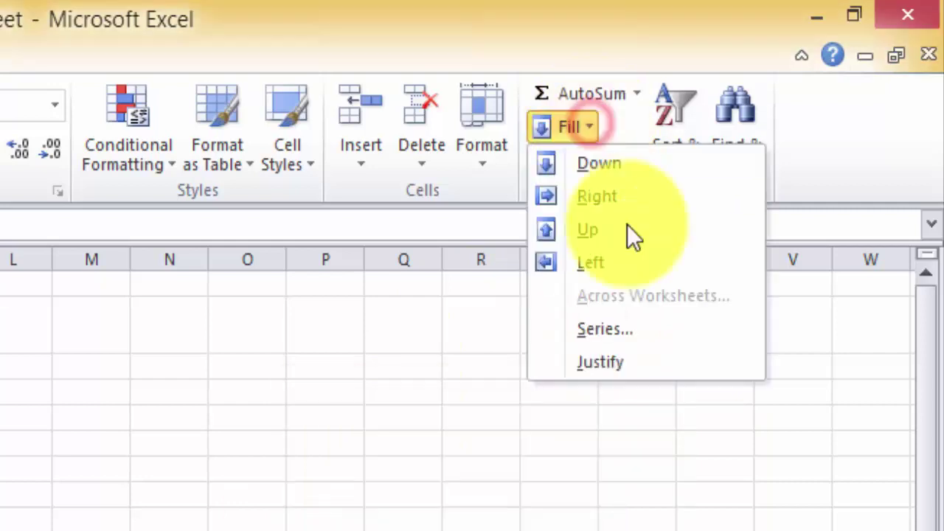
{"action": "left_click", "coordinate": [599, 332]}
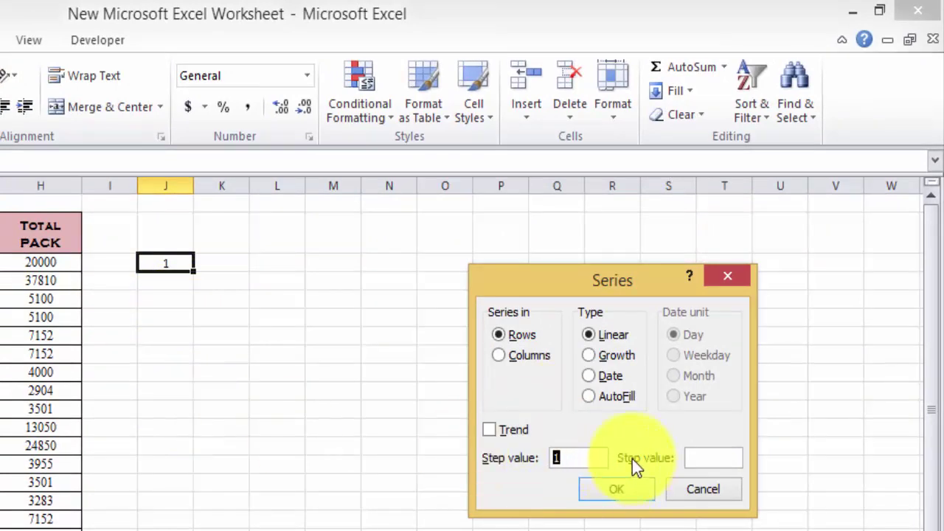
{"action": "left_click", "coordinate": [711, 458]}
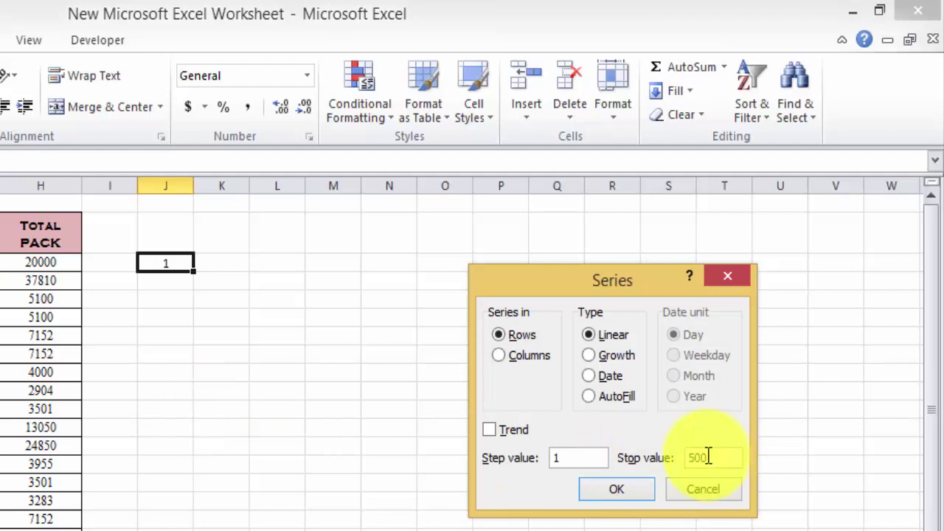
{"action": "left_click", "coordinate": [511, 357]}
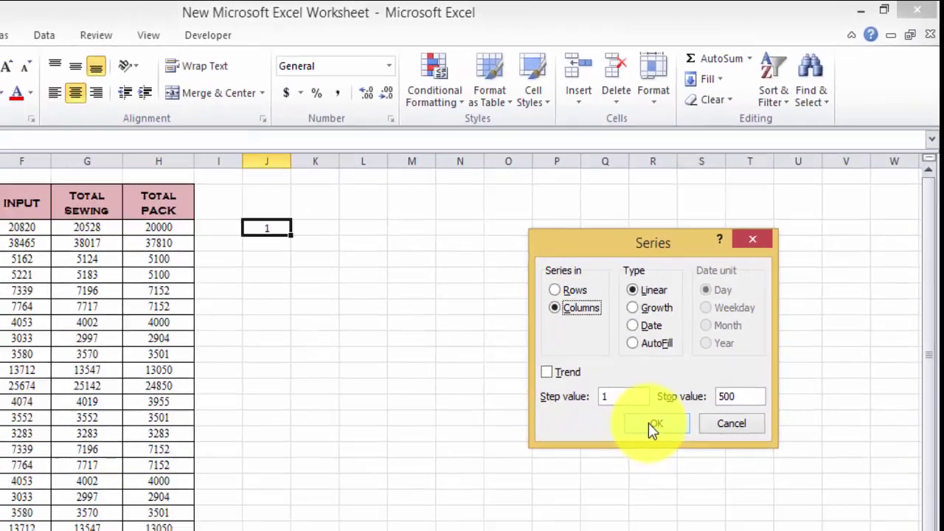
{"action": "left_click", "coordinate": [609, 490]}
{"action": "mouse_move", "coordinate": [923, 145]}
{"action": "left_mouse_down"}
{"action": "mouse_move", "coordinate": [931, 276]}
{"action": "mouse_move", "coordinate": [923, 433]}
{"action": "mouse_move", "coordinate": [924, 140]}
{"action": "left_mouse_up"}
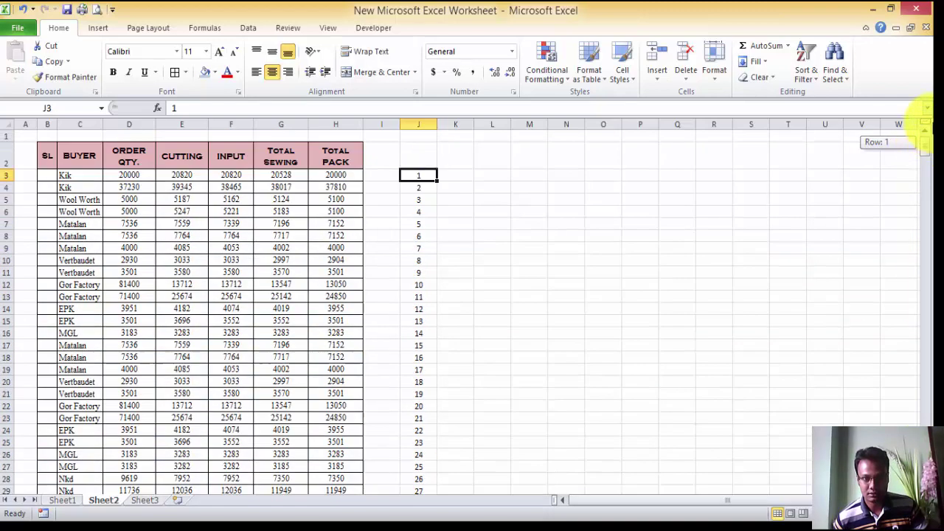
{"action": "left_click", "coordinate": [762, 64]}
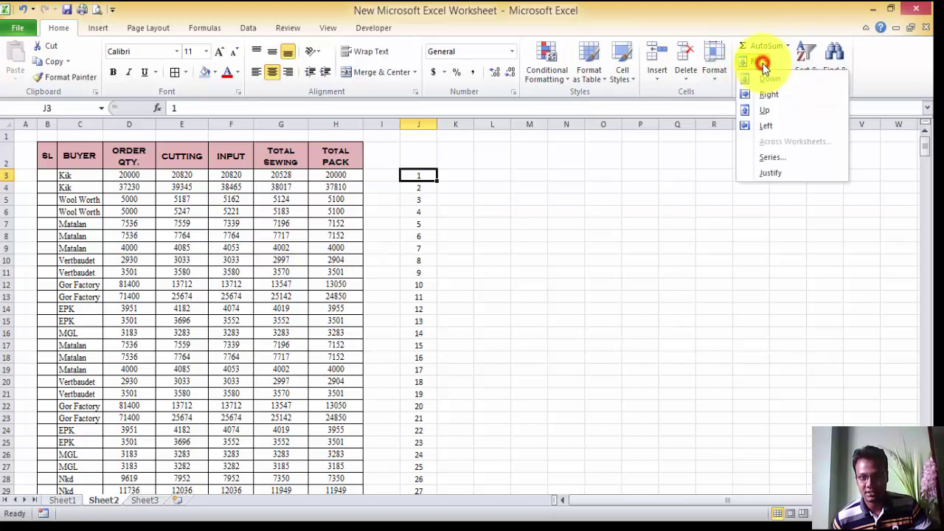
{"action": "left_click", "coordinate": [775, 155]}
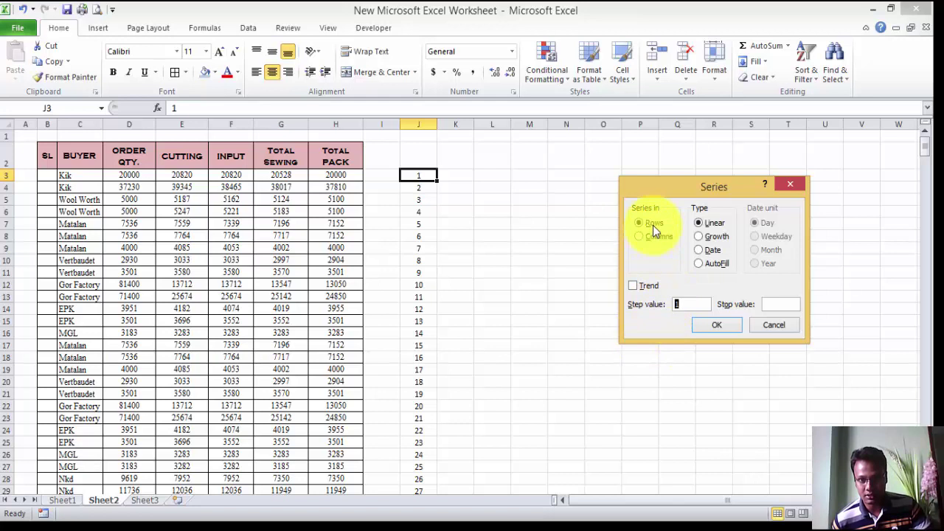
Fill row 3 rightward from J3 with a Rows series, stop value 100.
{"action": "left_click", "coordinate": [776, 303]}
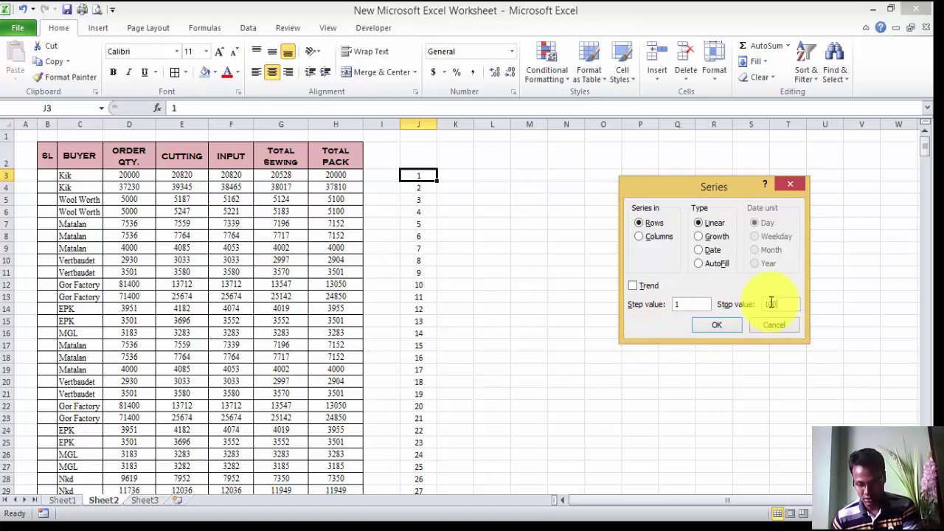
{"action": "left_click", "coordinate": [708, 327]}
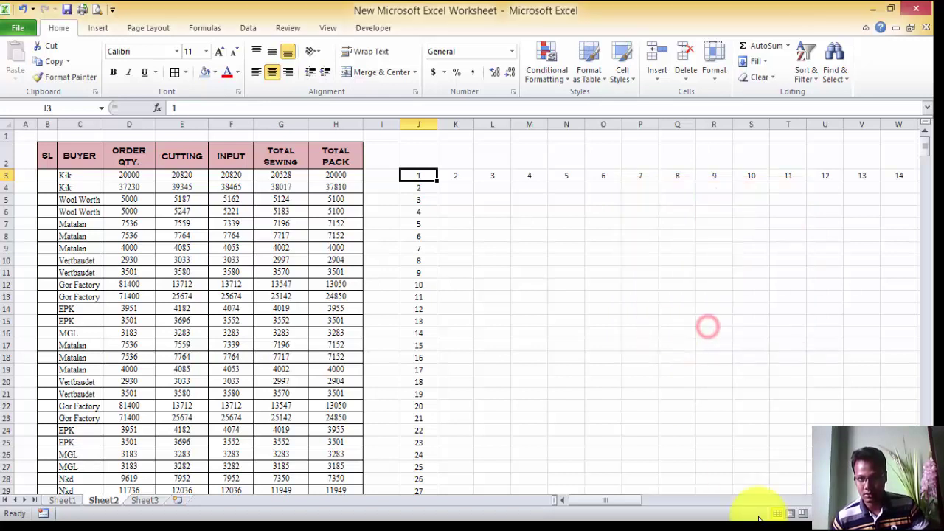
{"action": "left_click_drag", "start_coordinate": [626, 500], "coordinate": [487, 207]}
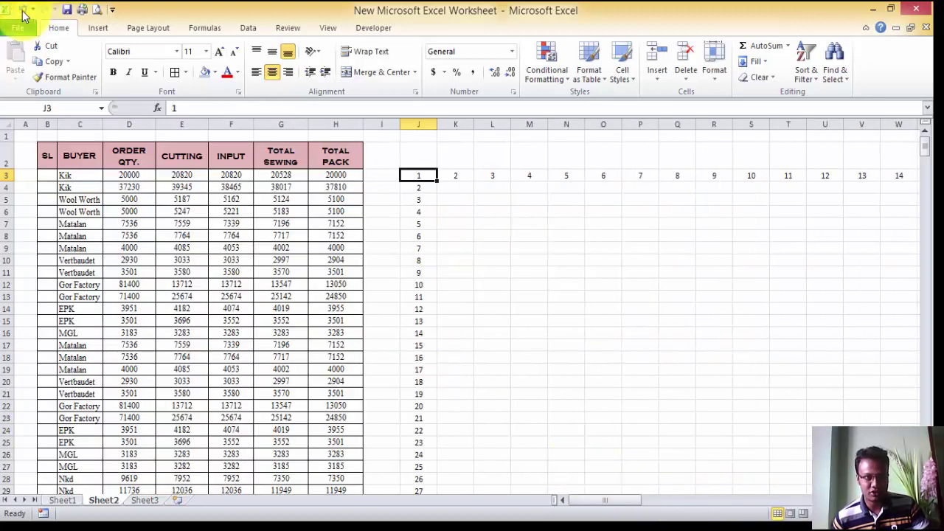
Undo the row and column series fills and enter 0 in J3 as the new start.
{"action": "left_click", "coordinate": [23, 8]}
{"action": "left_click", "coordinate": [23, 9]}
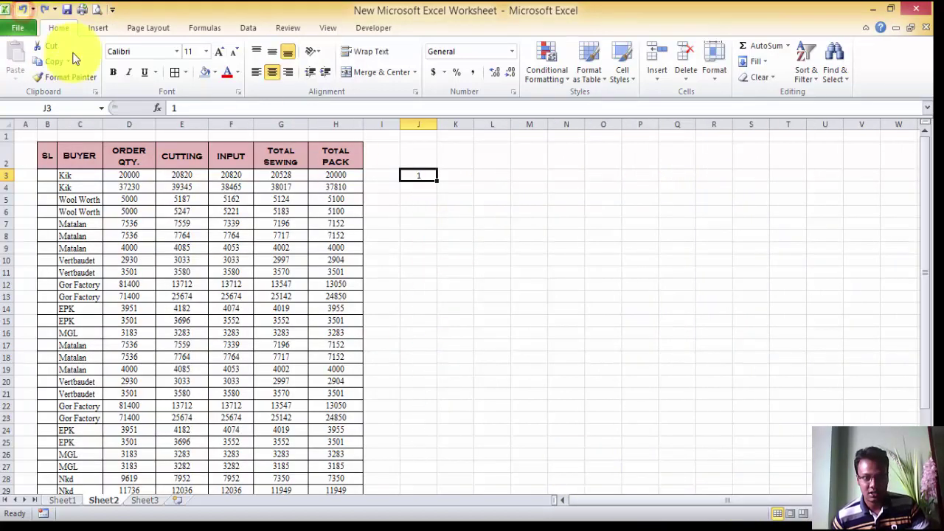
{"action": "left_click", "coordinate": [428, 175]}
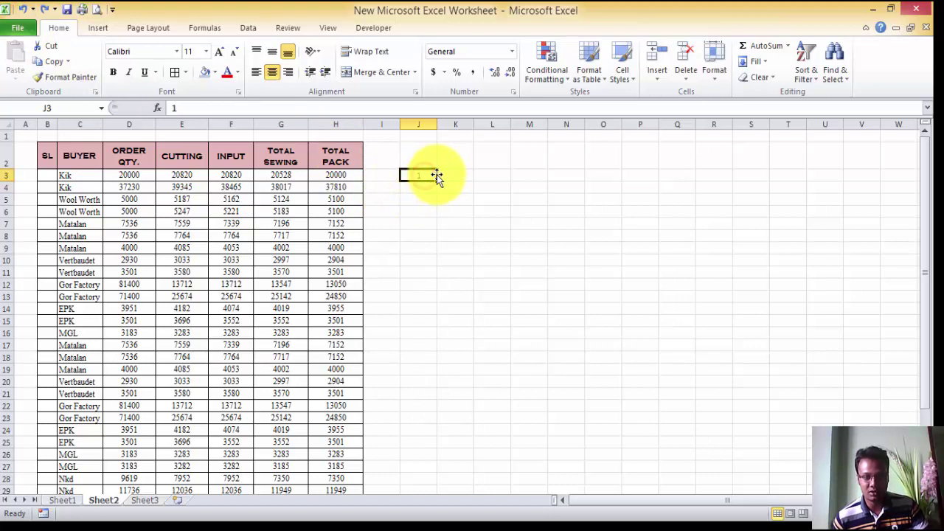
{"action": "key", "text": "Delete"}
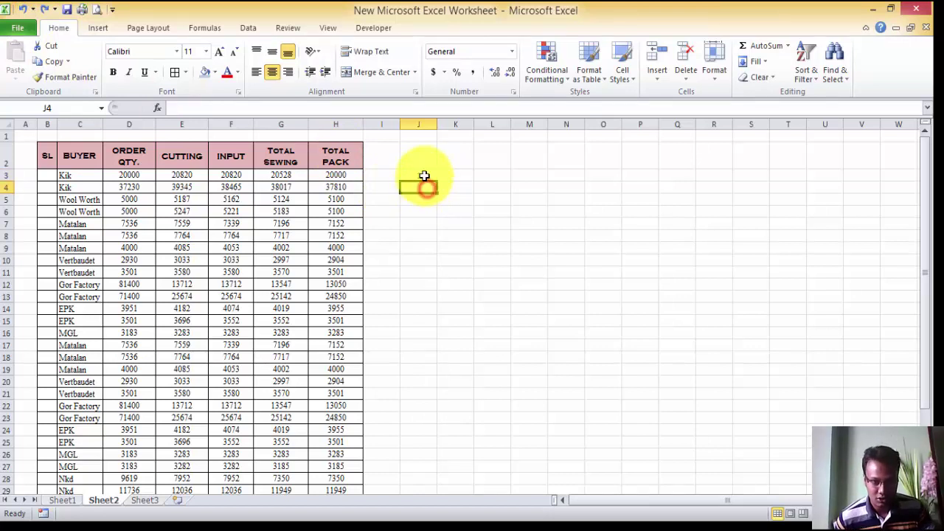
{"action": "key", "text": "ctrl+z"}
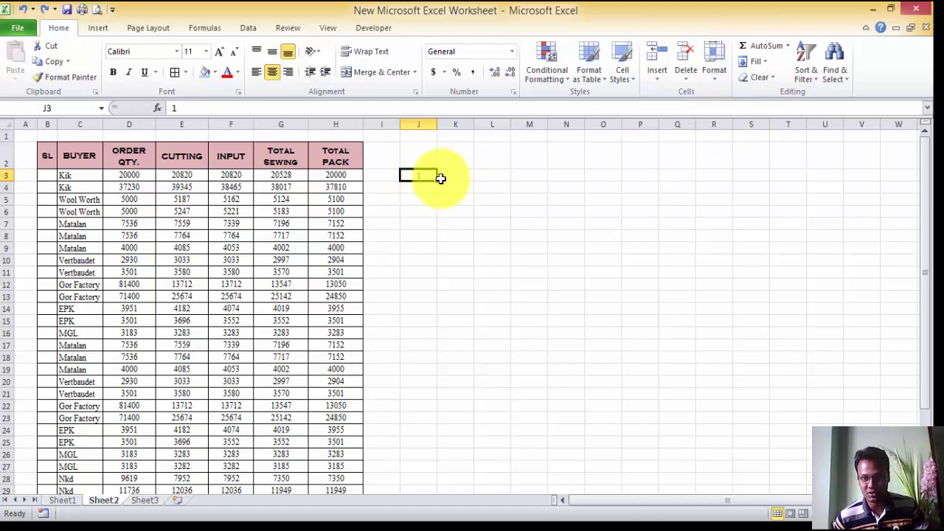
{"action": "left_click", "coordinate": [420, 185]}
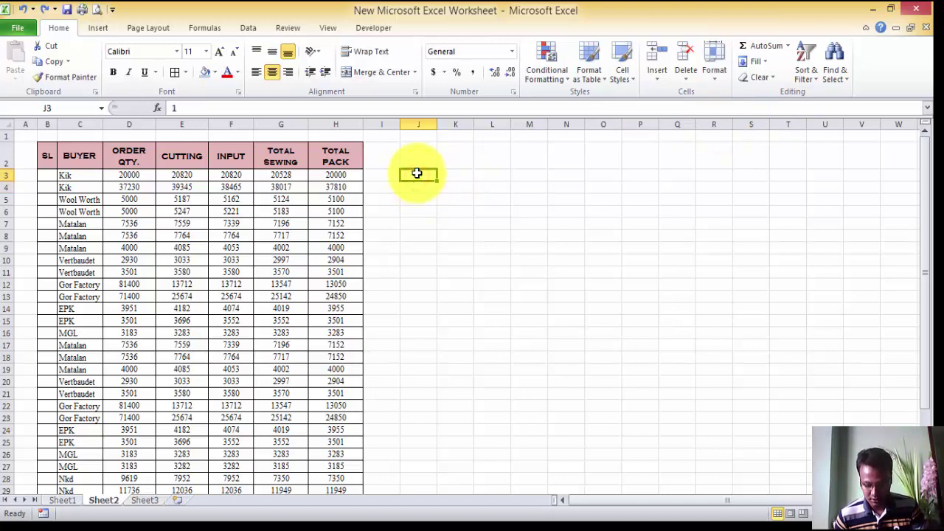
{"action": "type", "text": "0"}
{"action": "left_click", "coordinate": [458, 218]}
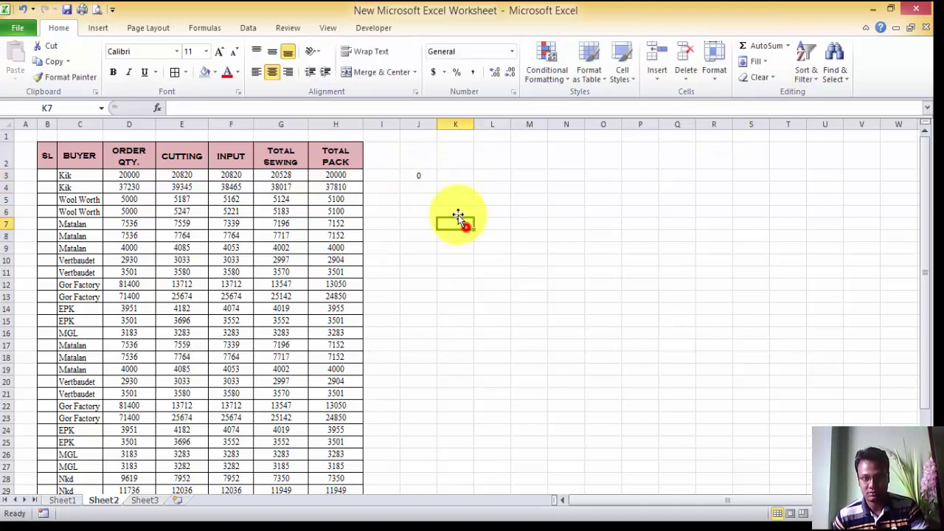
{"action": "left_click", "coordinate": [430, 177]}
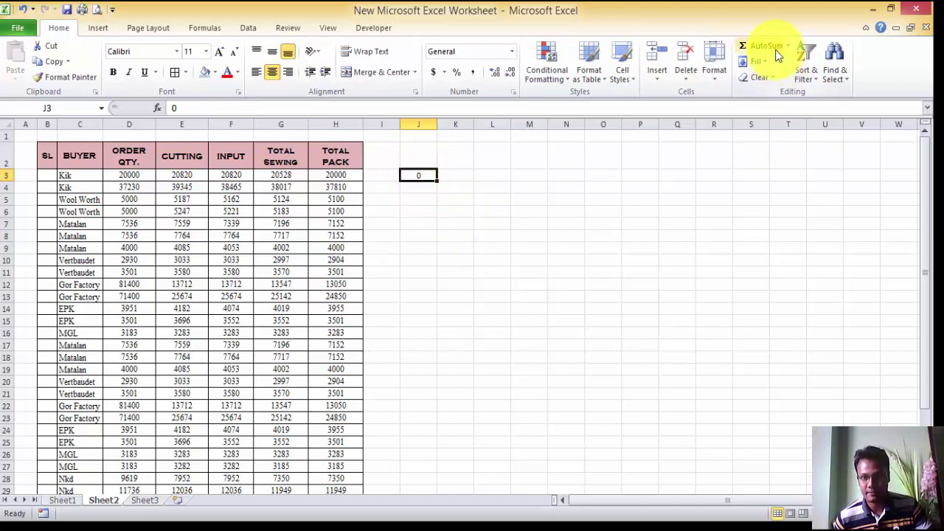
Fill column J from 0 with a Columns series, step 2, stop value 100.
{"action": "left_click", "coordinate": [760, 62]}
{"action": "left_click", "coordinate": [770, 156]}
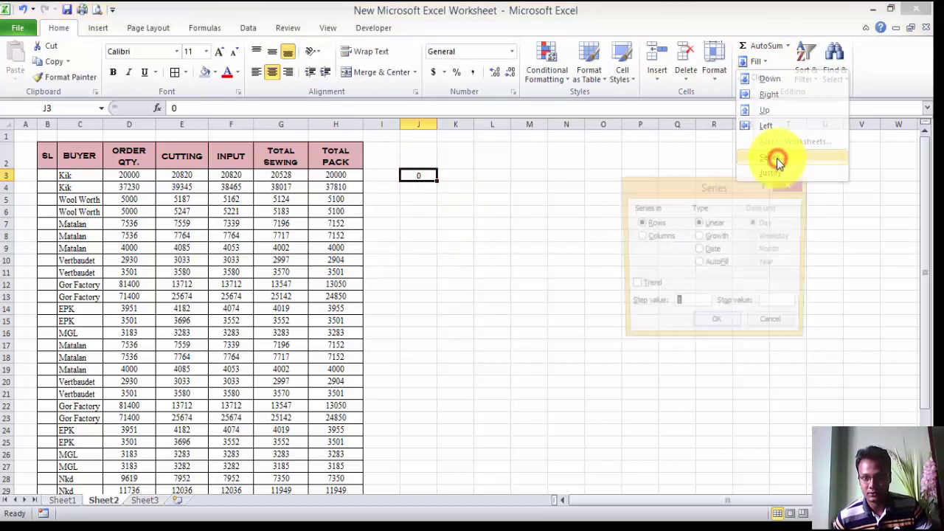
{"action": "left_click_drag", "start_coordinate": [693, 304], "coordinate": [665, 301]}
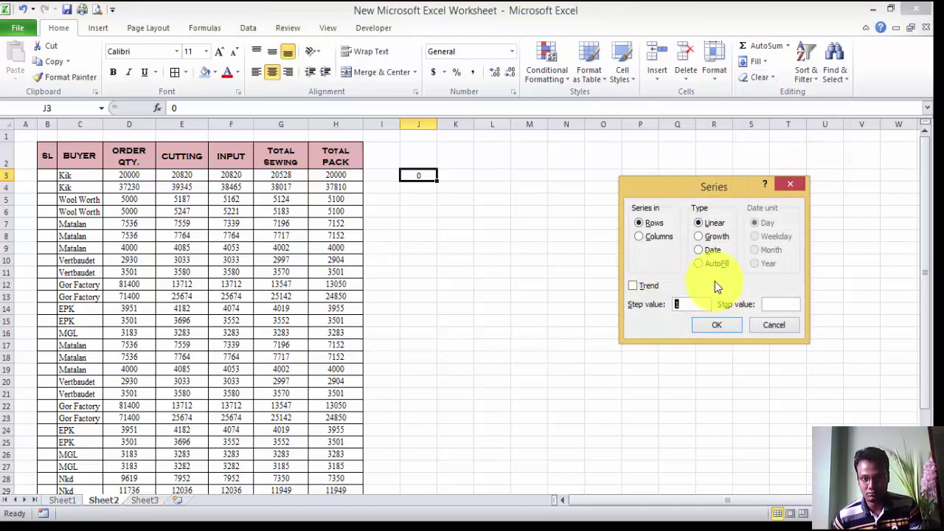
{"action": "type", "text": "2"}
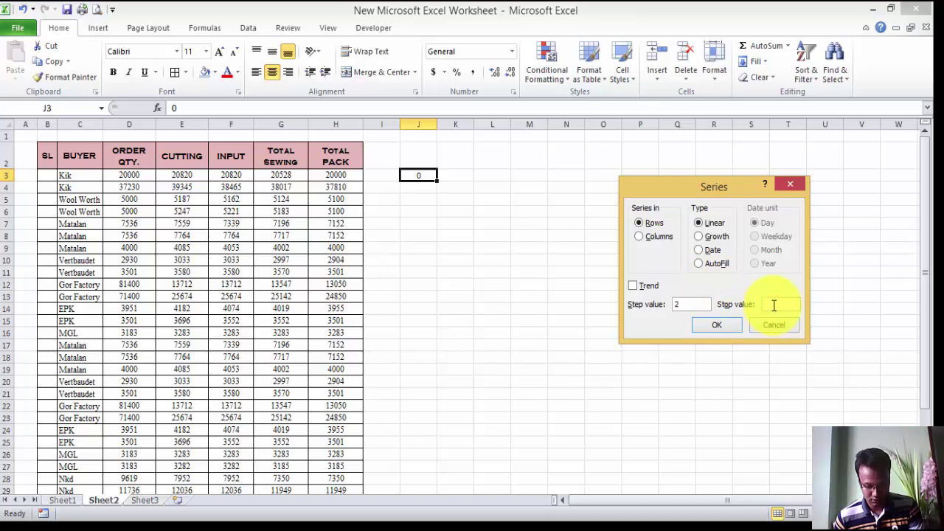
{"action": "left_click", "coordinate": [647, 237]}
{"action": "left_click", "coordinate": [717, 326]}
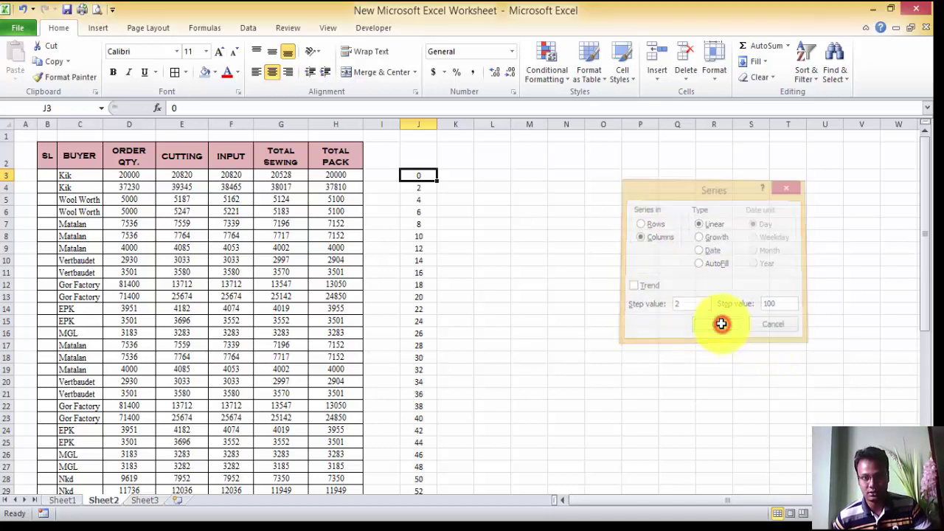
{"action": "scroll", "coordinate": [487, 256], "scroll_direction": "down", "scroll_amount": 11}
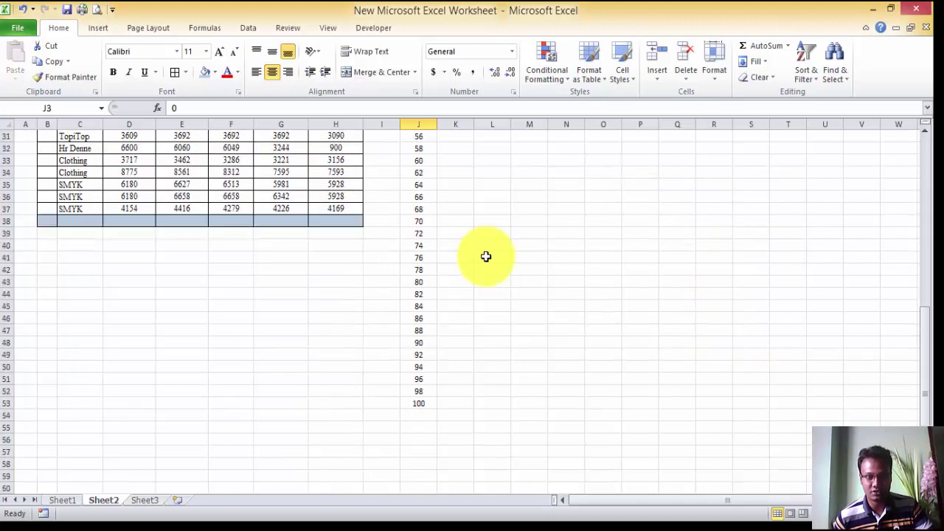
{"action": "scroll", "coordinate": [486, 256], "scroll_direction": "up", "scroll_amount": 11}
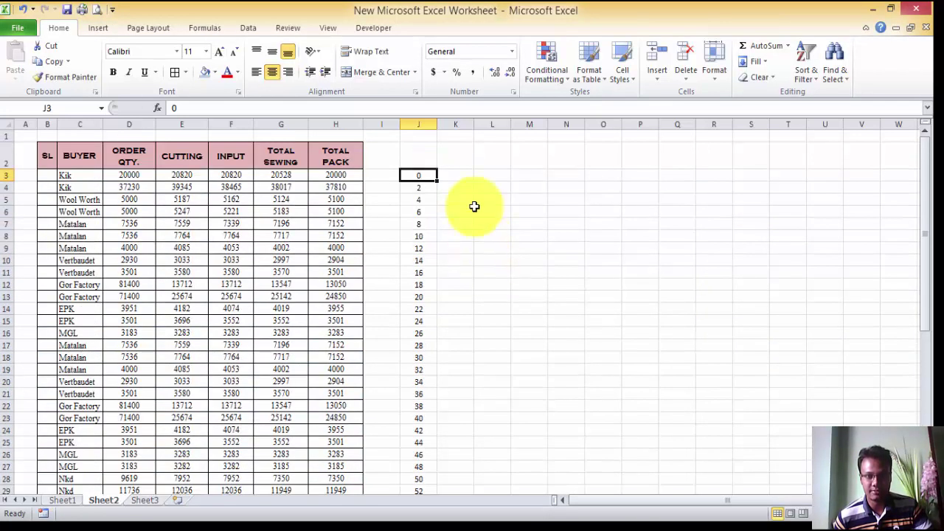
Copy J3's 0 into K3, then open and cancel the Series dialog.
{"action": "mouse_move", "coordinate": [437, 182]}
{"action": "left_mouse_down"}
{"action": "mouse_move", "coordinate": [466, 183]}
{"action": "mouse_move", "coordinate": [449, 173]}
{"action": "left_mouse_up"}
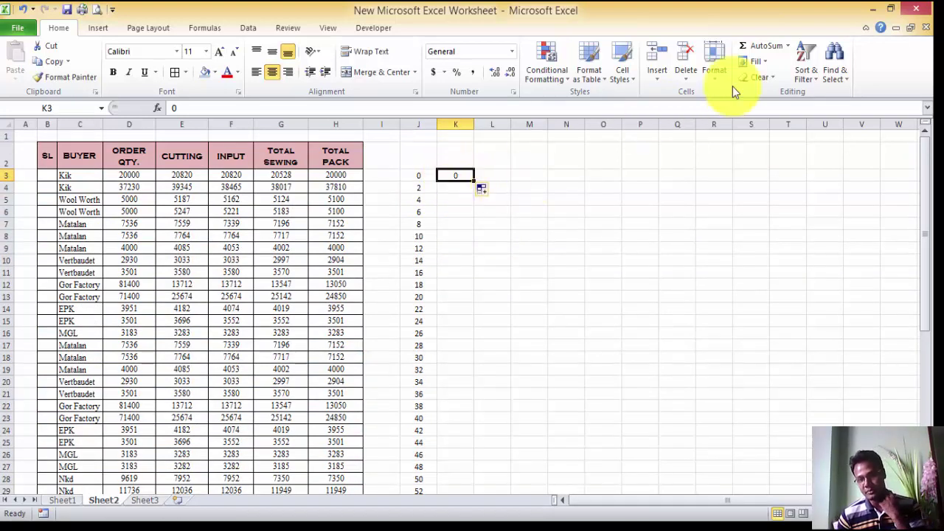
{"action": "left_click", "coordinate": [759, 62]}
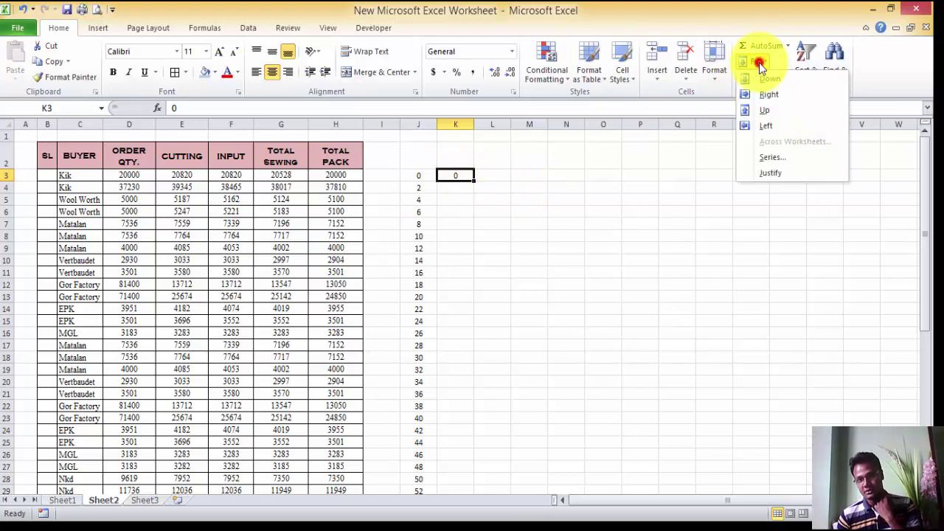
{"action": "left_click", "coordinate": [770, 154]}
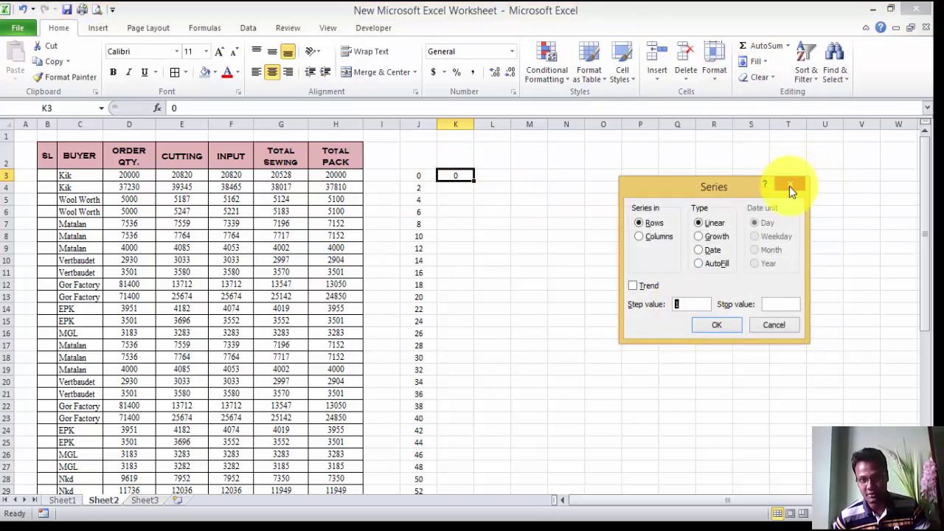
{"action": "left_click", "coordinate": [790, 185]}
Undo the column J even-number series and the K3 value, leaving the cells empty.
{"action": "scroll", "coordinate": [440, 213], "scroll_direction": "down", "scroll_amount": 3}
{"action": "scroll", "coordinate": [366, 178], "scroll_direction": "up", "scroll_amount": 3}
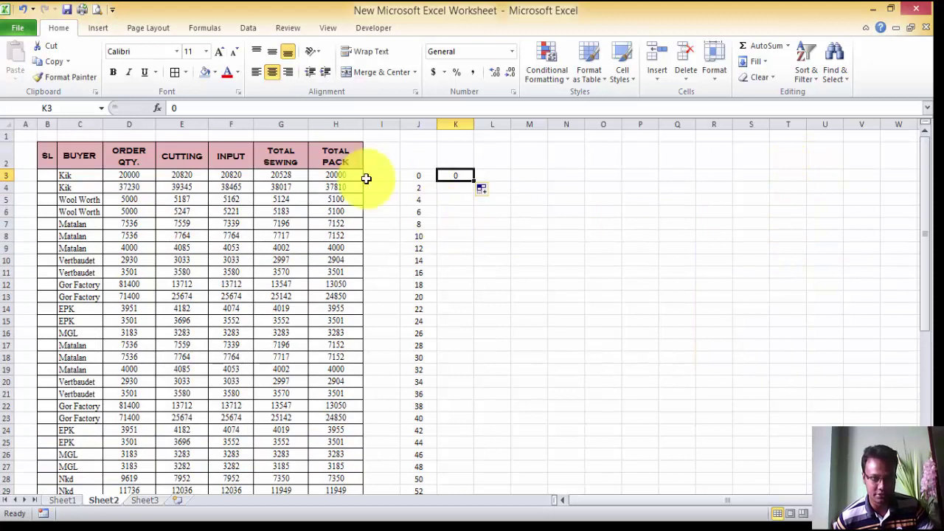
{"action": "left_click", "coordinate": [23, 9]}
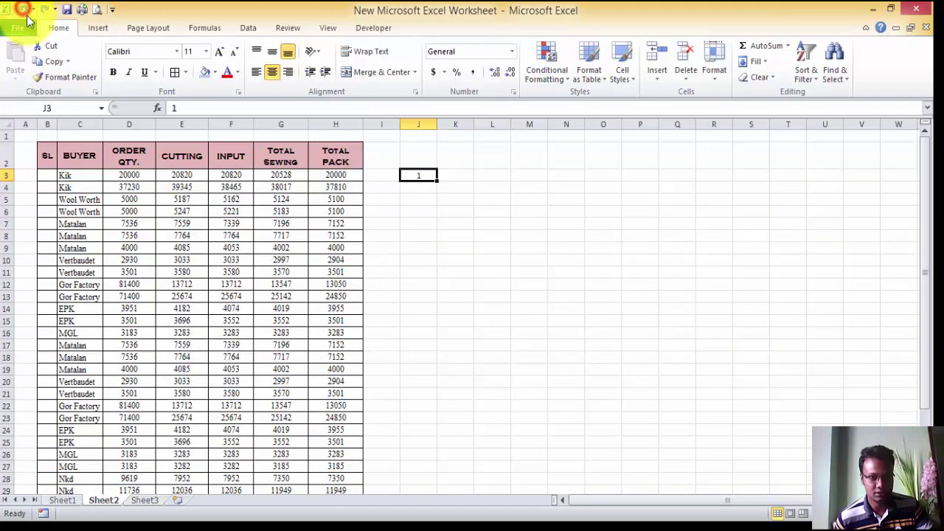
{"action": "left_click", "coordinate": [23, 9]}
Select B3:B4 and extend the SL serial numbers 1–35 down to B37.
{"action": "scroll", "coordinate": [582, 296], "scroll_direction": "down", "scroll_amount": 1}
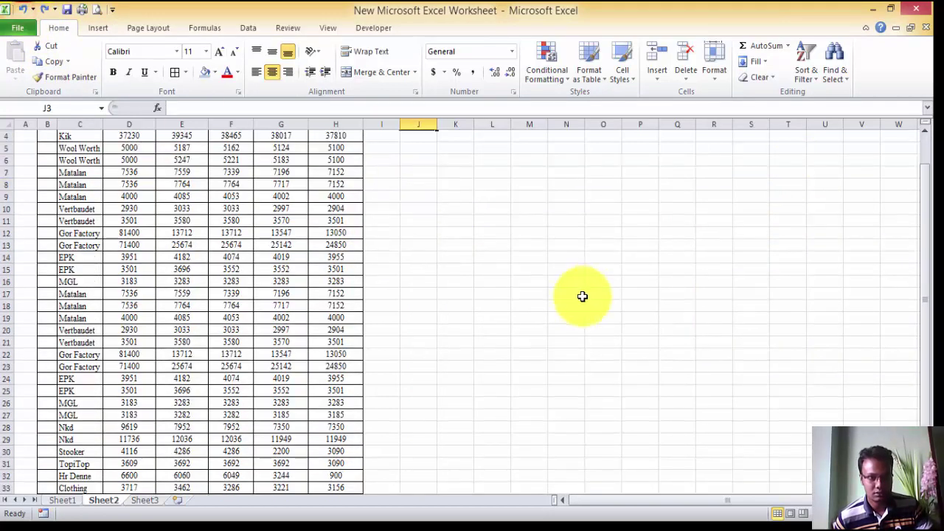
{"action": "scroll", "coordinate": [582, 297], "scroll_direction": "down", "scroll_amount": 3}
{"action": "scroll", "coordinate": [582, 296], "scroll_direction": "up", "scroll_amount": 4}
{"action": "scroll", "coordinate": [585, 297], "scroll_direction": "down", "scroll_amount": 2}
{"action": "scroll", "coordinate": [584, 297], "scroll_direction": "down", "scroll_amount": 2}
{"action": "scroll", "coordinate": [579, 295], "scroll_direction": "up", "scroll_amount": 4}
{"action": "left_click_drag", "start_coordinate": [47, 175], "coordinate": [48, 188]}
{"action": "left_click_drag", "start_coordinate": [57, 194], "coordinate": [47, 472]}
Check the end of the numbered table and select cell D38 below ORDER QTY.
{"action": "scroll", "coordinate": [373, 332], "scroll_direction": "up", "scroll_amount": 3}
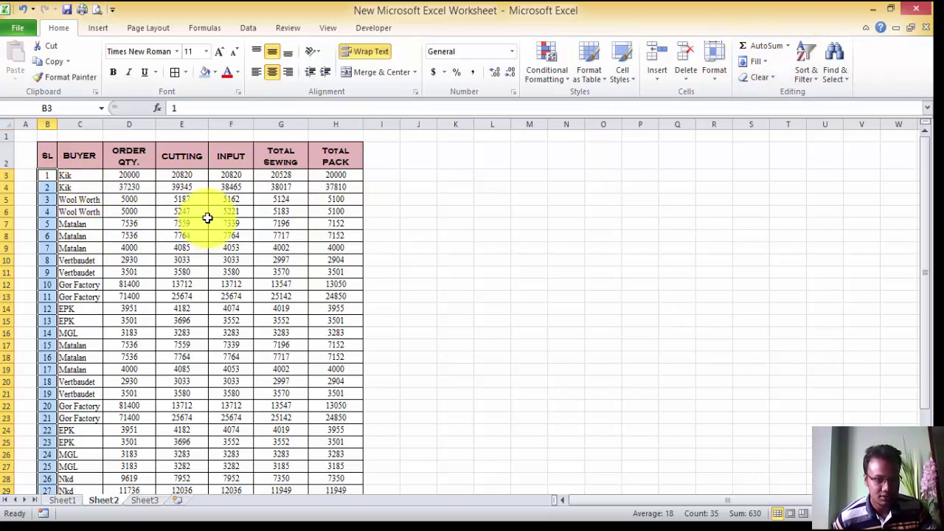
{"action": "scroll", "coordinate": [204, 213], "scroll_direction": "down", "scroll_amount": 4}
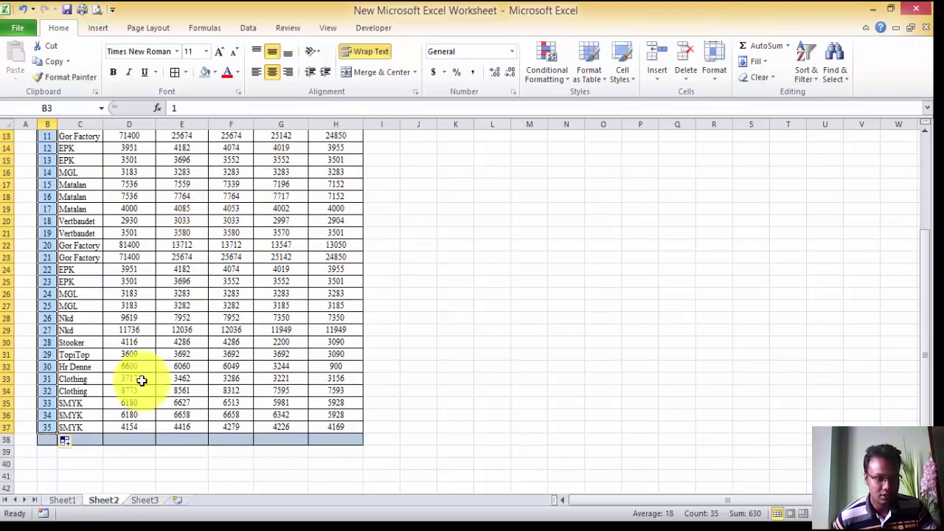
{"action": "left_click", "coordinate": [120, 438]}
{"action": "scroll", "coordinate": [332, 391], "scroll_direction": "up", "scroll_amount": 4}
{"action": "scroll", "coordinate": [275, 329], "scroll_direction": "down", "scroll_amount": 6}
{"action": "scroll", "coordinate": [276, 329], "scroll_direction": "up", "scroll_amount": 6}
{"action": "scroll", "coordinate": [275, 329], "scroll_direction": "down", "scroll_amount": 2}
{"action": "scroll", "coordinate": [731, 162], "scroll_direction": "down", "scroll_amount": 2}
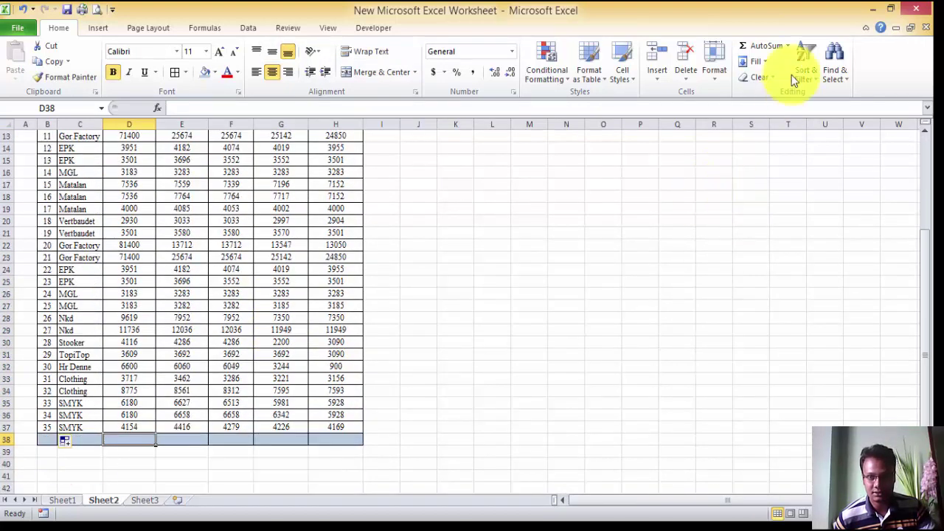
{"action": "left_click", "coordinate": [767, 46]}
{"action": "scroll", "coordinate": [565, 274], "scroll_direction": "up", "scroll_amount": 3}
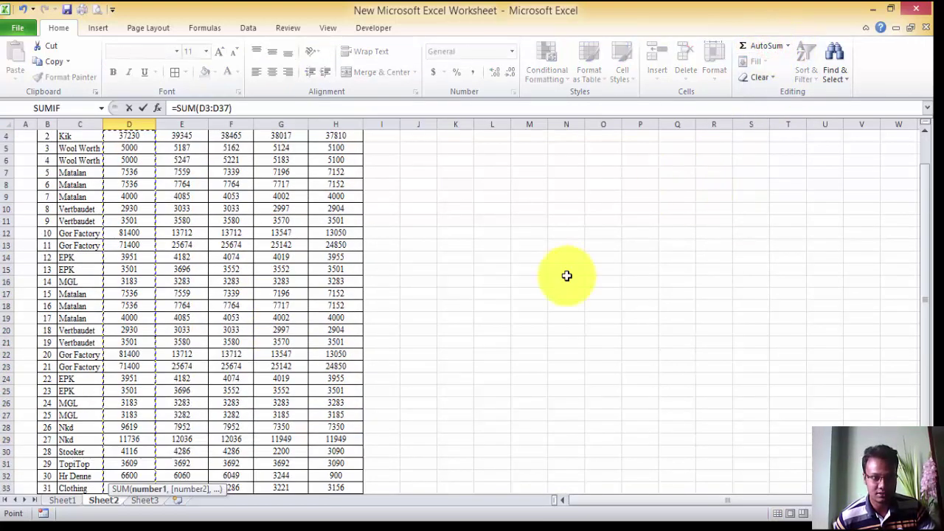
{"action": "key", "text": "Return"}
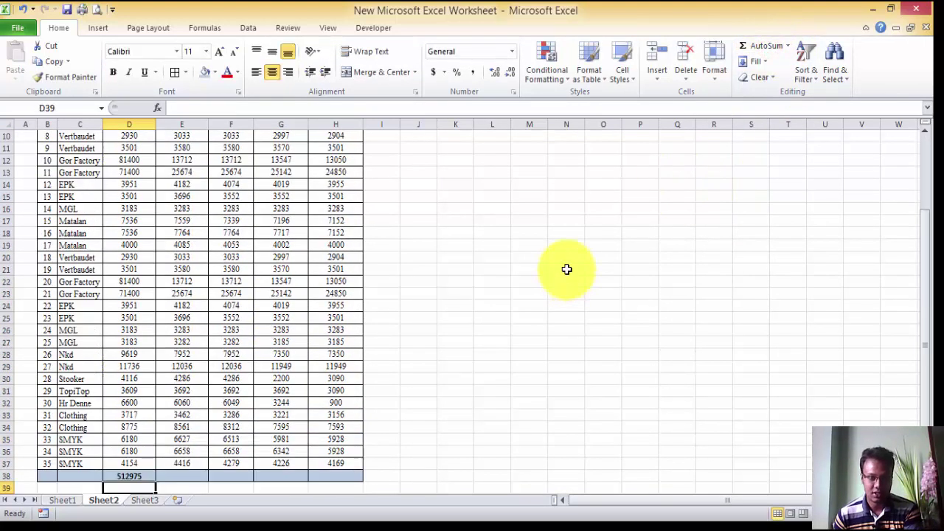
{"action": "left_click", "coordinate": [143, 476]}
{"action": "left_click_drag", "start_coordinate": [156, 481], "coordinate": [470, 487]}
{"action": "left_click", "coordinate": [494, 415]}
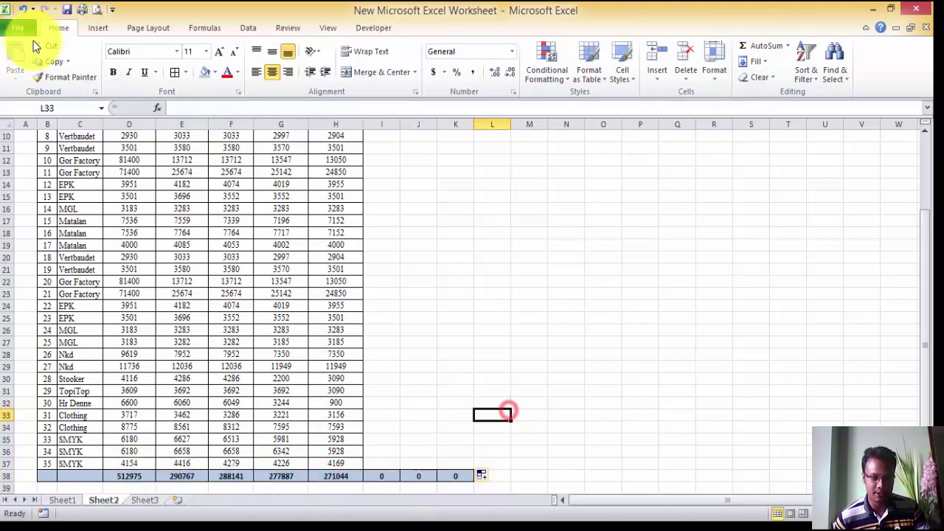
{"action": "left_click", "coordinate": [24, 10]}
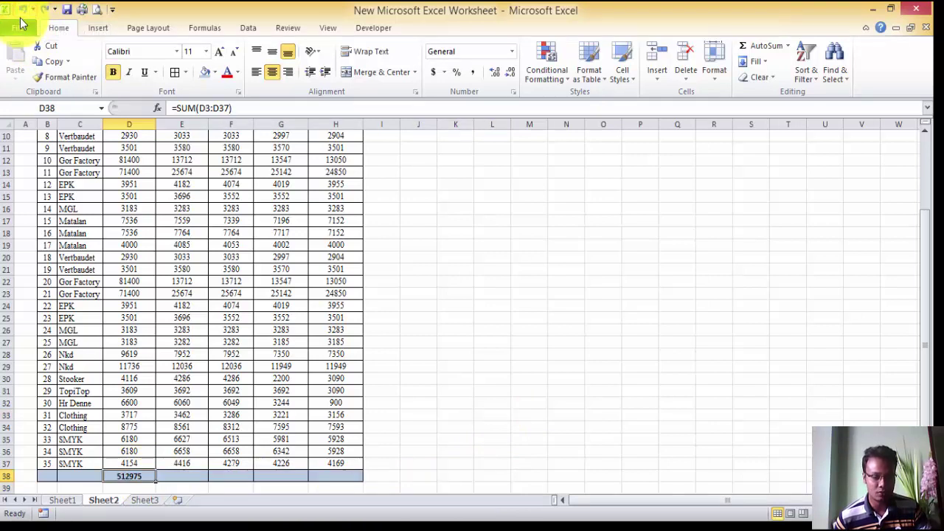
{"action": "left_click", "coordinate": [20, 10]}
{"action": "left_click", "coordinate": [424, 280]}
{"action": "scroll", "coordinate": [423, 280], "scroll_direction": "up", "scroll_amount": 1}
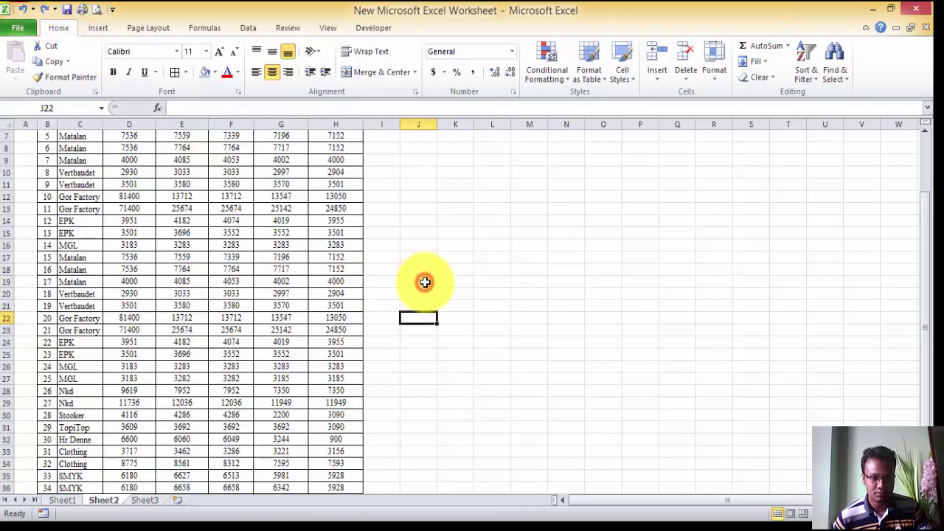
{"action": "scroll", "coordinate": [423, 280], "scroll_direction": "down", "scroll_amount": 3}
{"action": "left_click", "coordinate": [135, 401]}
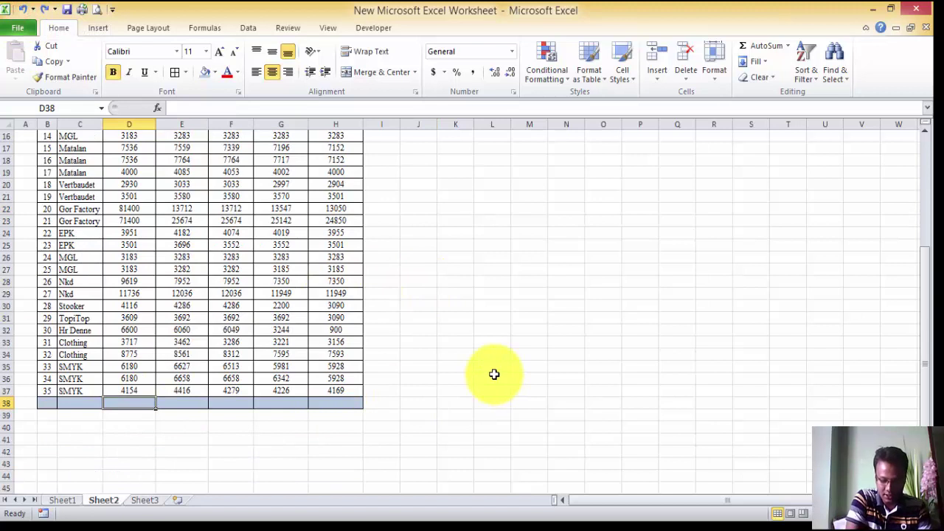
{"action": "type", "text": "="}
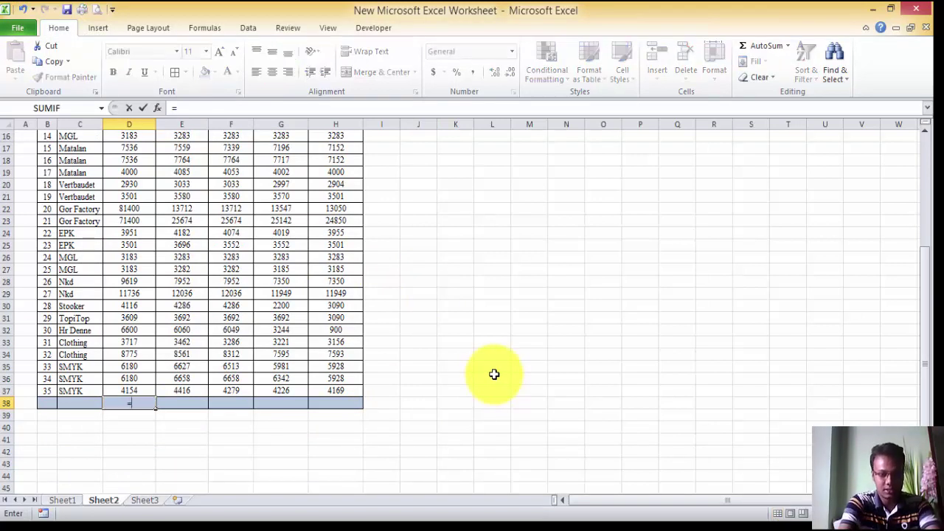
{"action": "type", "text": "SUM"}
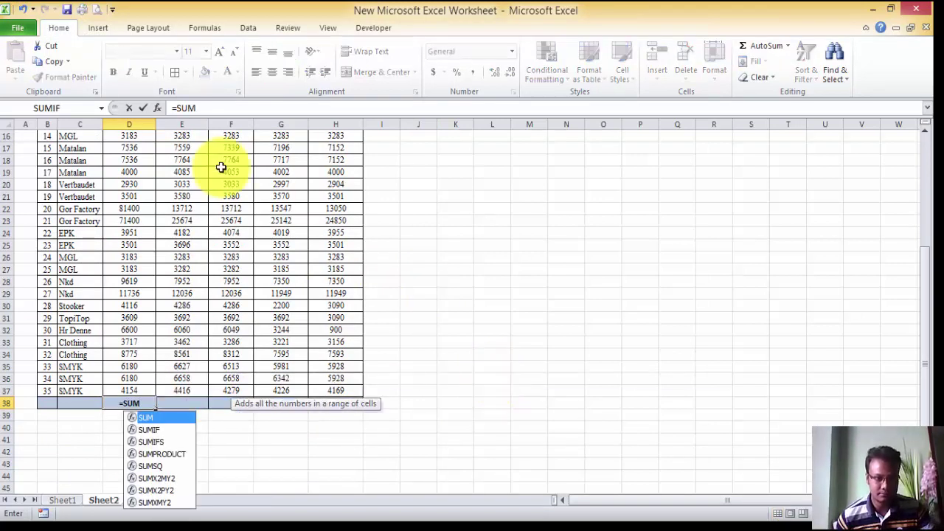
{"action": "double_click", "coordinate": [147, 418]}
{"action": "left_click_drag", "start_coordinate": [142, 393], "coordinate": [128, 172]}
{"action": "key", "text": "Return"}
{"action": "left_click", "coordinate": [405, 329]}
{"action": "left_click", "coordinate": [442, 448]}
{"action": "left_click", "coordinate": [552, 338]}
{"action": "scroll", "coordinate": [137, 476], "scroll_direction": "down", "scroll_amount": 1}
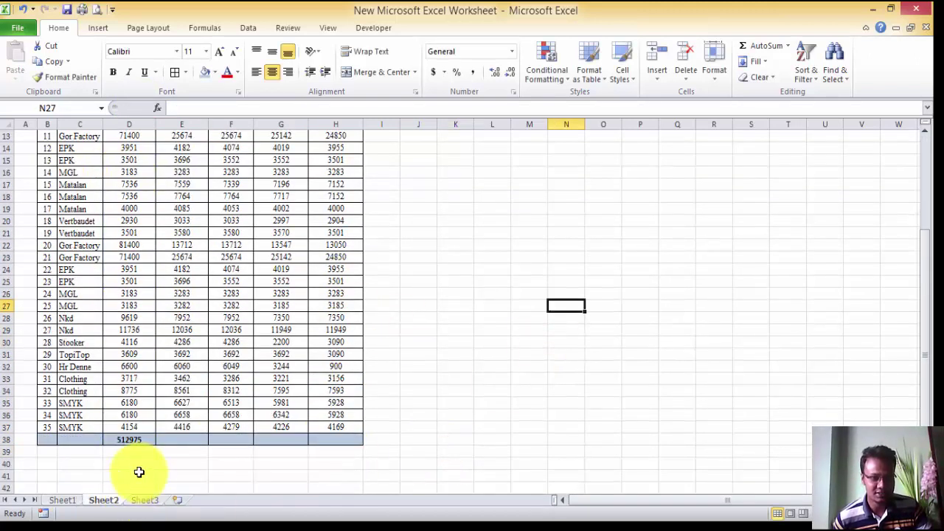
{"action": "left_click", "coordinate": [138, 441]}
Delete the total from cell D38.
{"action": "key", "text": "Delete"}
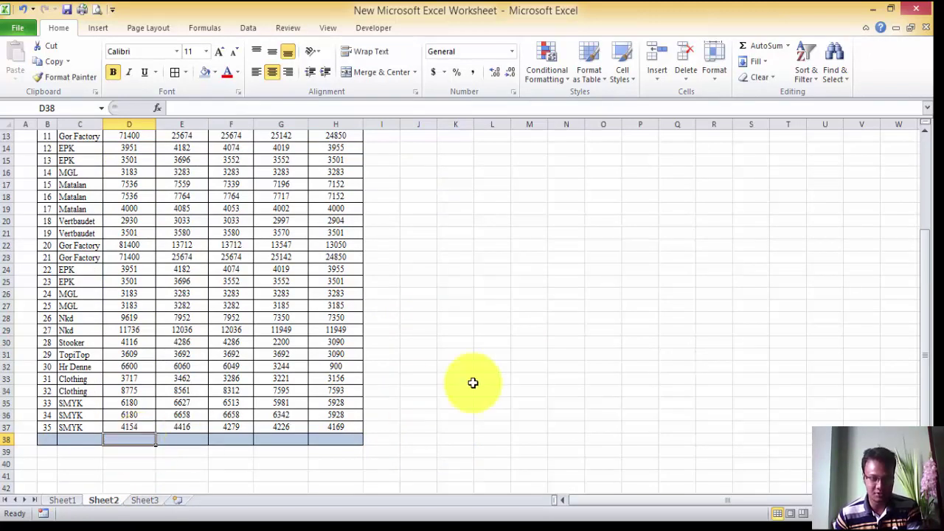
{"action": "scroll", "coordinate": [474, 382], "scroll_direction": "up", "scroll_amount": 4}
{"action": "scroll", "coordinate": [521, 373], "scroll_direction": "down", "scroll_amount": 5}
{"action": "scroll", "coordinate": [307, 309], "scroll_direction": "up", "scroll_amount": 5}
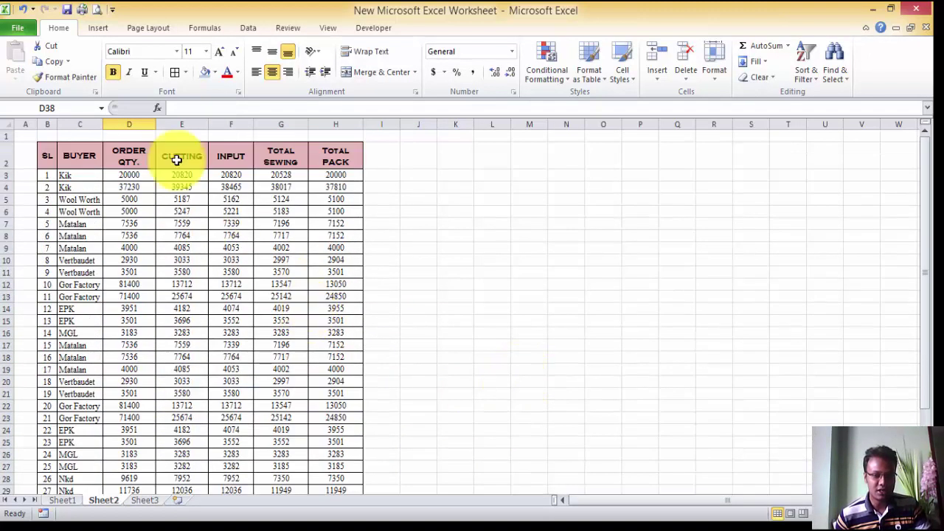
Copy columns D–H (ORDER QTY. through TOTAL PACK) into columns I–M and N–R.
{"action": "left_click_drag", "start_coordinate": [124, 121], "coordinate": [340, 131]}
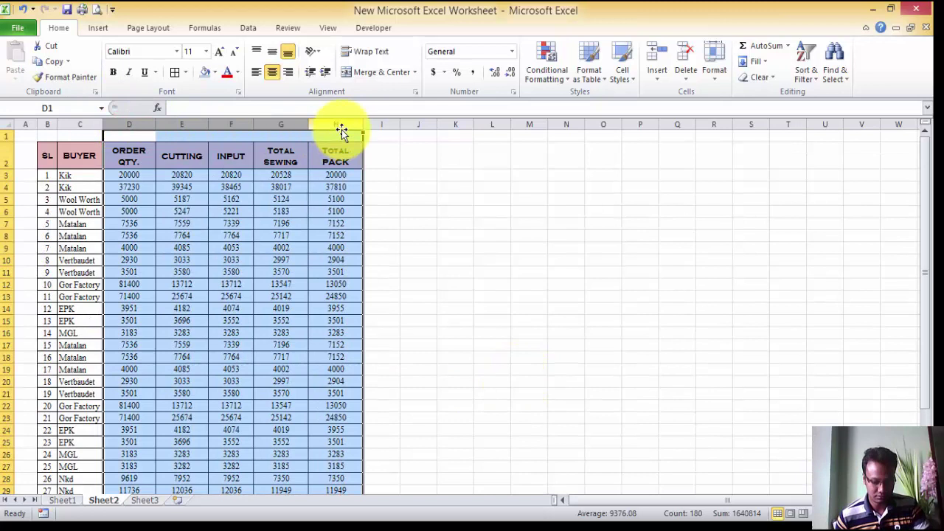
{"action": "key", "text": "ctrl+c"}
{"action": "left_click", "coordinate": [376, 121]}
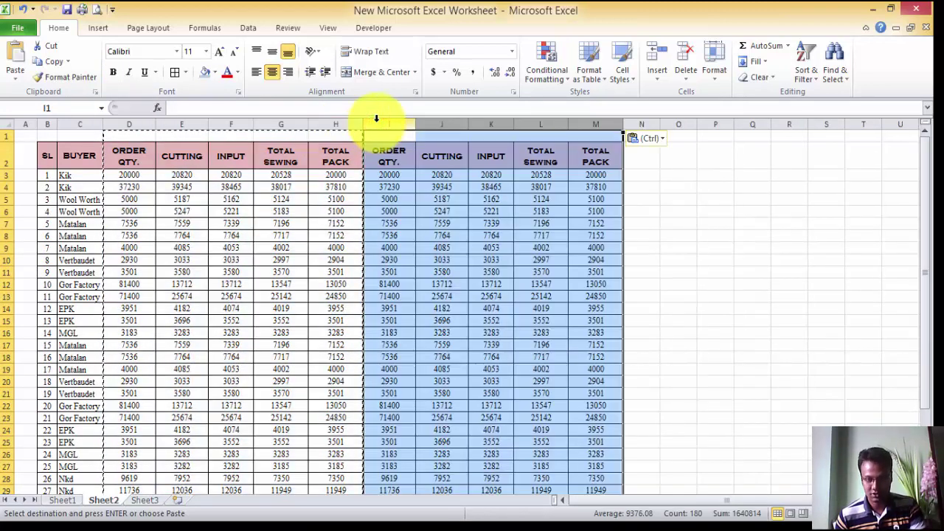
{"action": "key", "text": "ctrl+v"}
{"action": "left_click", "coordinate": [636, 120]}
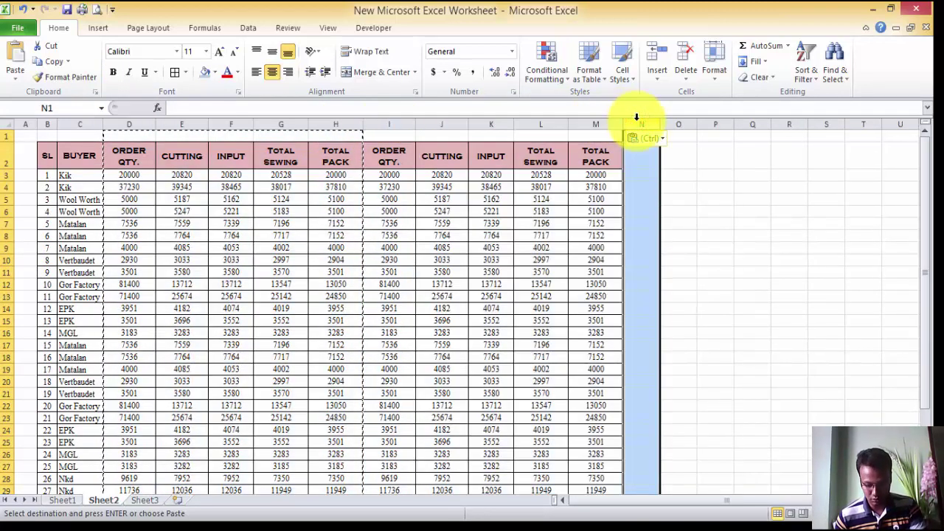
{"action": "key", "text": "ctrl+v"}
Select a block of whole buyer rows and bring up the row menu at row 35.
{"action": "scroll", "coordinate": [610, 123], "scroll_direction": "down", "scroll_amount": 5}
{"action": "scroll", "coordinate": [80, 274], "scroll_direction": "up", "scroll_amount": 5}
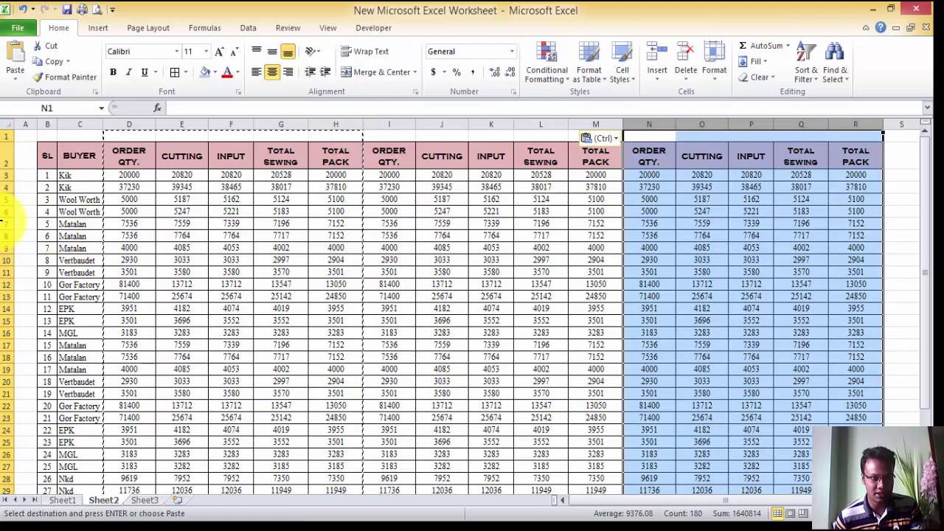
{"action": "left_click_drag", "start_coordinate": [9, 223], "coordinate": [50, 377]}
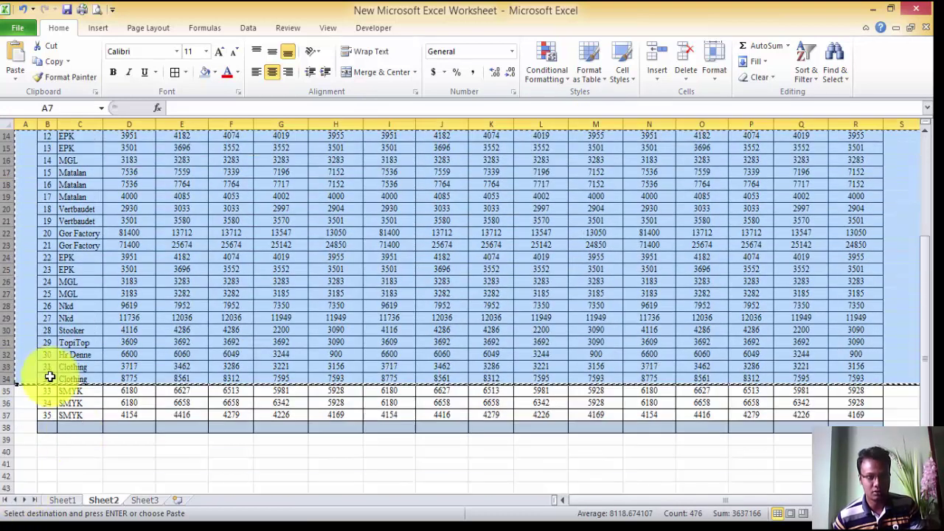
{"action": "right_click", "coordinate": [5, 391]}
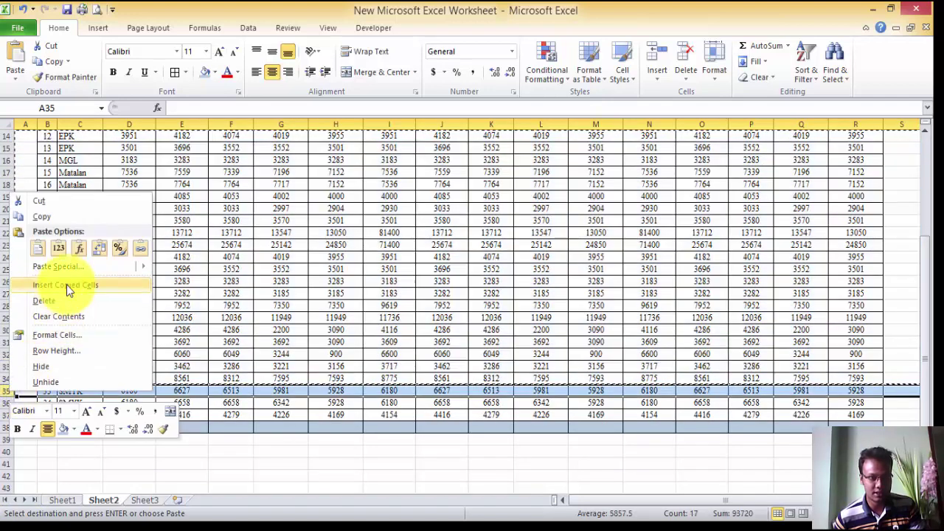
Insert the copied buyer rows above row 35.
{"action": "left_click", "coordinate": [67, 287]}
{"action": "scroll", "coordinate": [344, 296], "scroll_direction": "down", "scroll_amount": 7}
{"action": "scroll", "coordinate": [344, 296], "scroll_direction": "down", "scroll_amount": 6}
{"action": "left_click", "coordinate": [262, 362]}
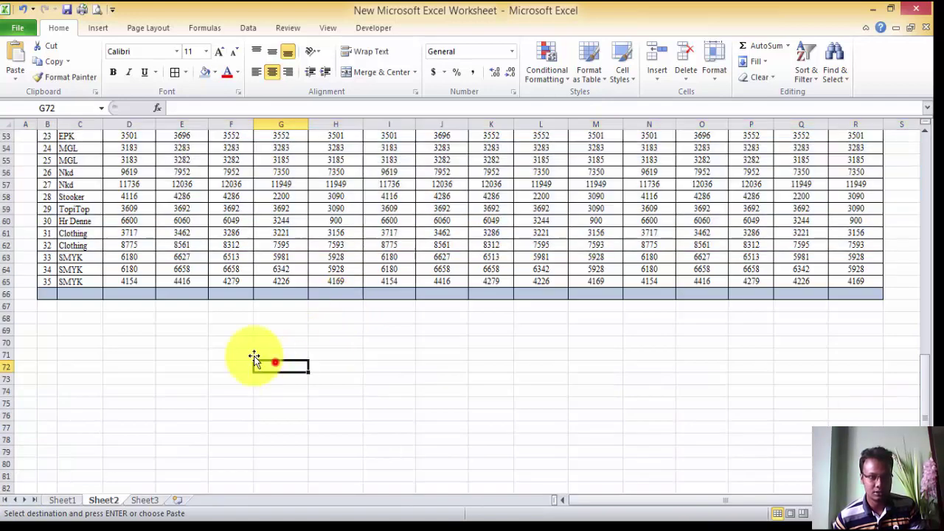
{"action": "left_click", "coordinate": [83, 294]}
Total the ORDER QTY. column in D66 with AutoSum (942206) and fill it across to R66.
{"action": "left_click", "coordinate": [128, 292]}
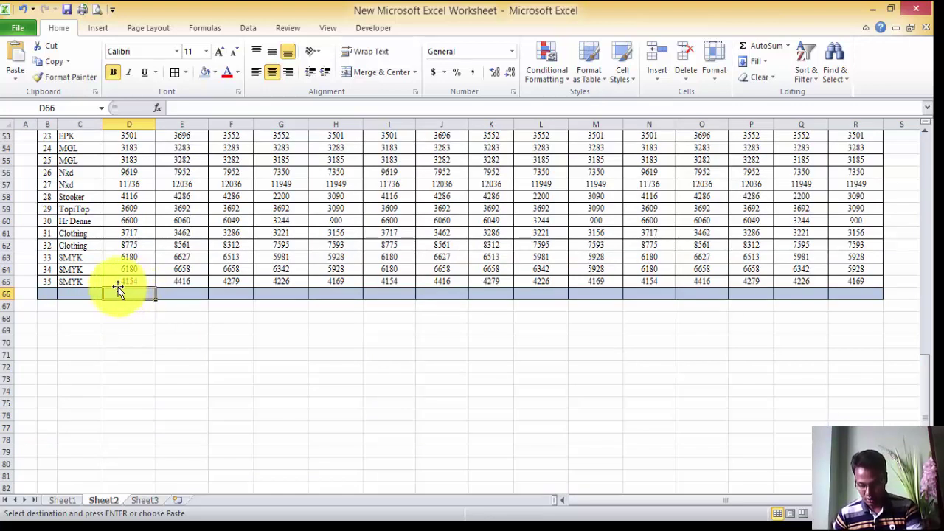
{"action": "key", "text": "alt"}
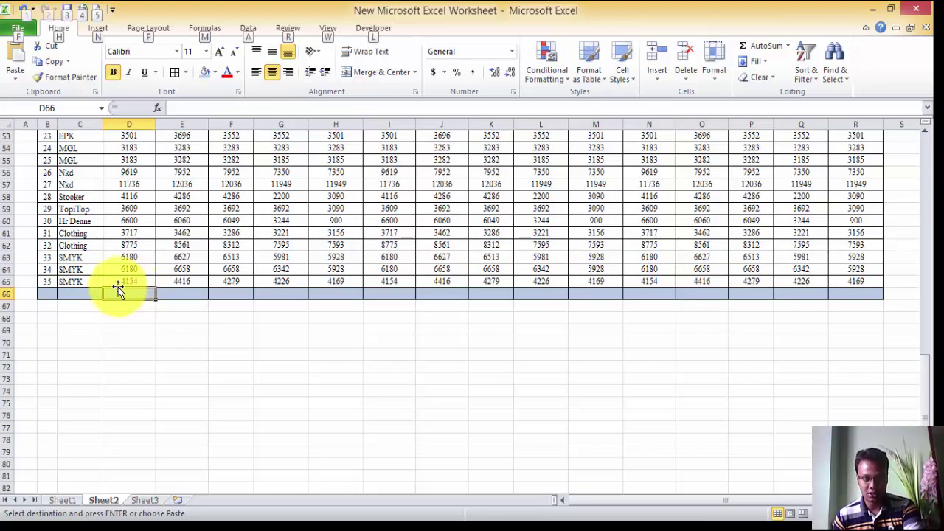
{"action": "key", "text": "alt+equal"}
{"action": "key", "text": "Return"}
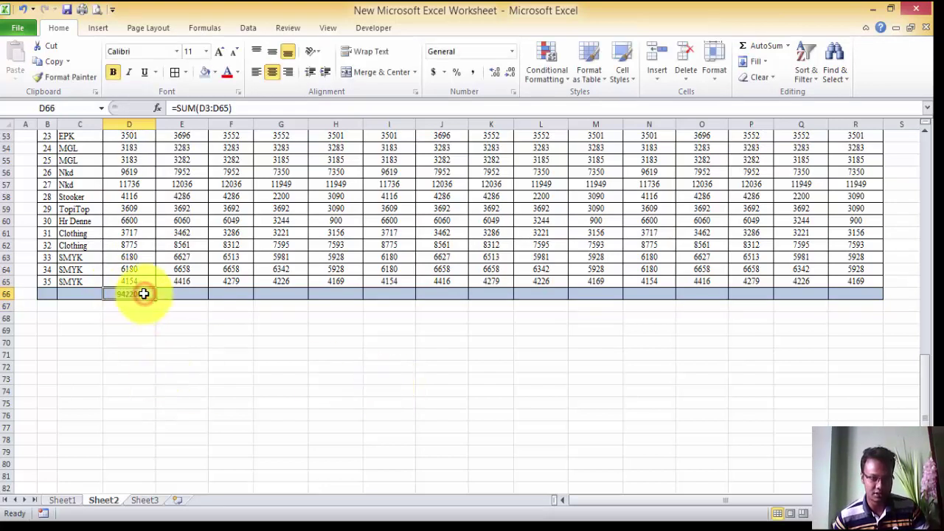
{"action": "left_click_drag", "start_coordinate": [163, 304], "coordinate": [875, 316]}
Delete the totals from D66:R66.
{"action": "left_click", "coordinate": [611, 390]}
{"action": "left_click_drag", "start_coordinate": [149, 293], "coordinate": [856, 292]}
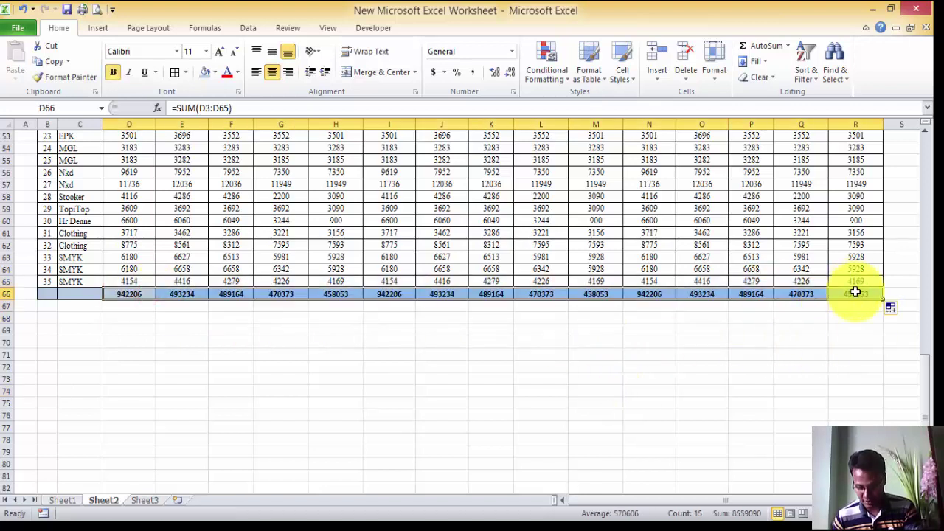
{"action": "key", "text": "Delete"}
Re-total D66:R66 with Alt+=, then undo those totals.
{"action": "left_click_drag", "start_coordinate": [131, 294], "coordinate": [862, 296]}
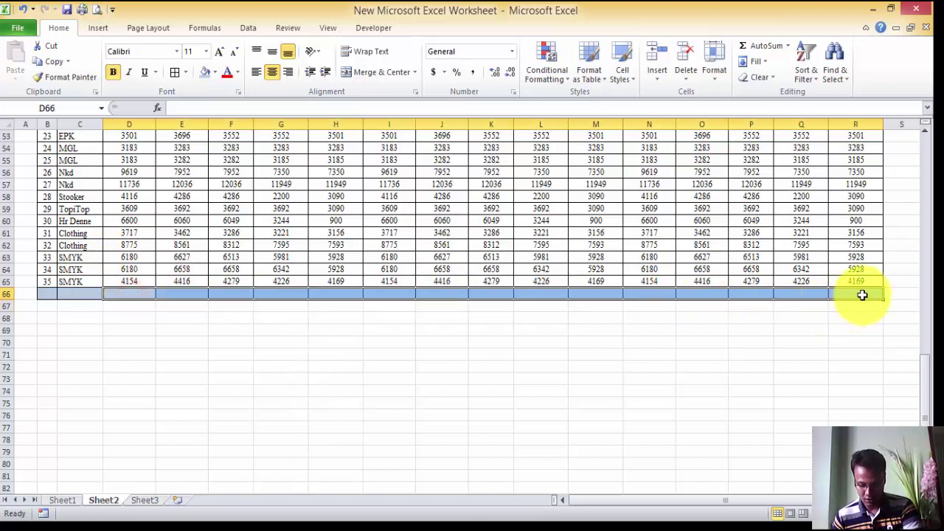
{"action": "key", "text": "alt+equal"}
{"action": "scroll", "coordinate": [649, 310], "scroll_direction": "up", "scroll_amount": 16}
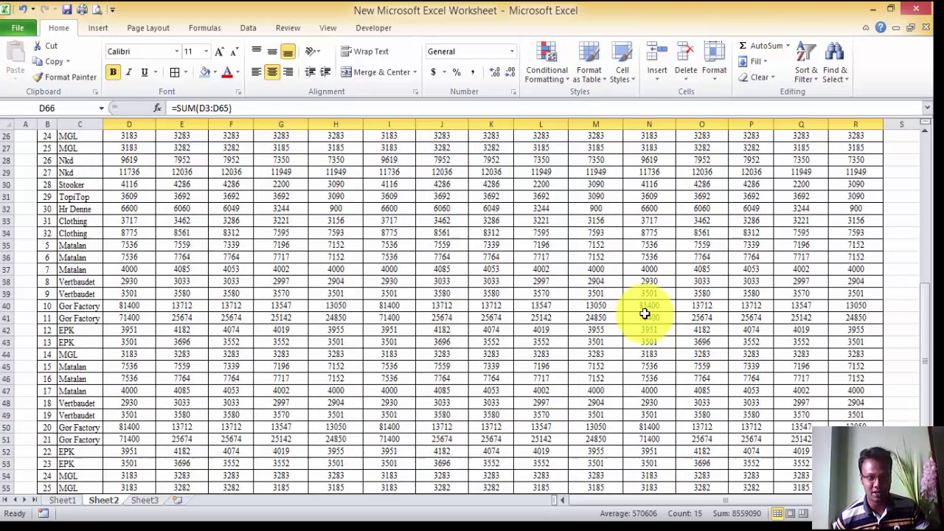
{"action": "scroll", "coordinate": [635, 305], "scroll_direction": "down", "scroll_amount": 16}
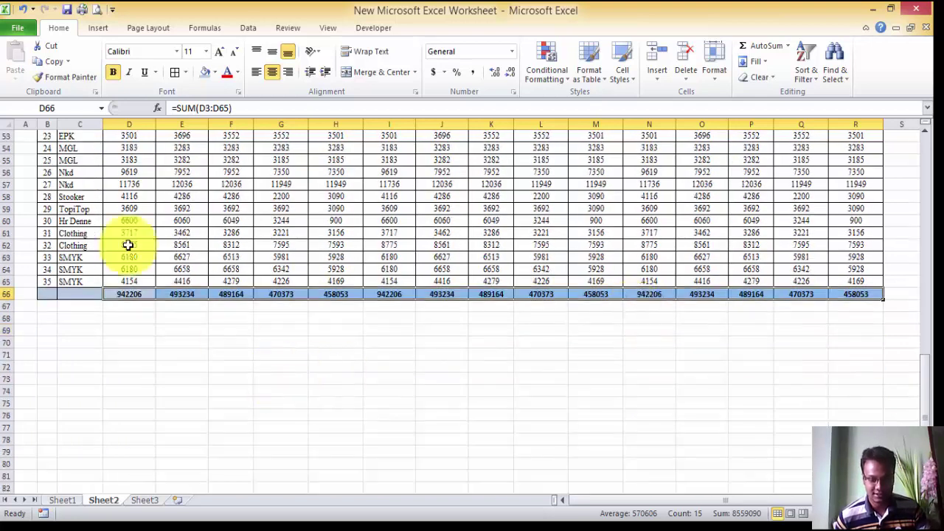
{"action": "left_click", "coordinate": [24, 12]}
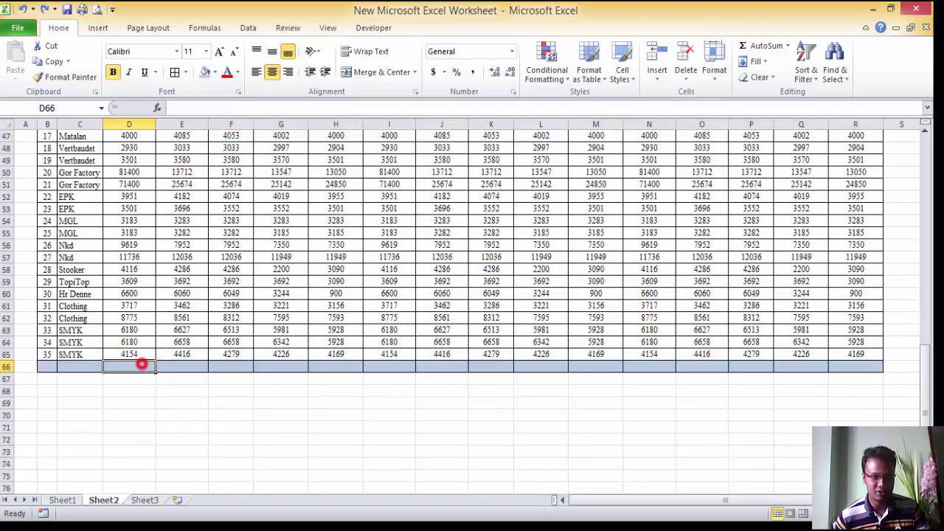
Put the ORDER QTY. average, 14955.65079, into D66 using AutoSum's Average.
{"action": "left_click", "coordinate": [788, 47]}
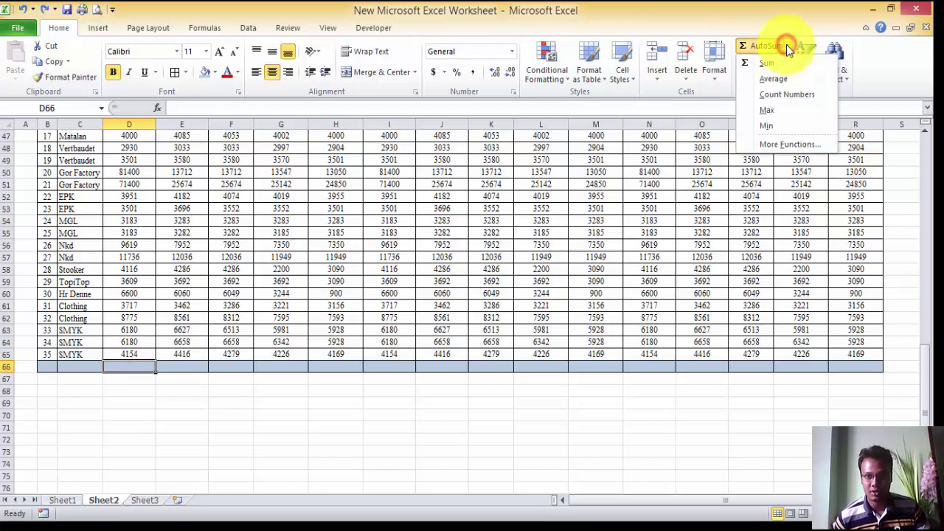
{"action": "left_click", "coordinate": [777, 81]}
{"action": "key", "text": "Return"}
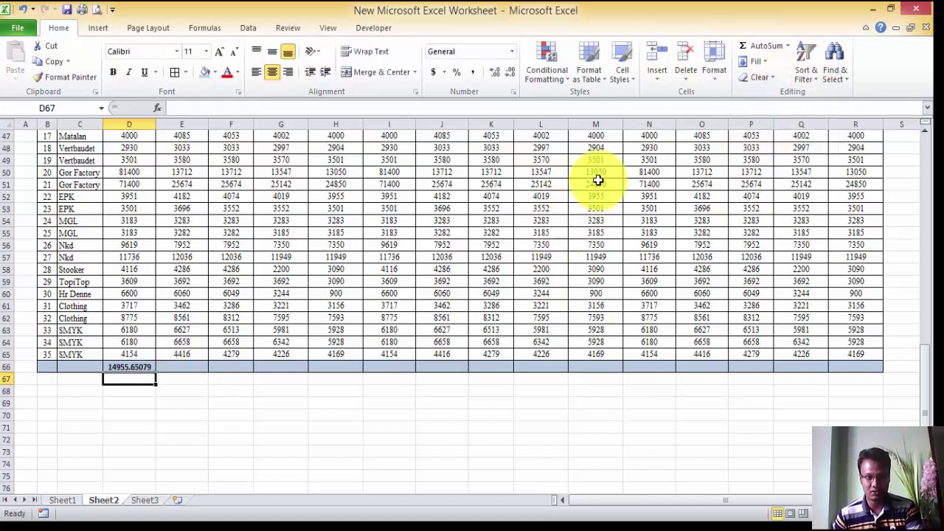
Bring up AutoSum's More Functions dialog and close it without inserting anything.
{"action": "left_click", "coordinate": [787, 46]}
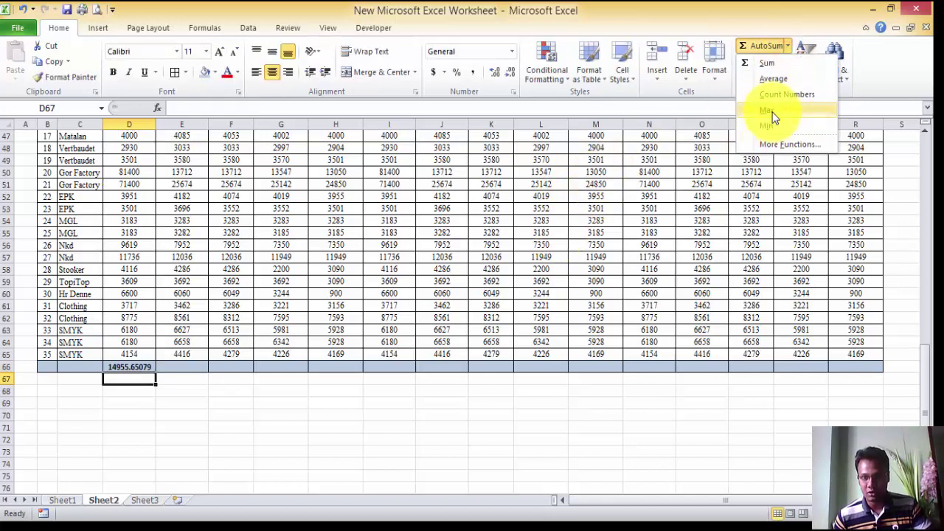
{"action": "left_click", "coordinate": [789, 144]}
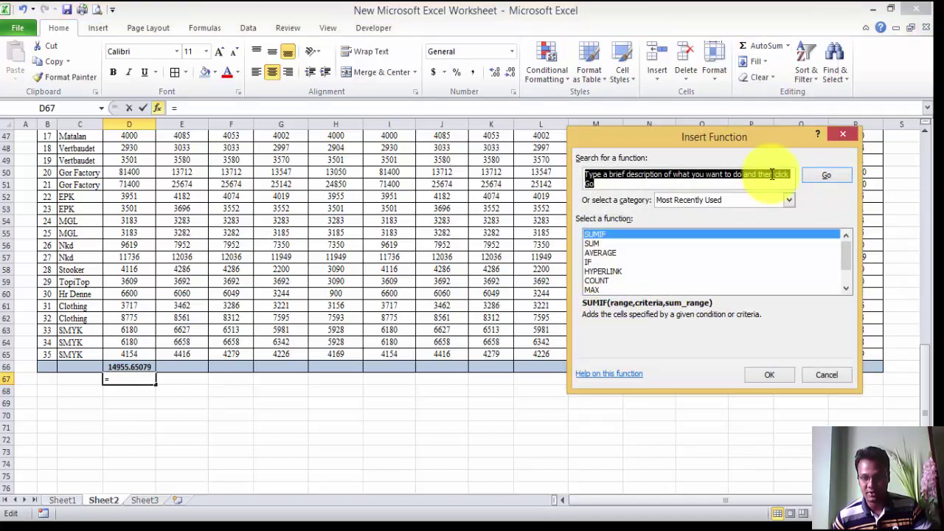
{"action": "left_click", "coordinate": [841, 135]}
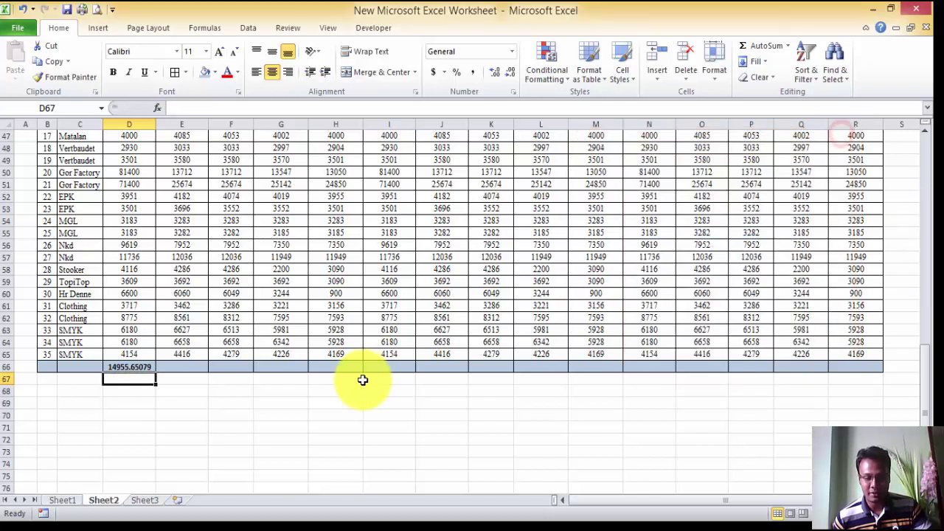
Undo the pasted copies beyond column H and cancel the pending copy.
{"action": "left_click", "coordinate": [272, 436]}
{"action": "key", "text": "ctrl+z"}
{"action": "scroll", "coordinate": [645, 316], "scroll_direction": "up", "scroll_amount": 15}
{"action": "left_click", "coordinate": [644, 316]}
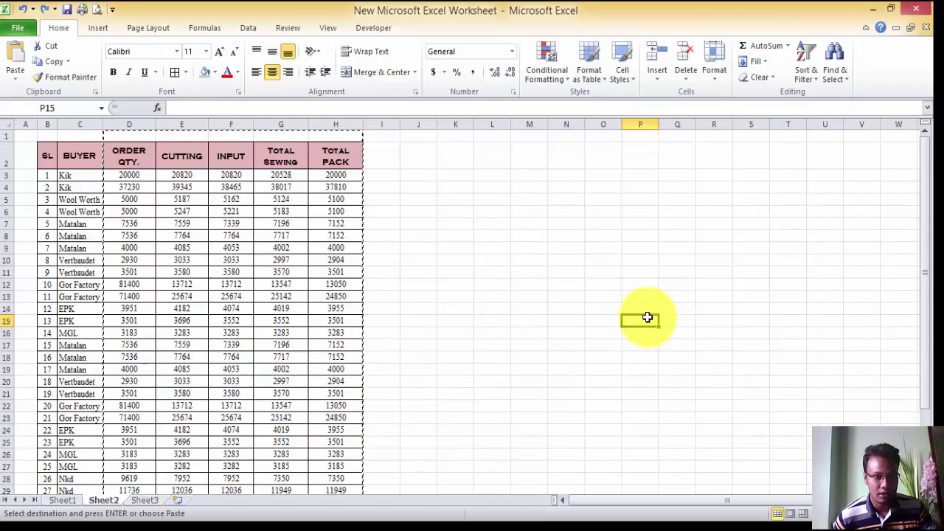
{"action": "left_click", "coordinate": [481, 275]}
{"action": "key", "text": "Escape"}
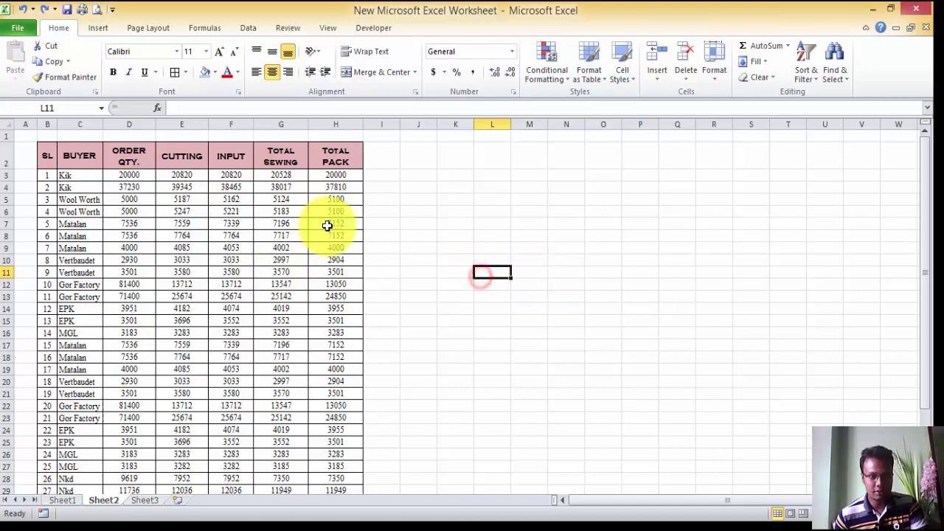
Widen columns D through H together.
{"action": "left_click", "coordinate": [326, 224]}
{"action": "left_click_drag", "start_coordinate": [143, 170], "coordinate": [343, 519]}
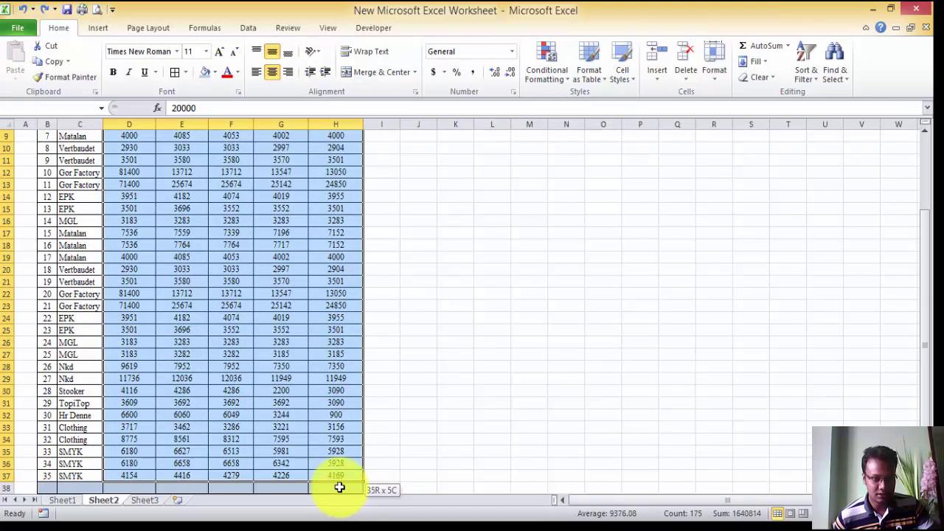
{"action": "scroll", "coordinate": [297, 260], "scroll_direction": "up", "scroll_amount": 6}
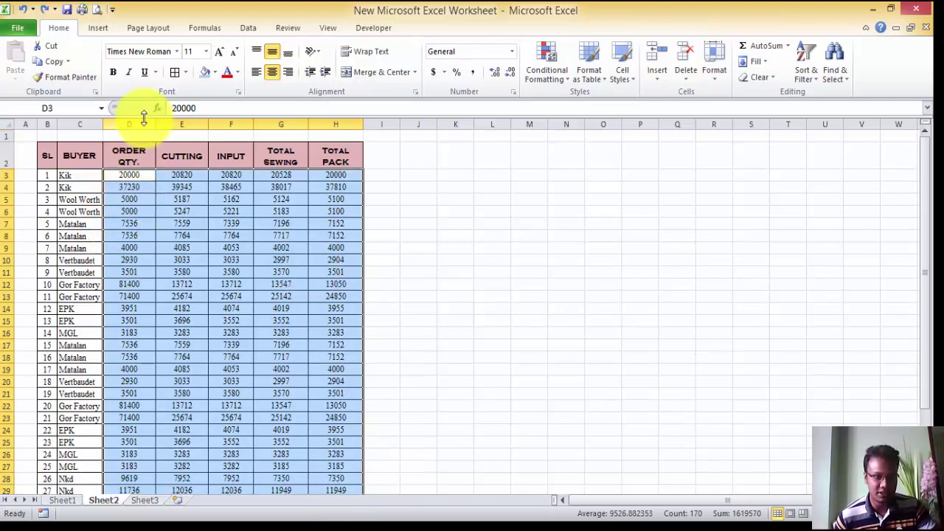
{"action": "left_click_drag", "start_coordinate": [139, 120], "coordinate": [386, 122]}
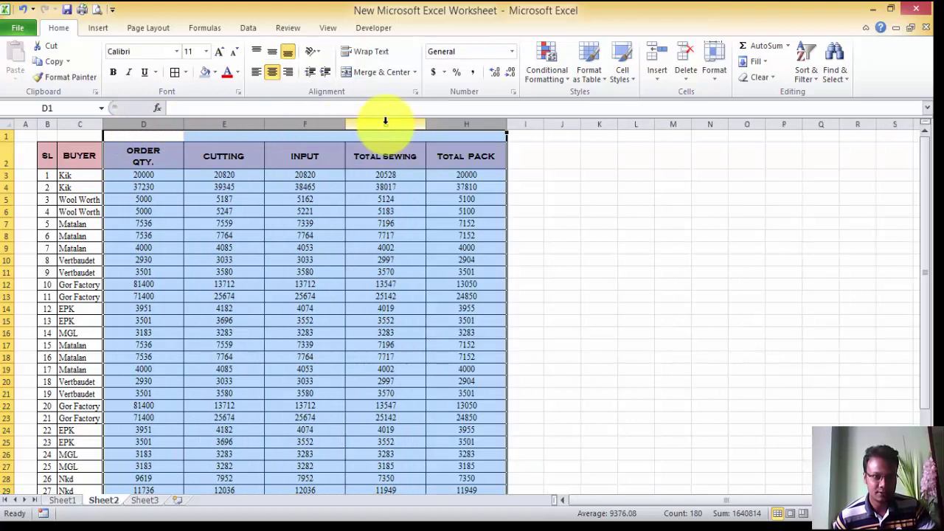
{"action": "left_click", "coordinate": [170, 163]}
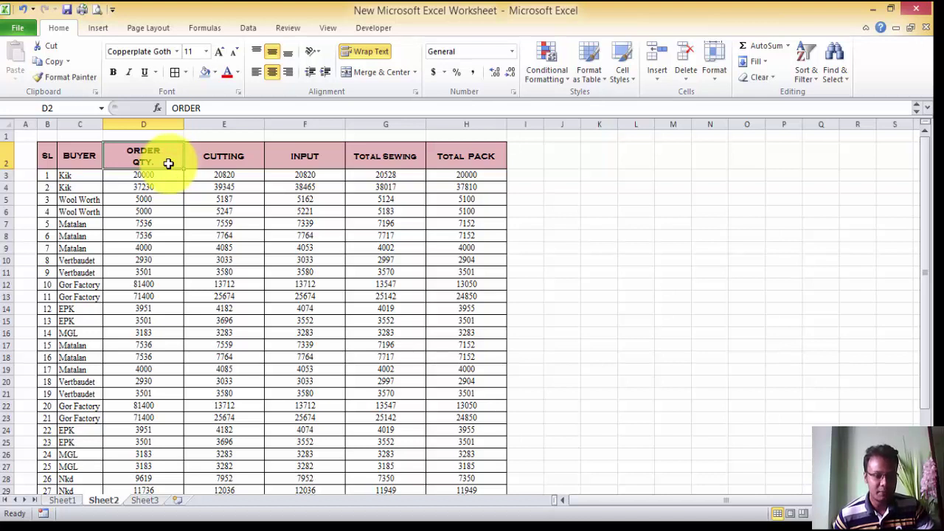
{"action": "scroll", "coordinate": [231, 249], "scroll_direction": "down", "scroll_amount": 5}
{"action": "scroll", "coordinate": [232, 249], "scroll_direction": "up", "scroll_amount": 5}
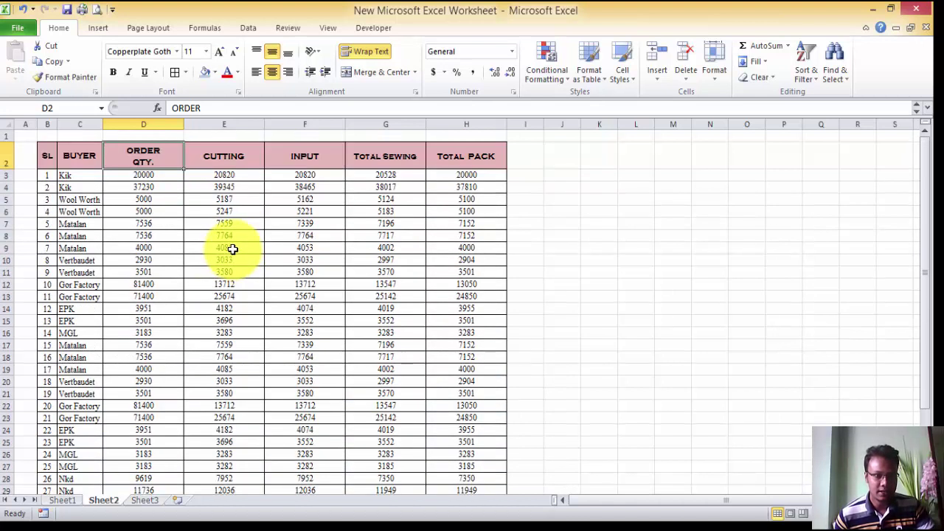
Apply the #,##0 thousands-separator format to cell D3 and check its stored value.
{"action": "left_click", "coordinate": [175, 178]}
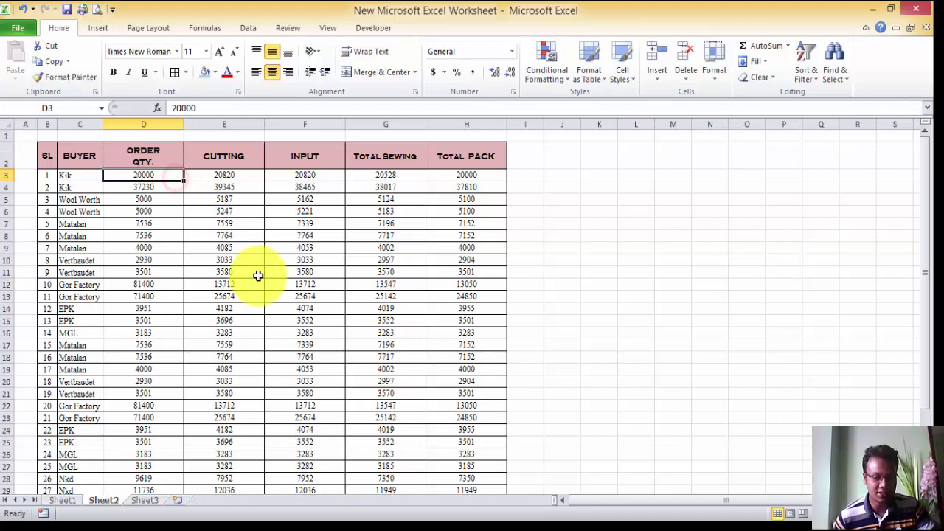
{"action": "right_click", "coordinate": [160, 175]}
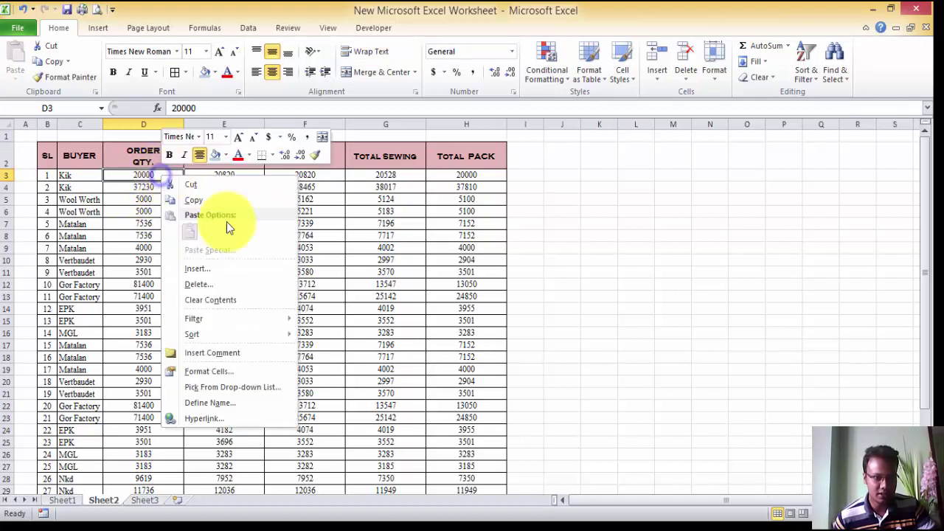
{"action": "left_click", "coordinate": [214, 371]}
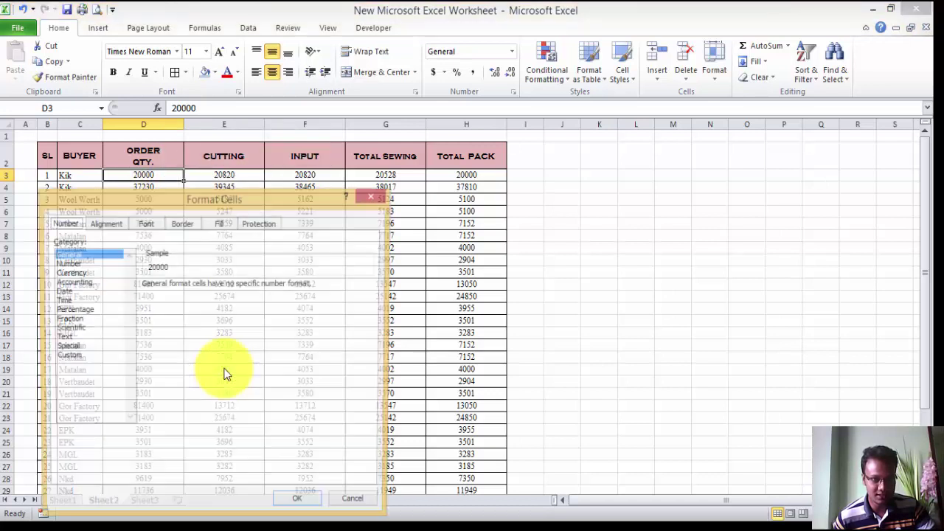
{"action": "left_click", "coordinate": [65, 357]}
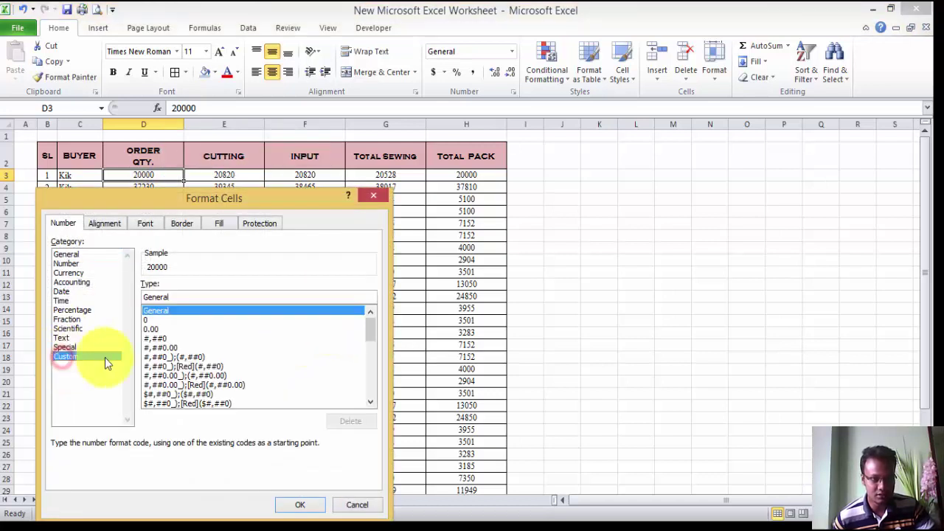
{"action": "left_click", "coordinate": [369, 330]}
{"action": "left_click", "coordinate": [155, 347]}
{"action": "left_click", "coordinate": [155, 339]}
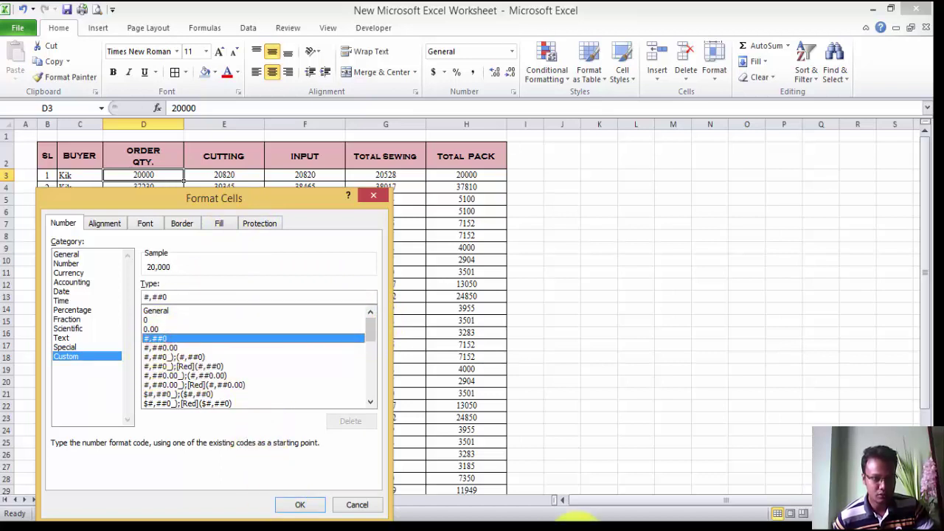
{"action": "left_click", "coordinate": [316, 506]}
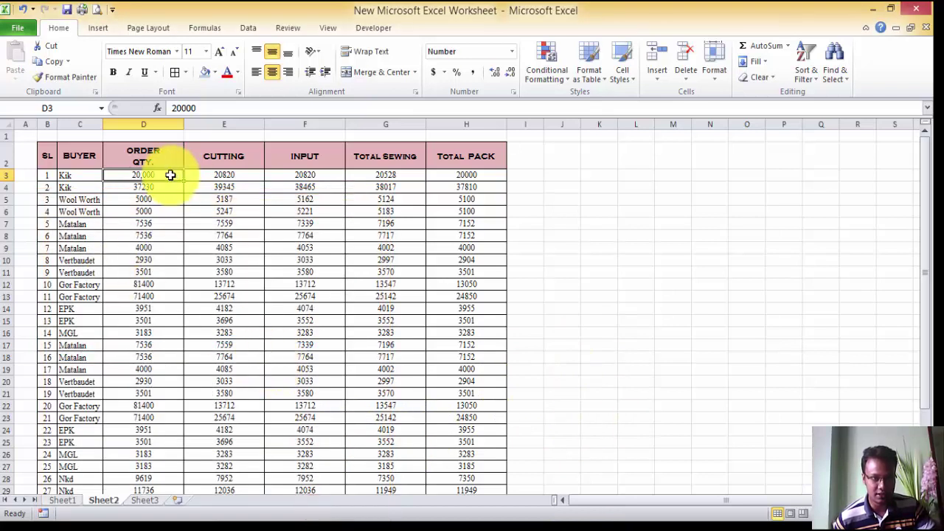
{"action": "double_click", "coordinate": [170, 175]}
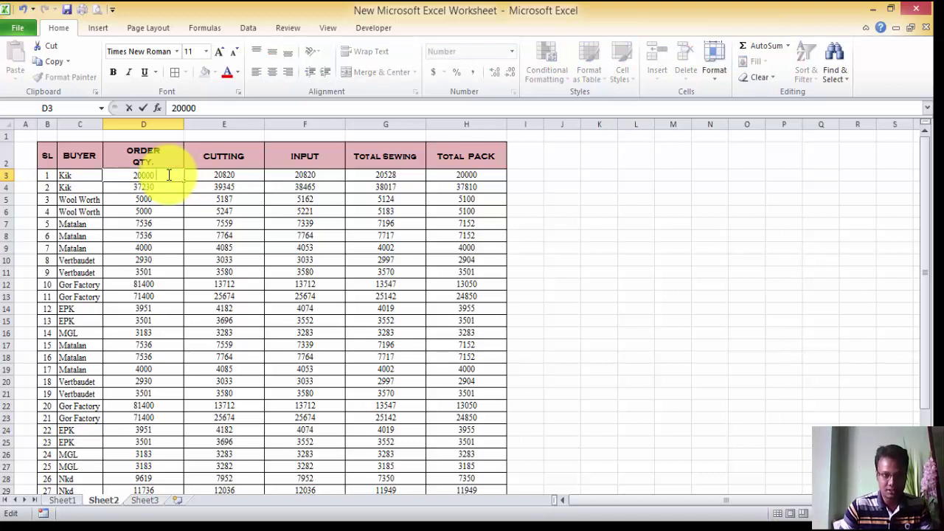
{"action": "left_click", "coordinate": [224, 272]}
Give D3 the custom format 0 "Pcs" so it reads 20000 Pcs.
{"action": "right_click", "coordinate": [166, 175]}
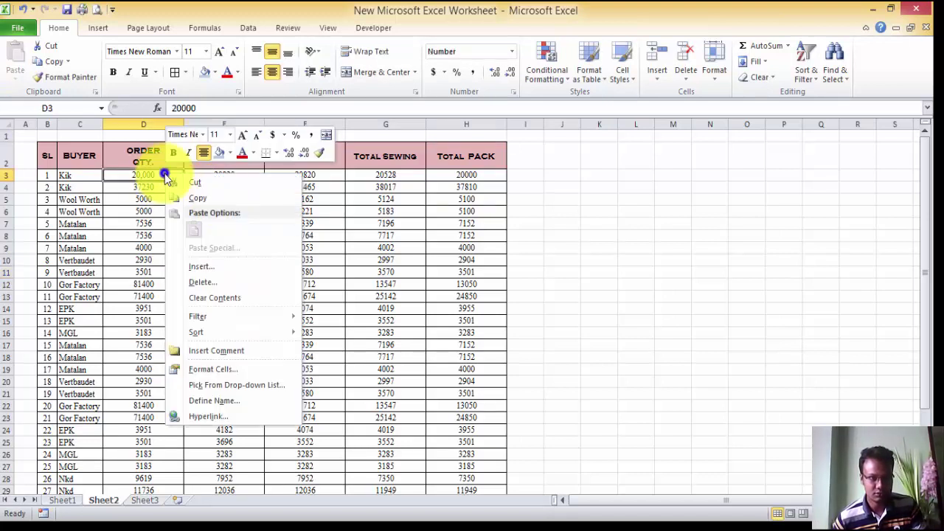
{"action": "left_click", "coordinate": [220, 376]}
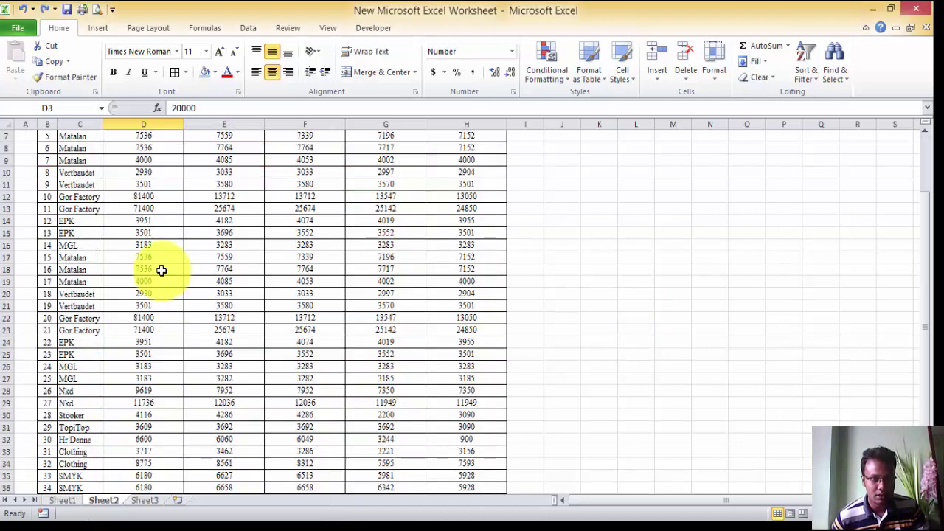
{"action": "scroll", "coordinate": [160, 267], "scroll_direction": "up", "scroll_amount": 2}
{"action": "right_click", "coordinate": [157, 176]}
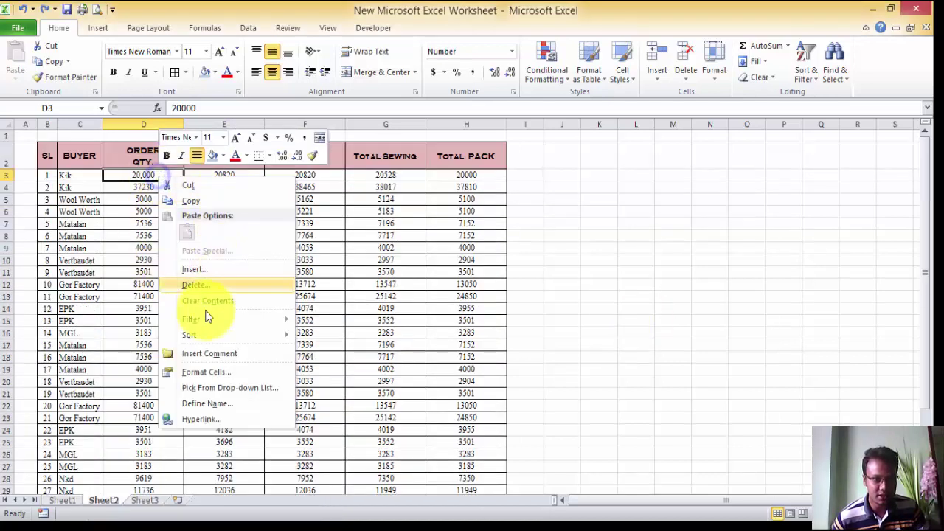
{"action": "left_click", "coordinate": [207, 375]}
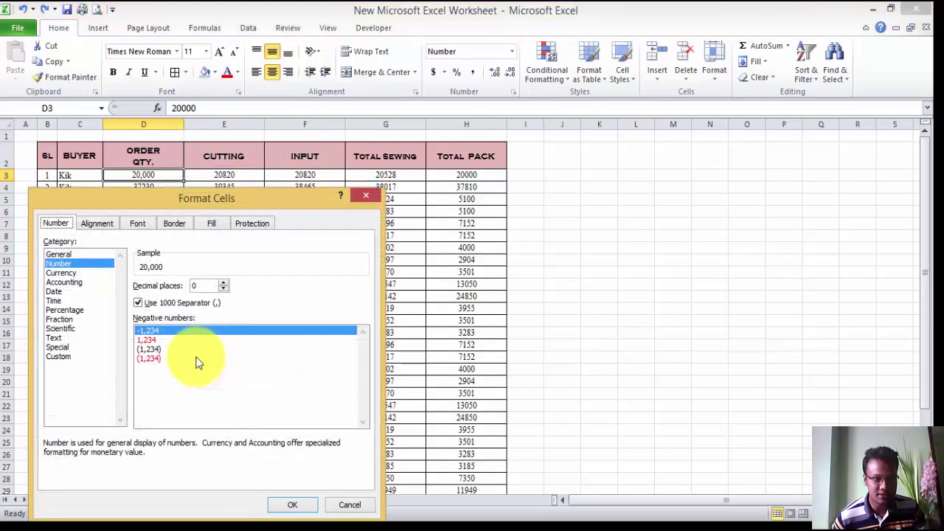
{"action": "left_click", "coordinate": [58, 357]}
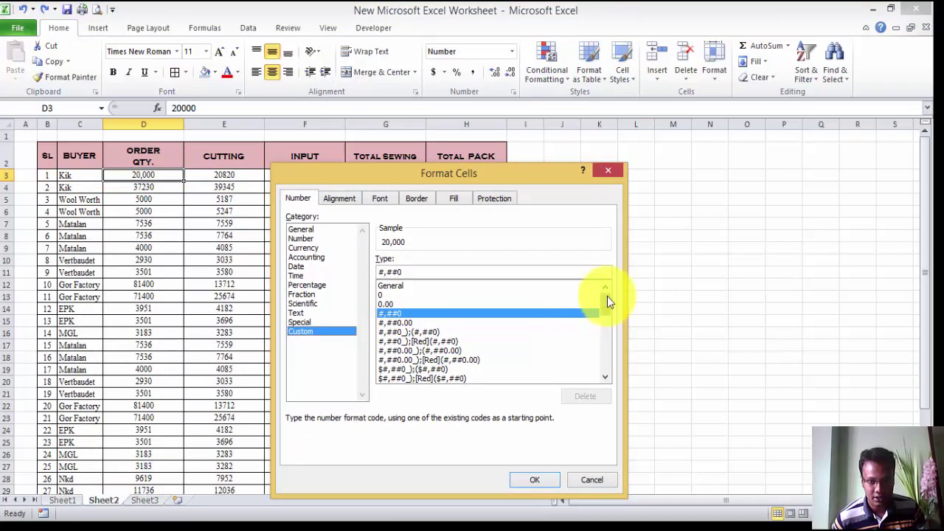
{"action": "left_click", "coordinate": [606, 296]}
{"action": "left_click", "coordinate": [386, 296]}
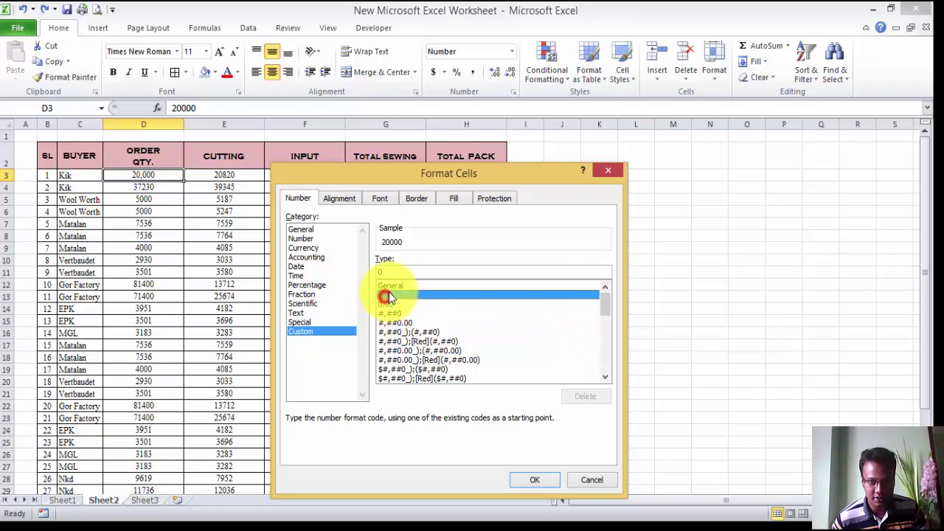
{"action": "type", "text": "\"Pcs"}
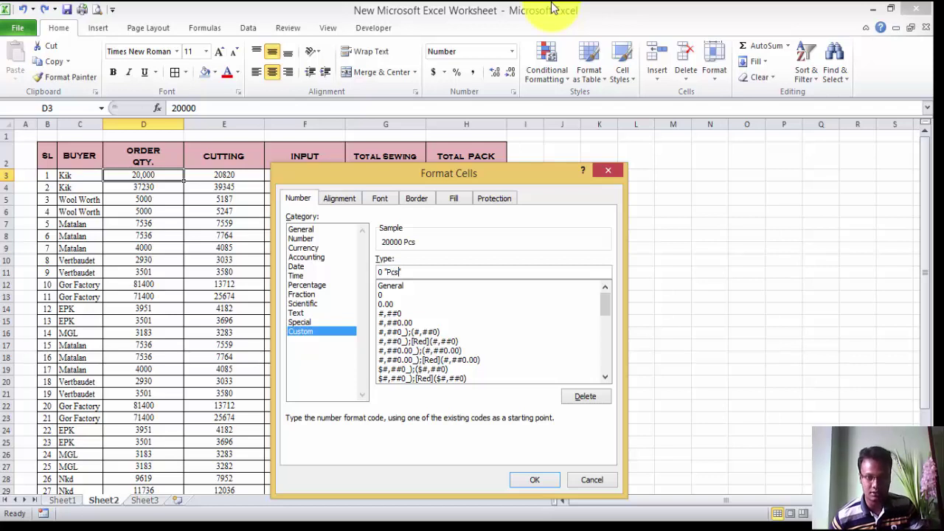
{"action": "left_click", "coordinate": [534, 480]}
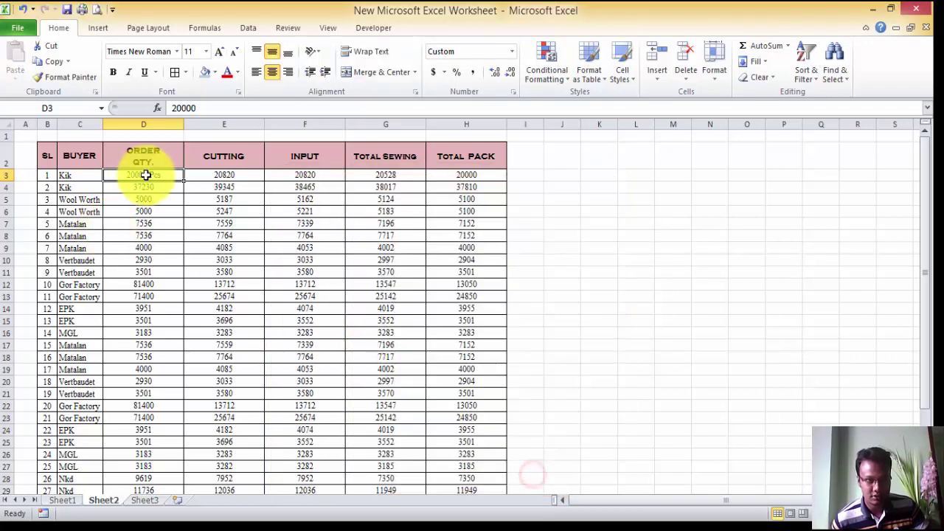
Apply the custom 0 "Pcs" format to all quantities in D3:H37.
{"action": "left_click_drag", "start_coordinate": [159, 178], "coordinate": [471, 461]}
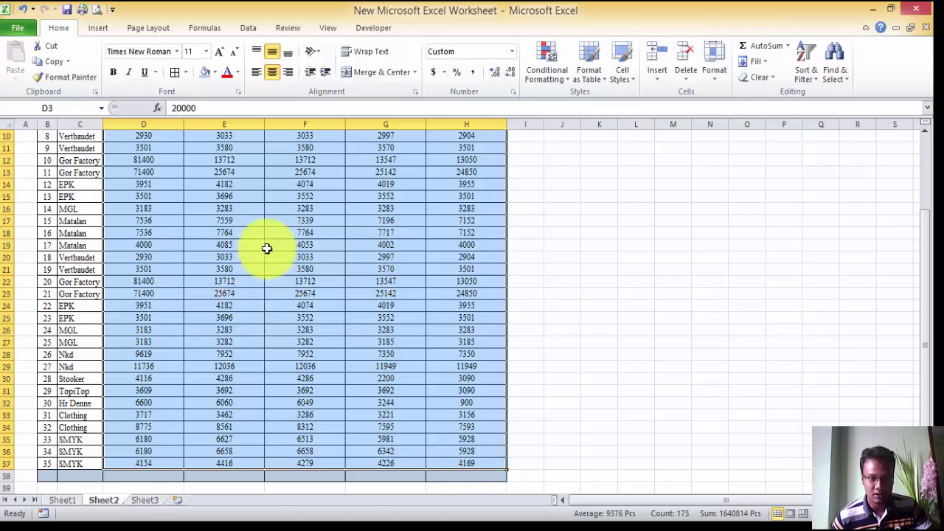
{"action": "right_click", "coordinate": [287, 236]}
{"action": "left_click", "coordinate": [334, 433]}
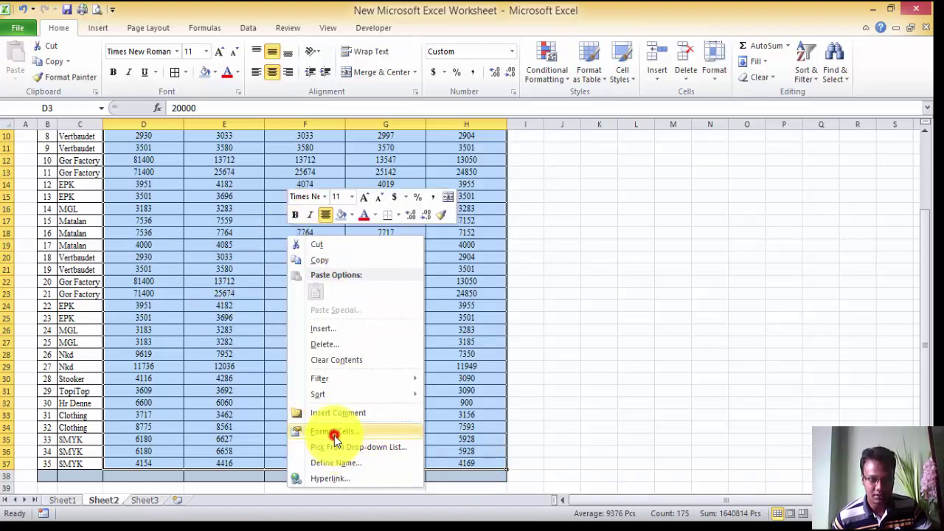
{"action": "left_click", "coordinate": [188, 356]}
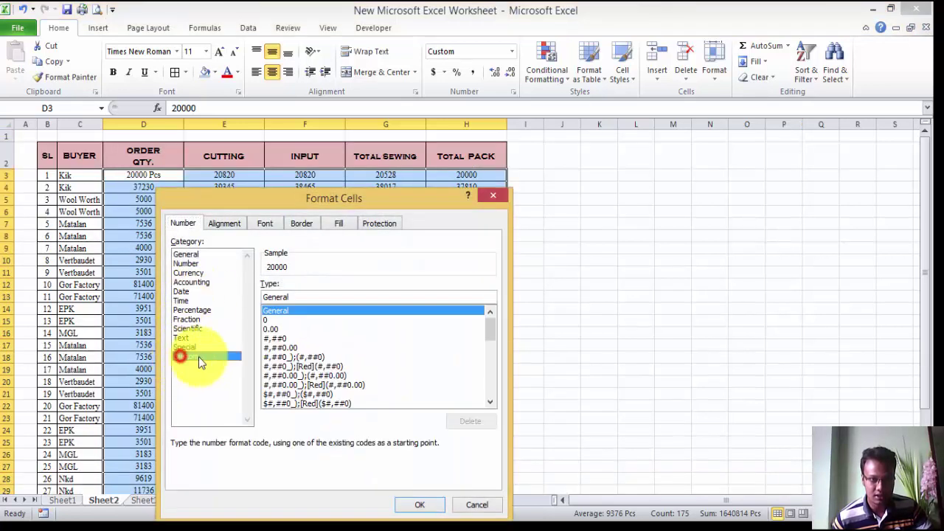
{"action": "left_click", "coordinate": [271, 321]}
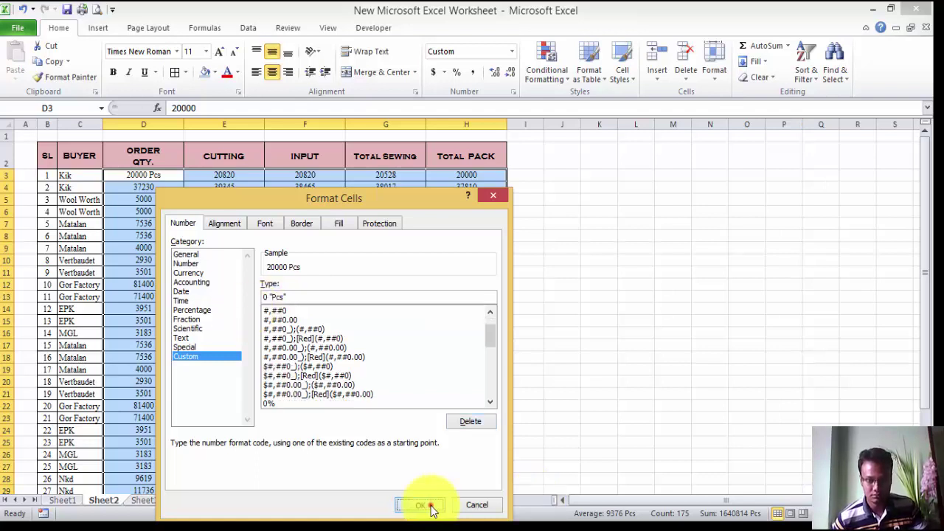
{"action": "left_click", "coordinate": [432, 507]}
Sum the Order Qty. column D3:D37 into D38 with AutoSum.
{"action": "scroll", "coordinate": [386, 382], "scroll_direction": "down", "scroll_amount": 5}
{"action": "scroll", "coordinate": [386, 382], "scroll_direction": "up", "scroll_amount": 5}
{"action": "scroll", "coordinate": [400, 374], "scroll_direction": "down", "scroll_amount": 4}
{"action": "scroll", "coordinate": [399, 371], "scroll_direction": "up", "scroll_amount": 4}
{"action": "scroll", "coordinate": [397, 369], "scroll_direction": "down", "scroll_amount": 4}
{"action": "scroll", "coordinate": [397, 368], "scroll_direction": "up", "scroll_amount": 4}
{"action": "scroll", "coordinate": [397, 369], "scroll_direction": "down", "scroll_amount": 5}
{"action": "left_click", "coordinate": [127, 401]}
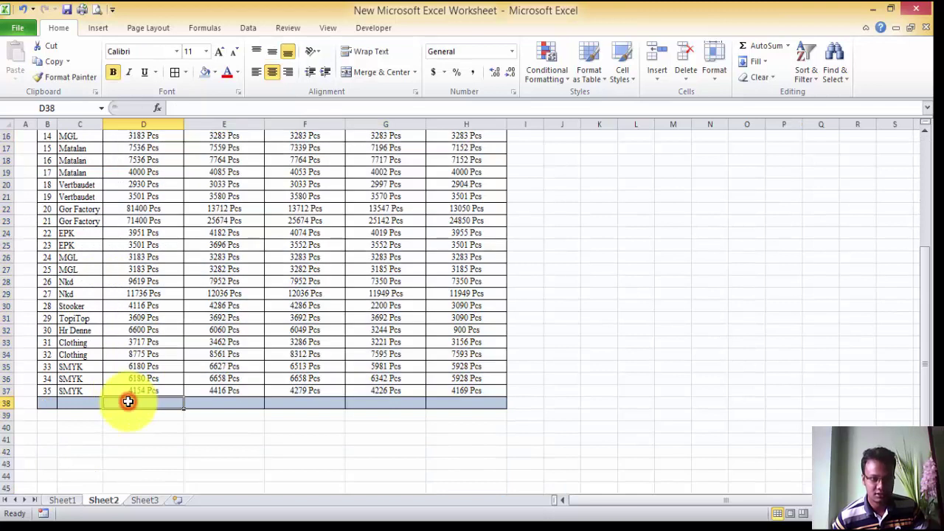
{"action": "key", "text": "alt+equal"}
{"action": "key", "text": "Return"}
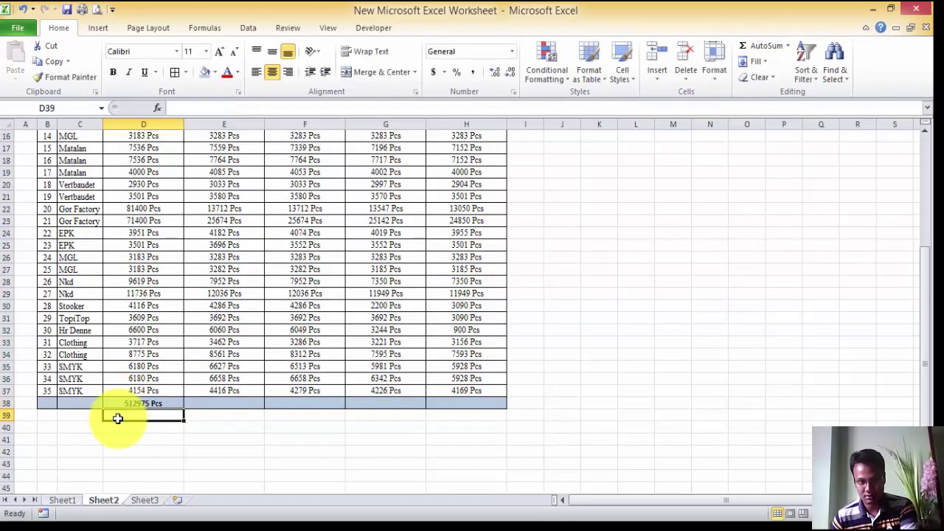
Fill the SUM across E38:H38, then undo it and the table's Pcs format.
{"action": "left_click_drag", "start_coordinate": [184, 411], "coordinate": [502, 413]}
{"action": "scroll", "coordinate": [362, 453], "scroll_direction": "up", "scroll_amount": 5}
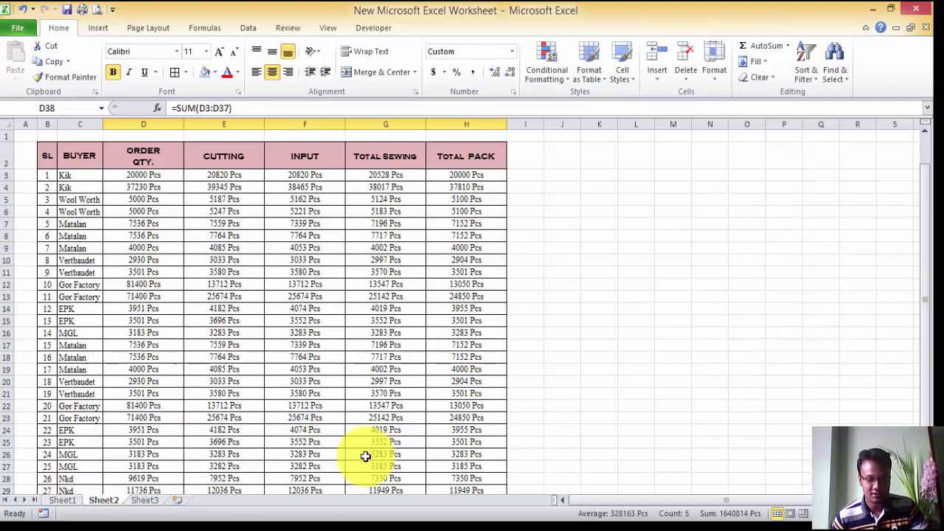
{"action": "left_click", "coordinate": [25, 11]}
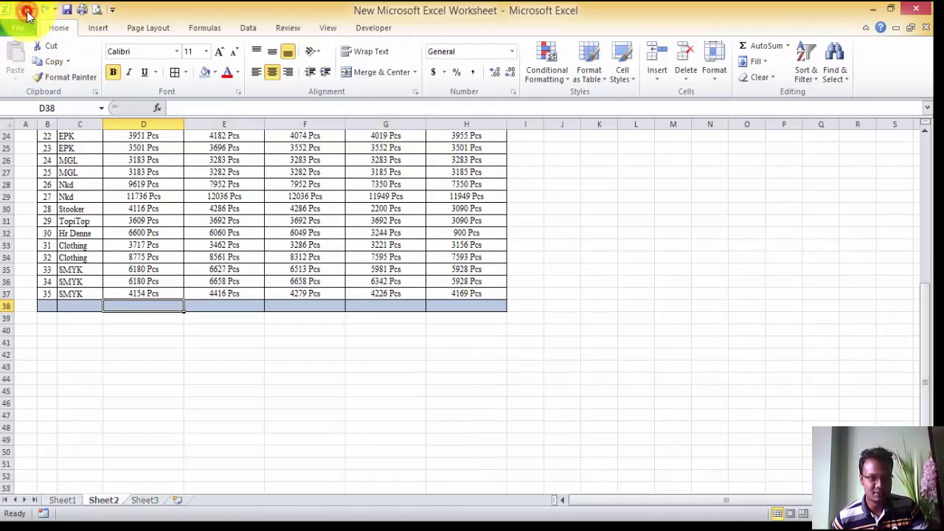
{"action": "left_click", "coordinate": [26, 12]}
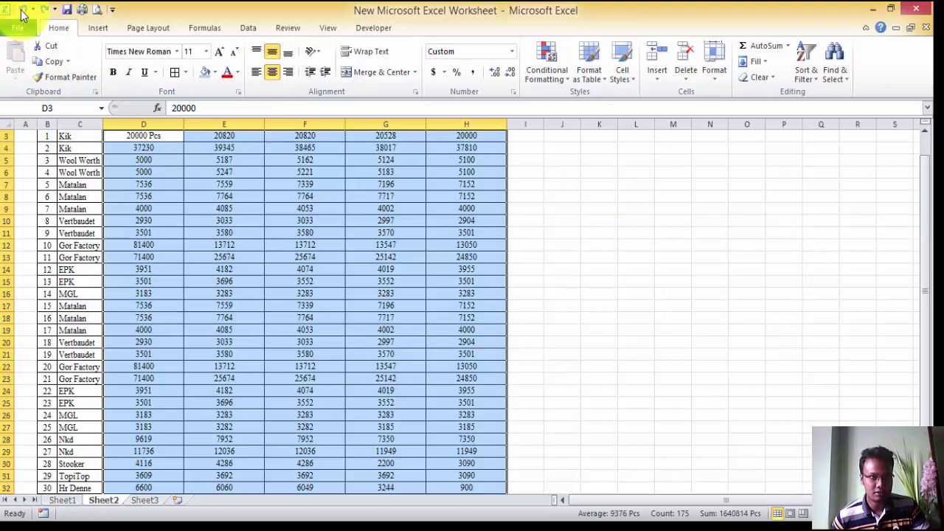
{"action": "left_click", "coordinate": [635, 294]}
Paint D3's Pcs format over the whole table with Format Painter.
{"action": "scroll", "coordinate": [620, 299], "scroll_direction": "up", "scroll_amount": 1}
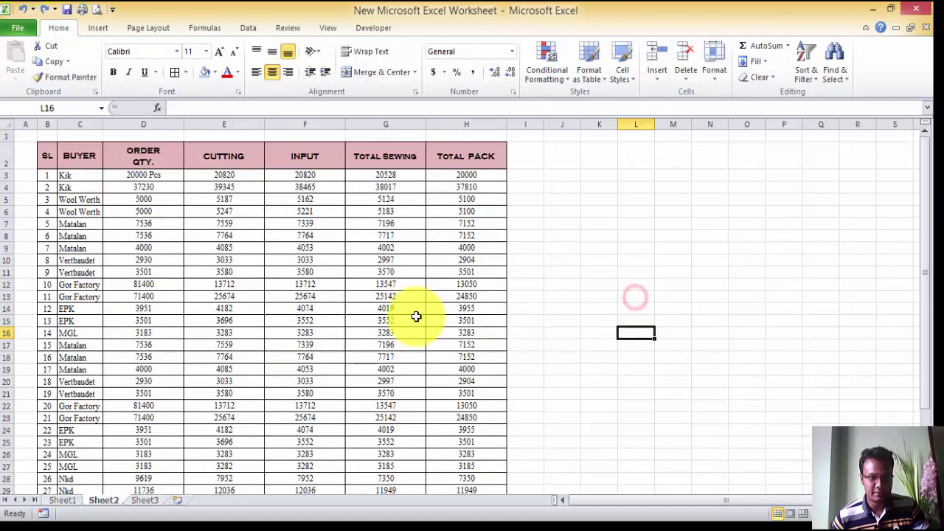
{"action": "left_click", "coordinate": [162, 179]}
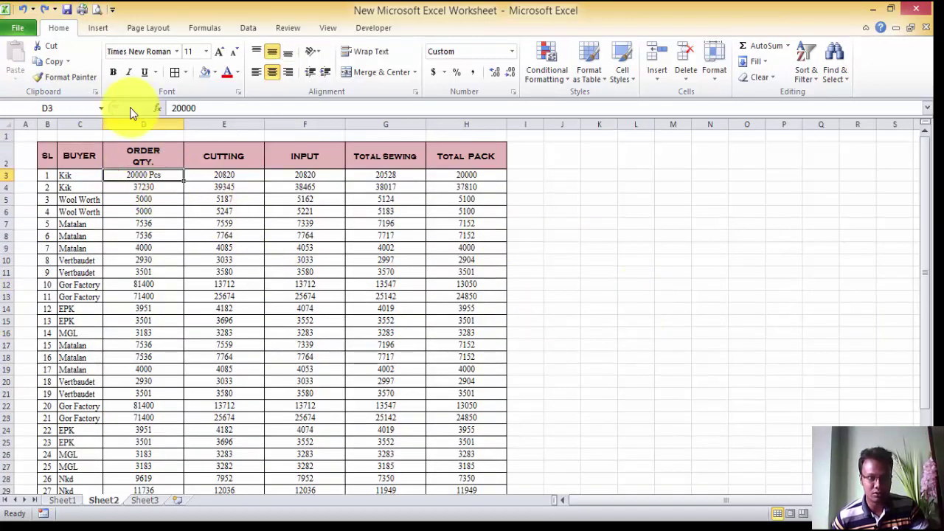
{"action": "left_click", "coordinate": [67, 78]}
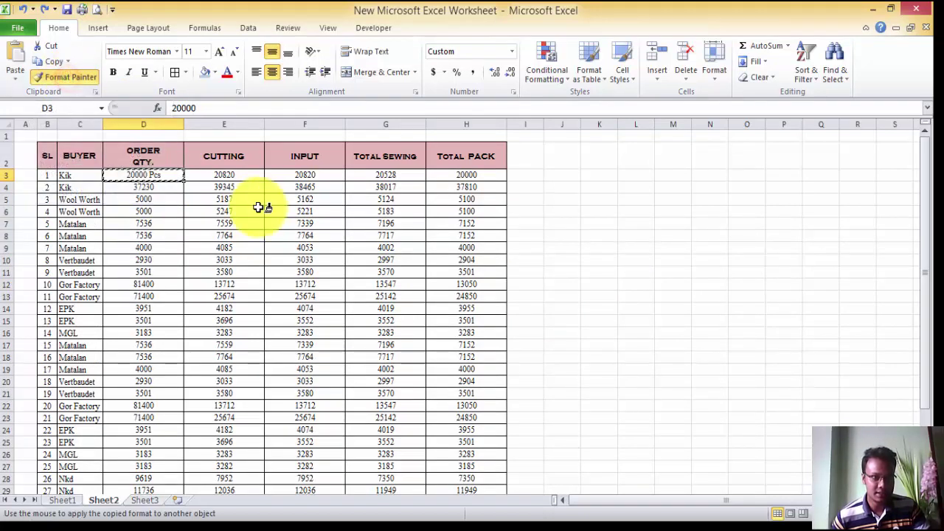
{"action": "mouse_move", "coordinate": [133, 175]}
{"action": "left_mouse_down"}
{"action": "mouse_move", "coordinate": [221, 211]}
{"action": "mouse_move", "coordinate": [472, 472]}
{"action": "mouse_move", "coordinate": [508, 484]}
{"action": "mouse_move", "coordinate": [479, 492]}
{"action": "mouse_move", "coordinate": [472, 482]}
{"action": "left_mouse_up"}
Undo the painted Pcs format, check D3 and D6, and cancel the pending copy.
{"action": "scroll", "coordinate": [453, 417], "scroll_direction": "up", "scroll_amount": 4}
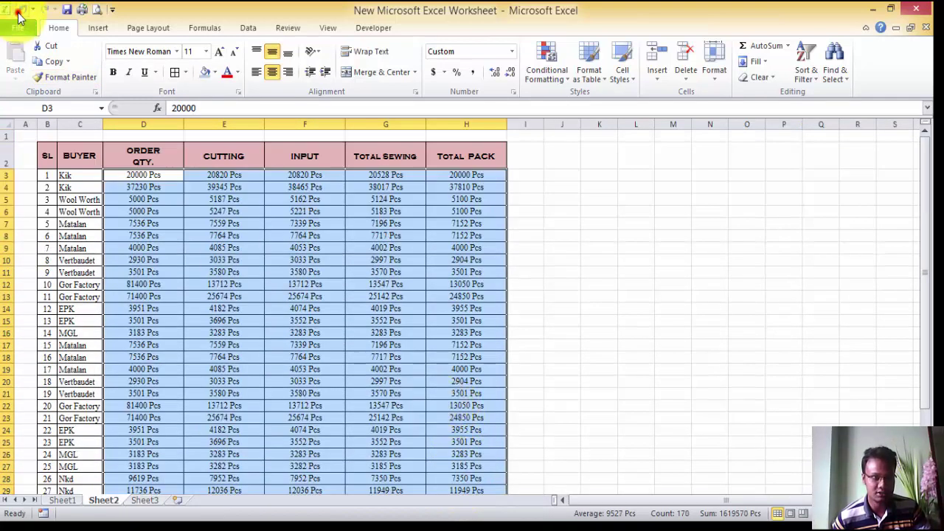
{"action": "left_click", "coordinate": [20, 10]}
{"action": "left_click", "coordinate": [163, 226]}
{"action": "left_click", "coordinate": [153, 176]}
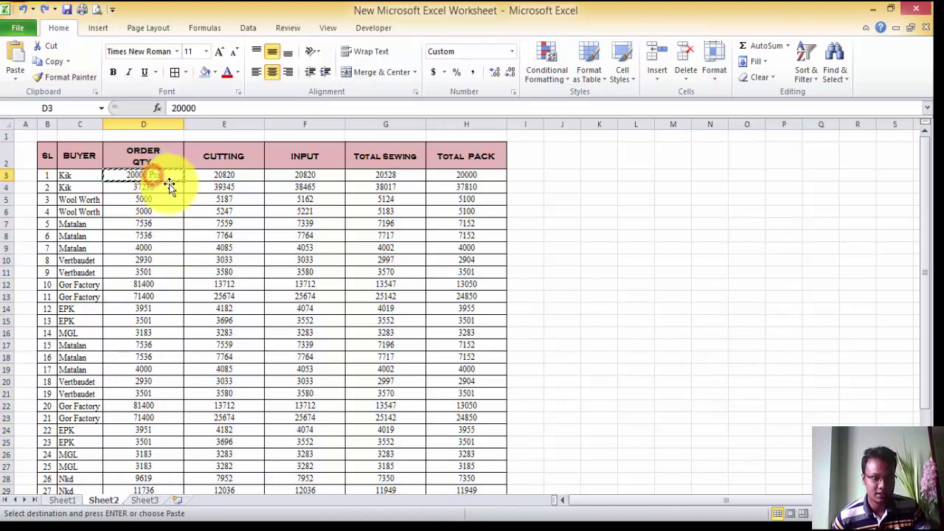
{"action": "left_click", "coordinate": [167, 211]}
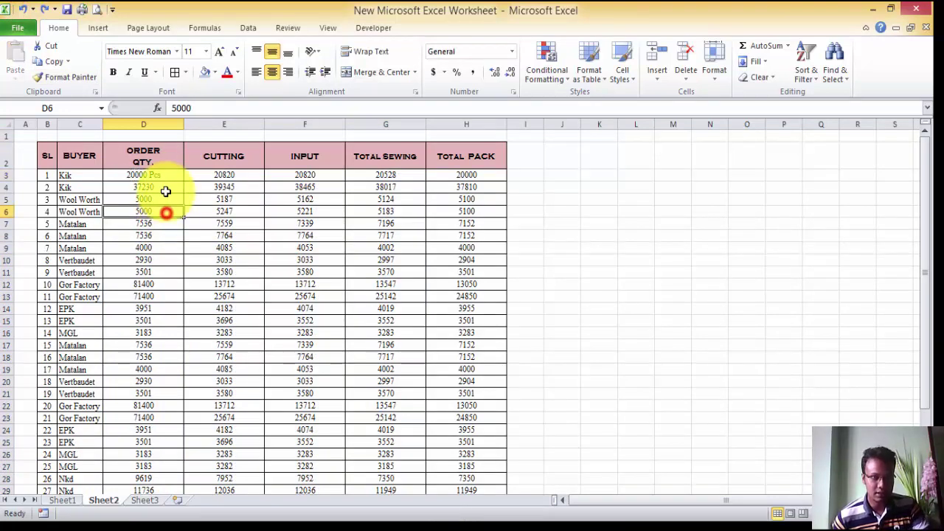
{"action": "left_click", "coordinate": [166, 178]}
{"action": "key", "text": "Escape"}
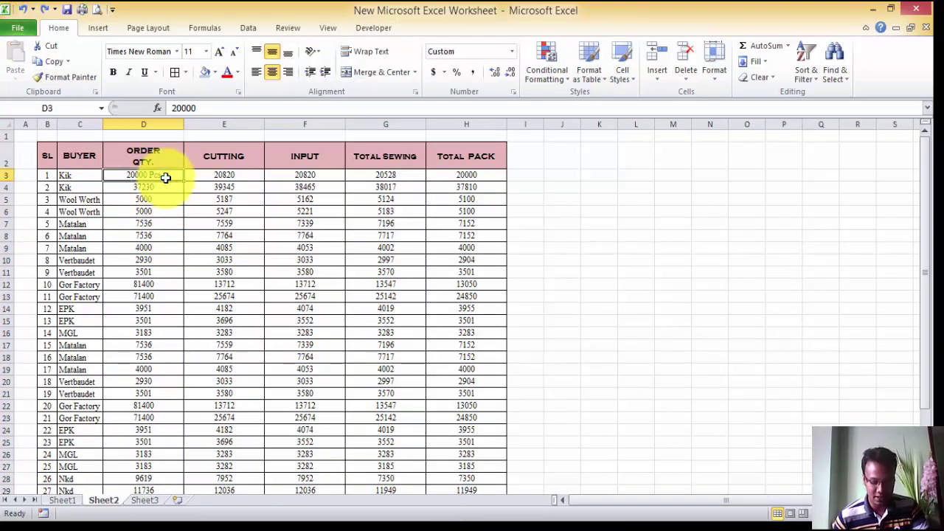
Change D3's custom format to #,##0 "KG" so it shows 20,000 KG.
{"action": "right_click", "coordinate": [165, 177]}
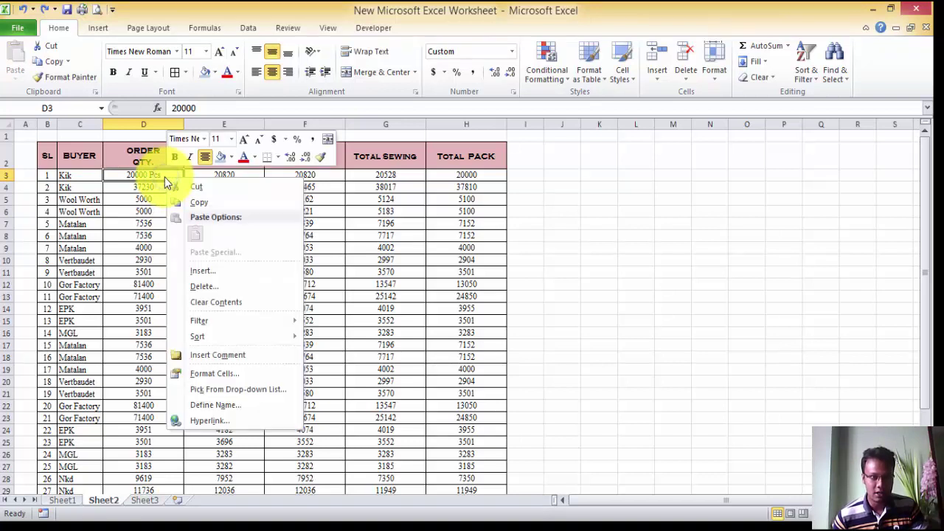
{"action": "left_click", "coordinate": [214, 374]}
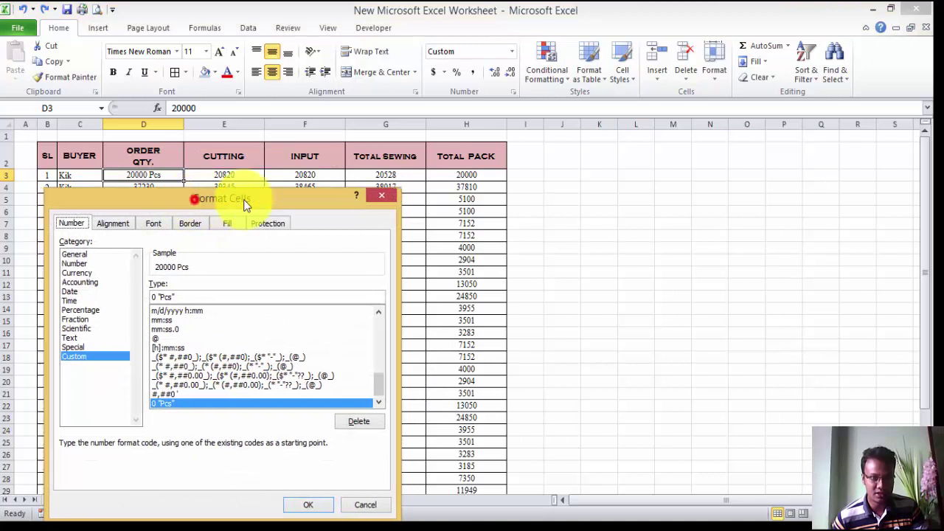
{"action": "left_click_drag", "start_coordinate": [243, 199], "coordinate": [369, 198]}
{"action": "left_click_drag", "start_coordinate": [496, 385], "coordinate": [502, 314]}
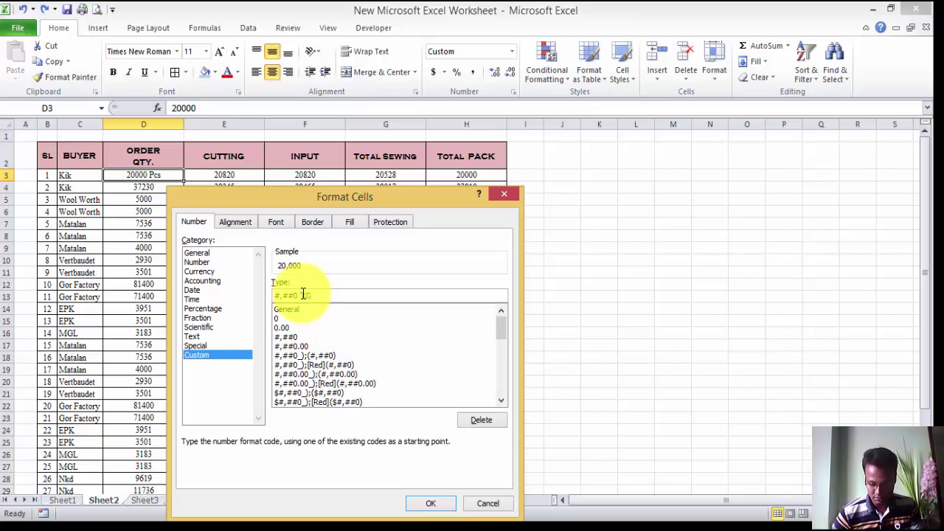
{"action": "left_click", "coordinate": [446, 505]}
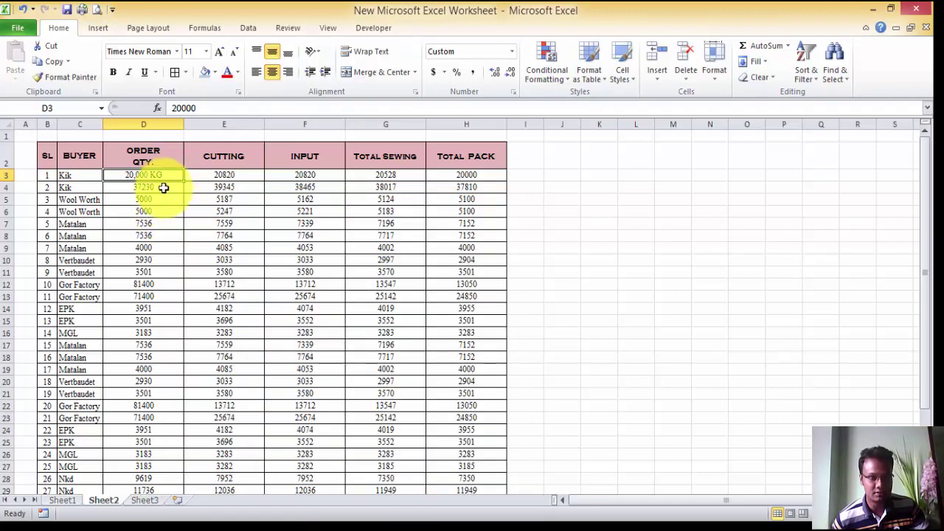
Paint D3's KG format across D3:H37 with Format Painter.
{"action": "left_click", "coordinate": [74, 77]}
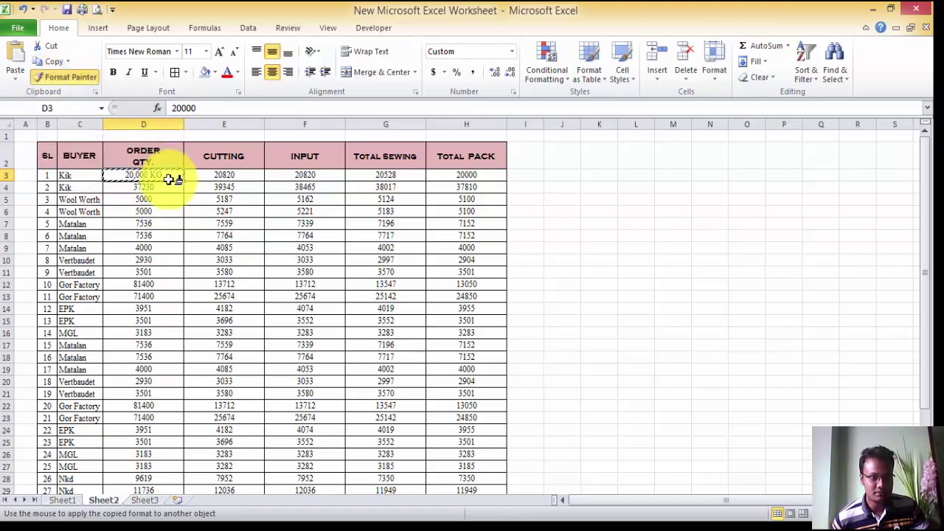
{"action": "mouse_move", "coordinate": [161, 177]}
{"action": "left_mouse_down"}
{"action": "mouse_move", "coordinate": [217, 200]}
{"action": "mouse_move", "coordinate": [479, 421]}
{"action": "mouse_move", "coordinate": [466, 510]}
{"action": "mouse_move", "coordinate": [477, 481]}
{"action": "mouse_move", "coordinate": [467, 473]}
{"action": "left_mouse_up"}
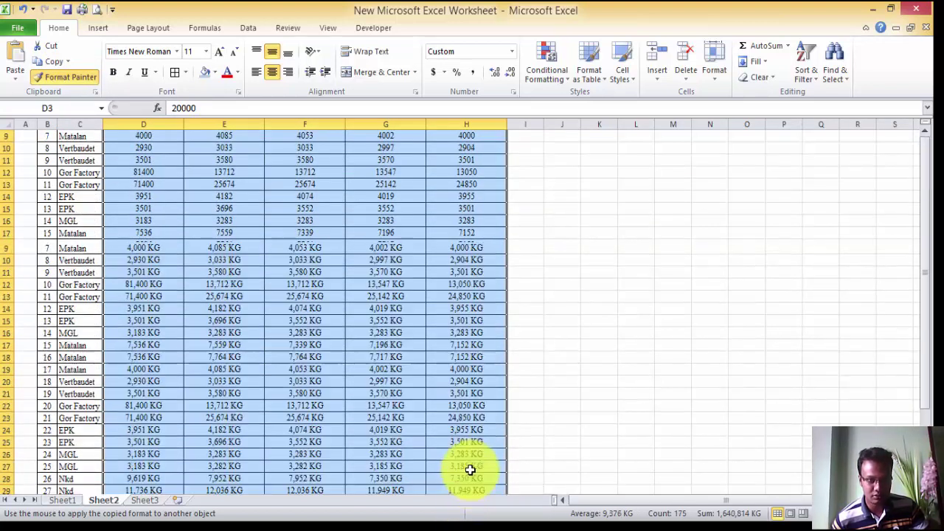
{"action": "scroll", "coordinate": [449, 356], "scroll_direction": "up", "scroll_amount": 3}
{"action": "scroll", "coordinate": [449, 356], "scroll_direction": "down", "scroll_amount": 7}
{"action": "scroll", "coordinate": [449, 355], "scroll_direction": "up", "scroll_amount": 7}
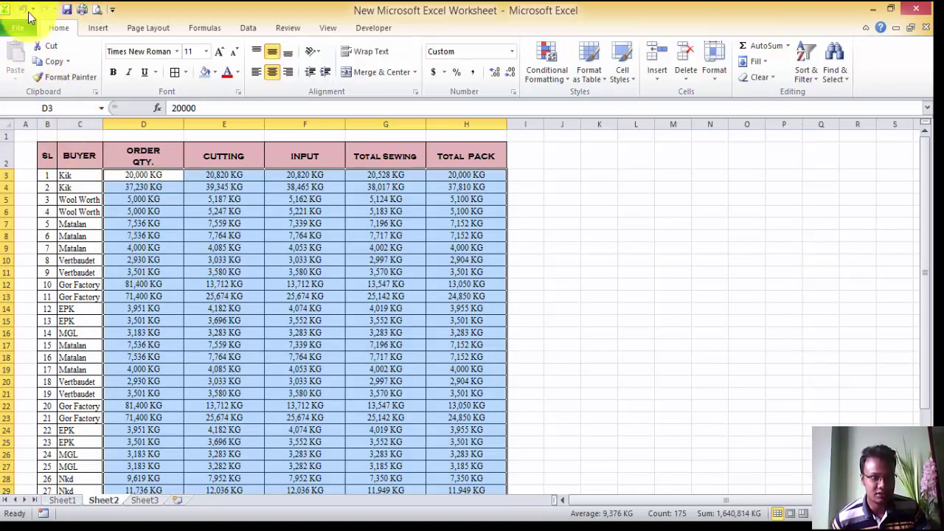
Undo the painted KG format, the KG format on D3, and one earlier change.
{"action": "left_click", "coordinate": [26, 11]}
{"action": "left_click", "coordinate": [25, 11]}
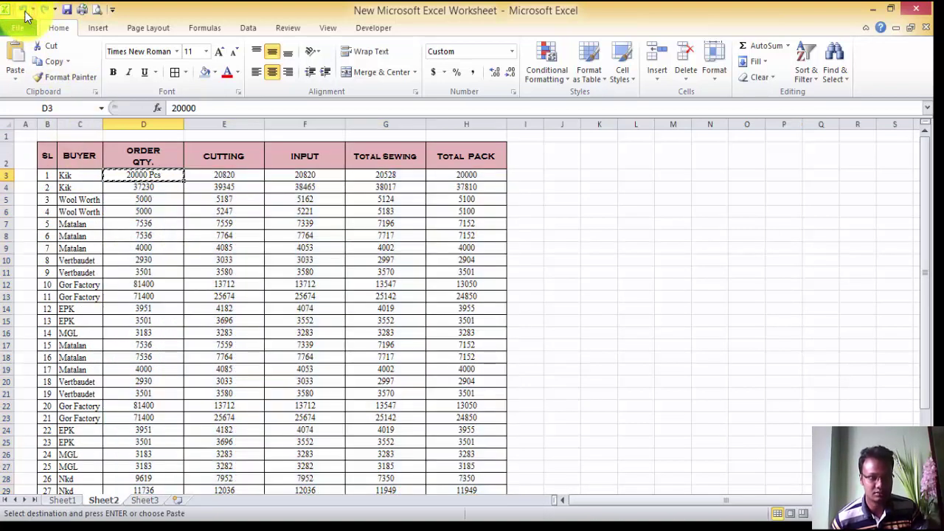
{"action": "left_click", "coordinate": [24, 12]}
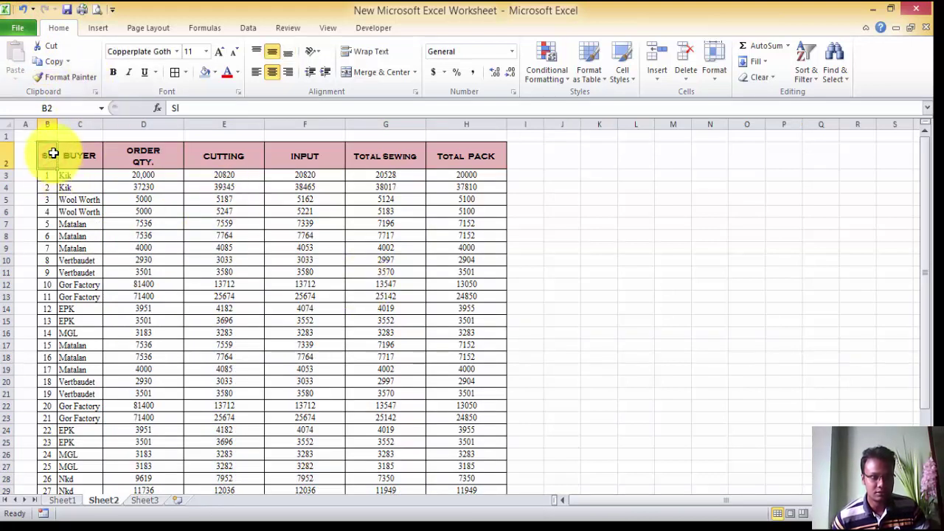
Paint the B2:H38 table formatting onto columns K2:Q with Format Painter.
{"action": "left_click_drag", "start_coordinate": [53, 153], "coordinate": [475, 484]}
{"action": "scroll", "coordinate": [574, 377], "scroll_direction": "up", "scroll_amount": 3}
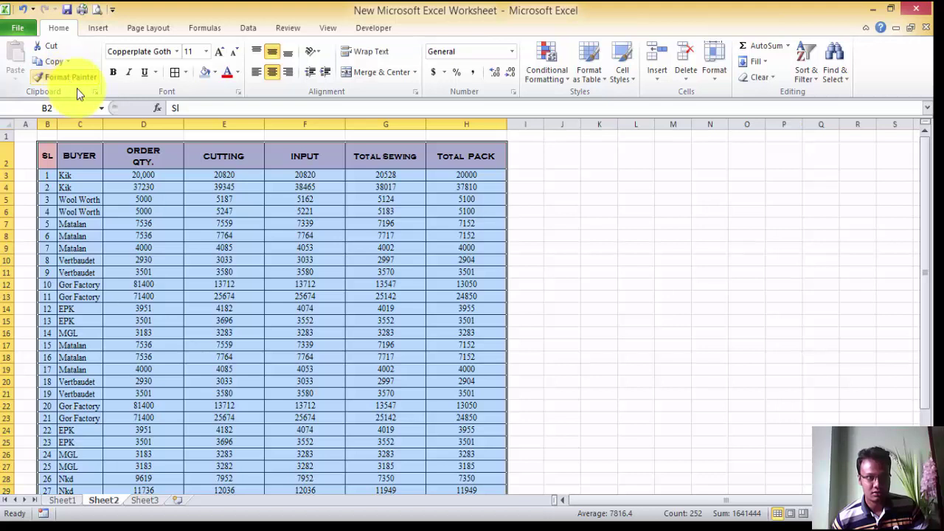
{"action": "scroll", "coordinate": [244, 319], "scroll_direction": "down", "scroll_amount": 6}
{"action": "scroll", "coordinate": [244, 319], "scroll_direction": "up", "scroll_amount": 6}
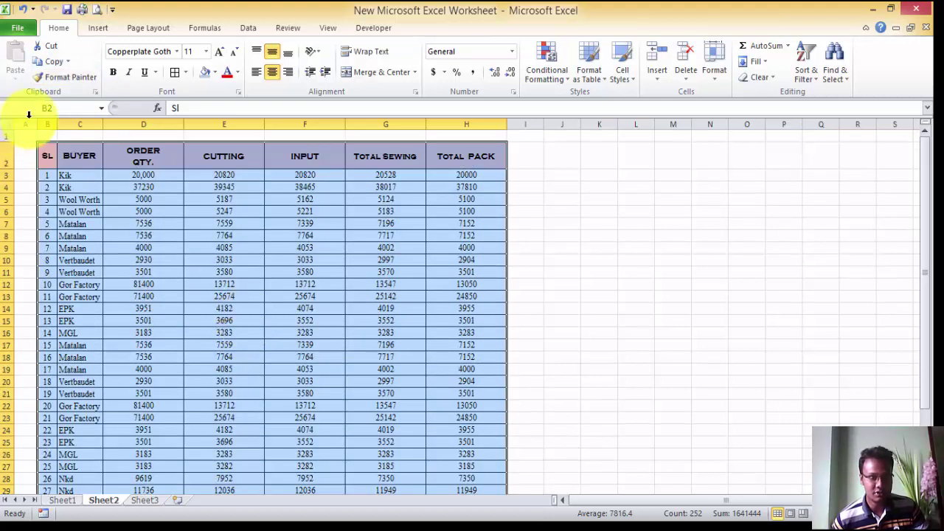
{"action": "left_click", "coordinate": [69, 77]}
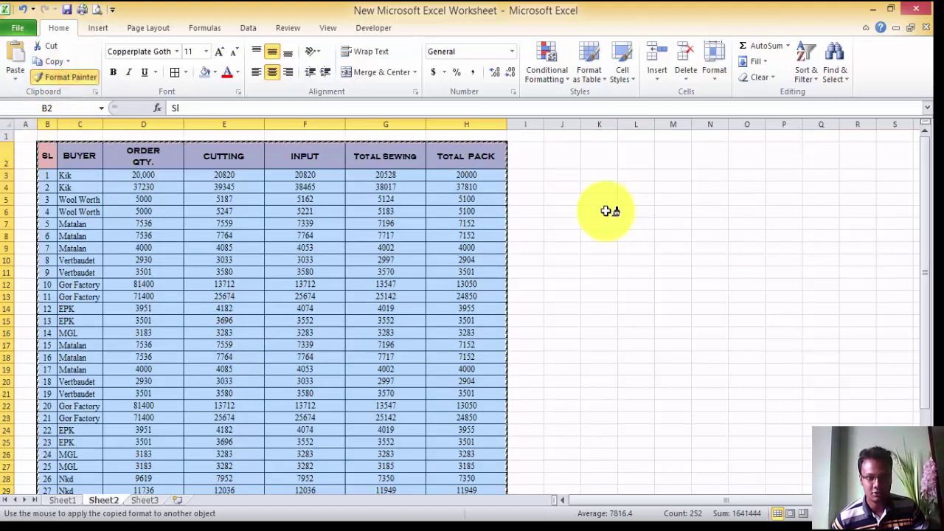
{"action": "left_click", "coordinate": [590, 162]}
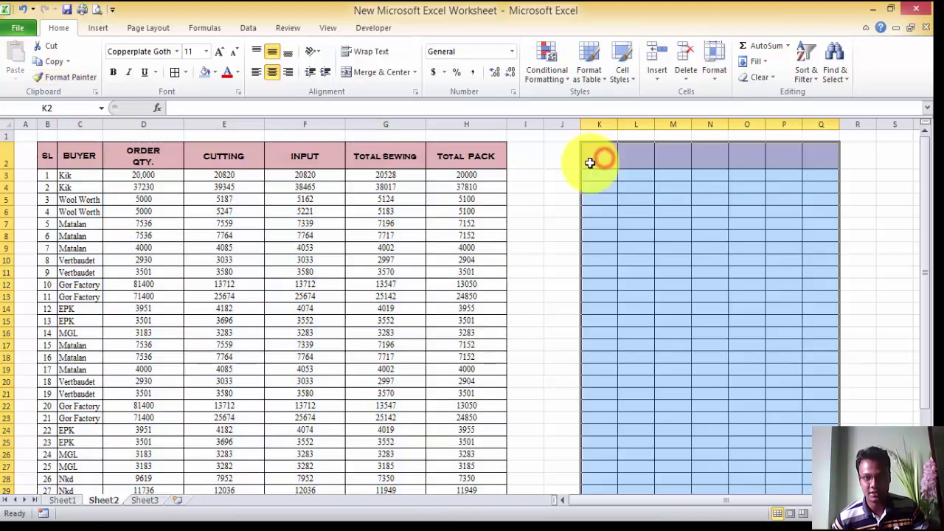
Paint the table format onto B41:H60, then undo it and the K:Q formatting.
{"action": "scroll", "coordinate": [561, 303], "scroll_direction": "down", "scroll_amount": 7}
{"action": "scroll", "coordinate": [558, 305], "scroll_direction": "up", "scroll_amount": 7}
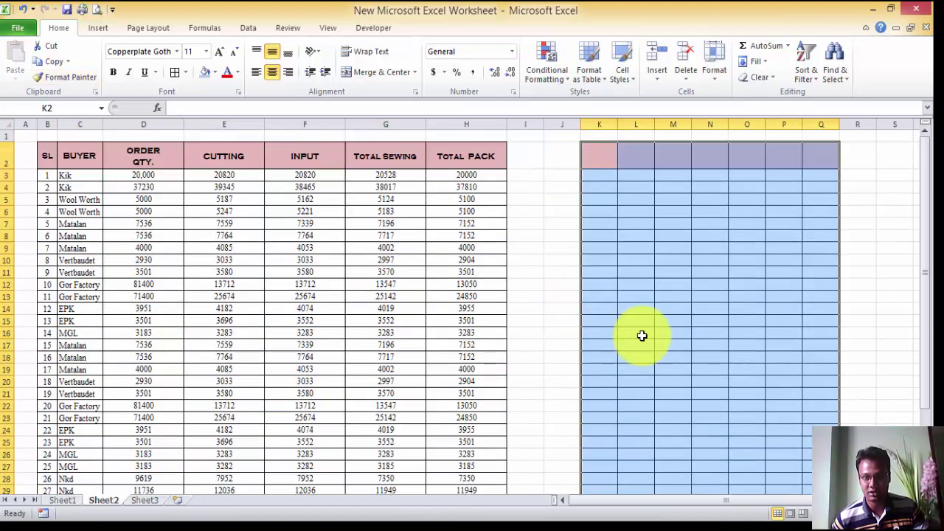
{"action": "left_click", "coordinate": [59, 77]}
{"action": "scroll", "coordinate": [427, 303], "scroll_direction": "down", "scroll_amount": 10}
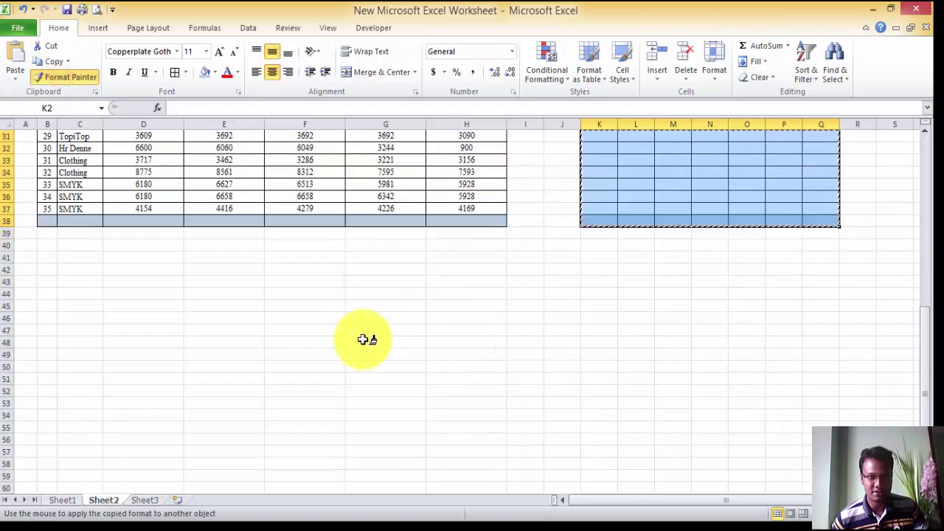
{"action": "left_click", "coordinate": [45, 259]}
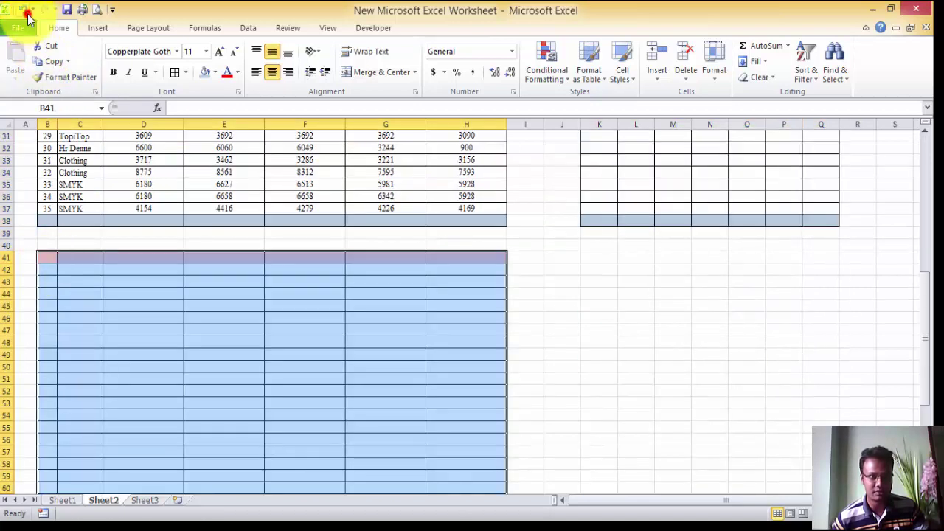
{"action": "left_click", "coordinate": [25, 10]}
{"action": "left_click", "coordinate": [24, 10]}
Trial-select columns H through S and header cells I2 to Q2 beside the table.
{"action": "left_click", "coordinate": [635, 175]}
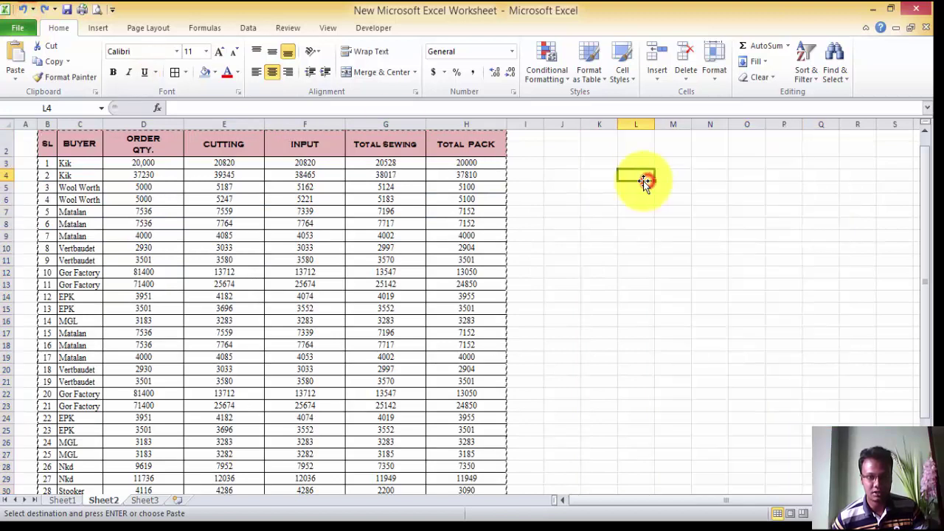
{"action": "scroll", "coordinate": [643, 181], "scroll_direction": "up", "scroll_amount": 1}
{"action": "left_click", "coordinate": [559, 285]}
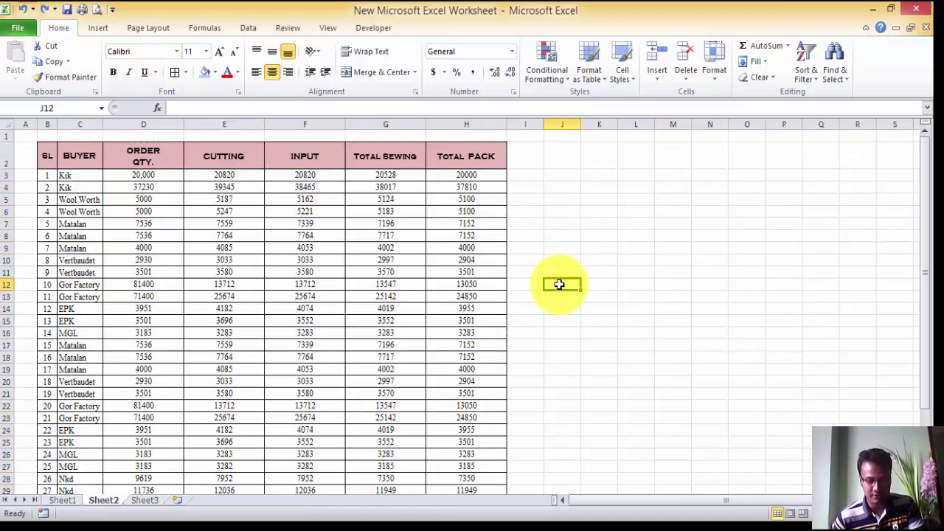
{"action": "left_click", "coordinate": [636, 248]}
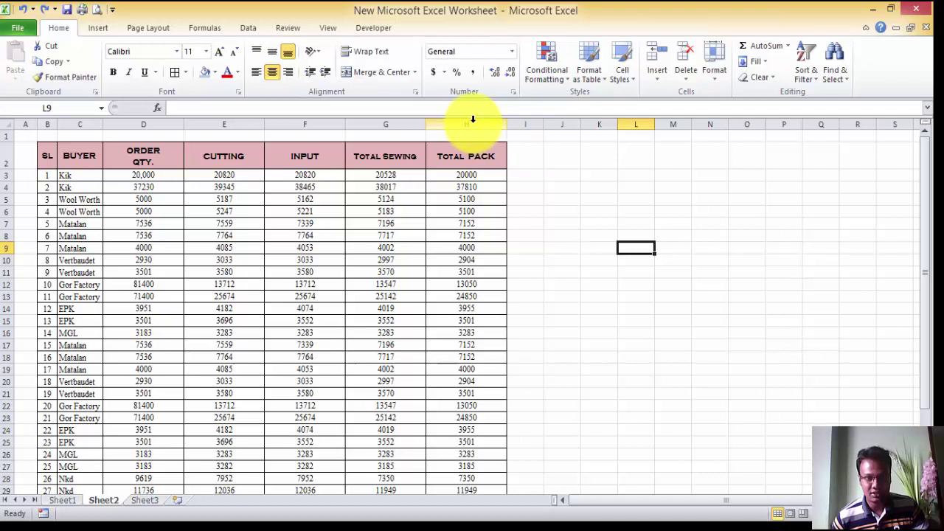
{"action": "left_click_drag", "start_coordinate": [482, 120], "coordinate": [921, 130]}
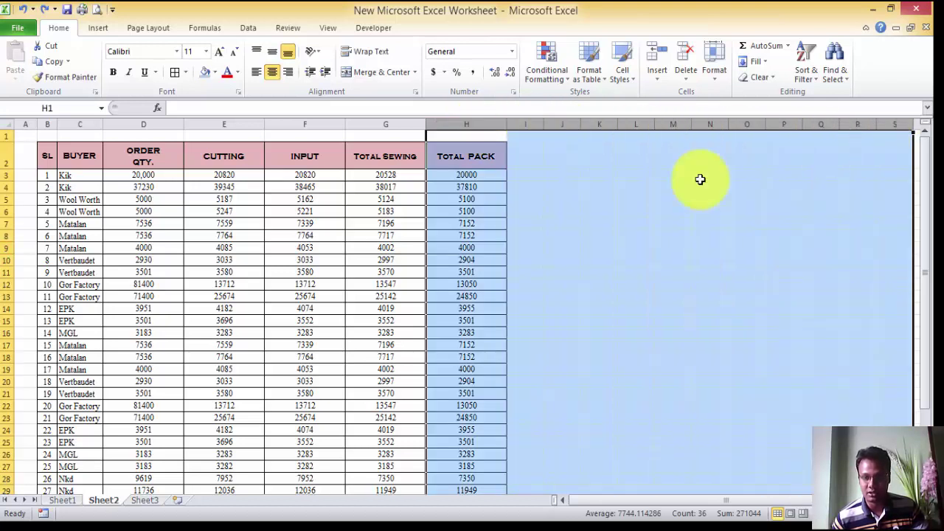
{"action": "left_click", "coordinate": [460, 161]}
{"action": "left_click_drag", "start_coordinate": [531, 156], "coordinate": [826, 156]}
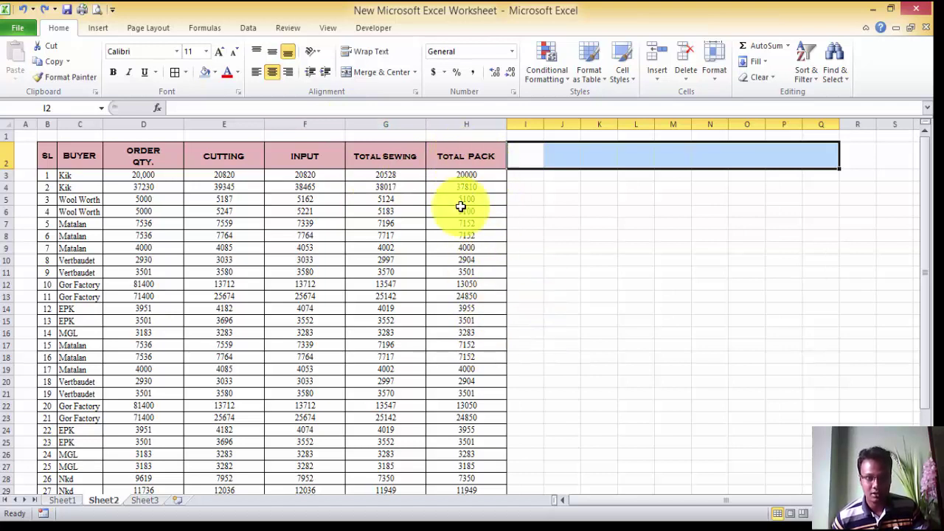
{"action": "left_click", "coordinate": [569, 230]}
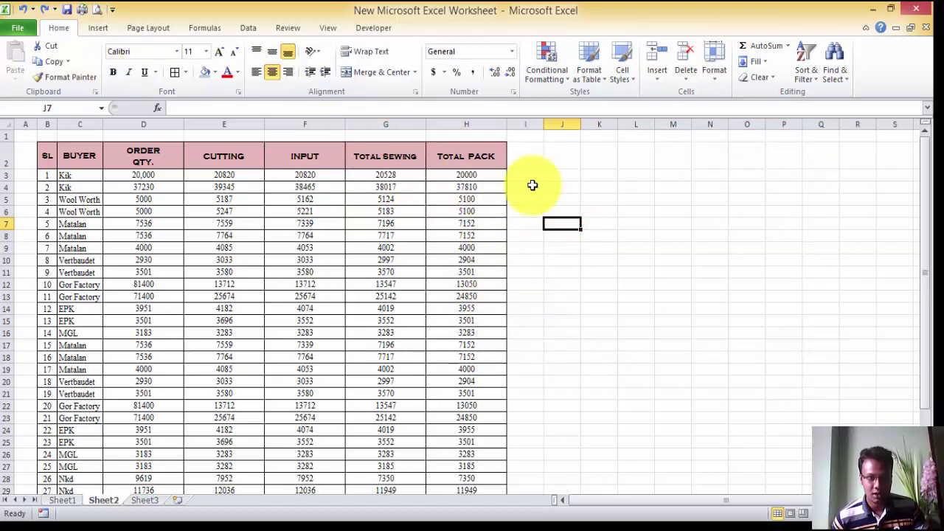
Copy the Total PACK column's pink header and borders onto columns I through V with Format Painter.
{"action": "left_click", "coordinate": [470, 122]}
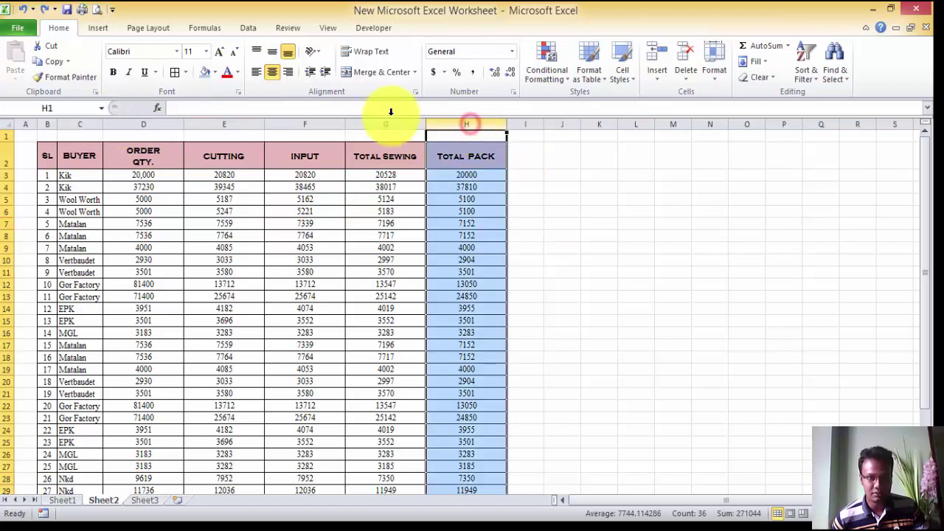
{"action": "left_click", "coordinate": [65, 82]}
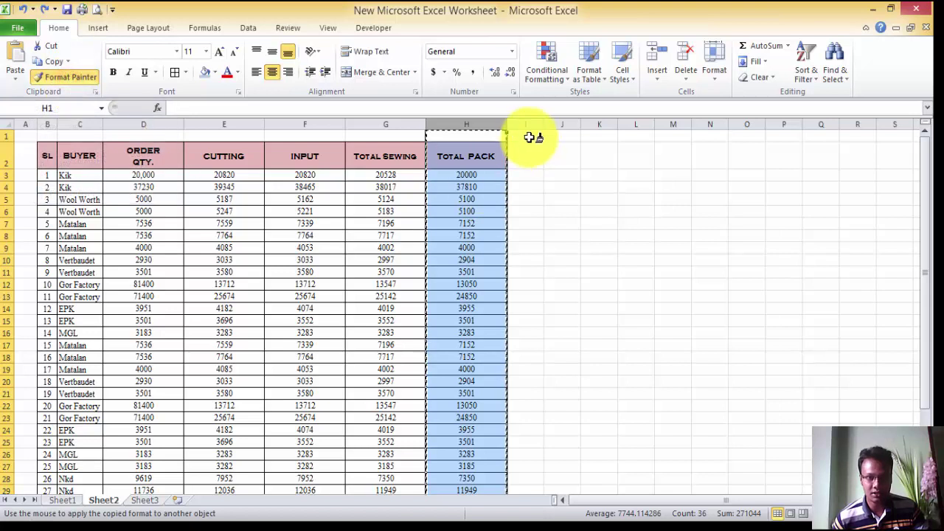
{"action": "mouse_move", "coordinate": [527, 126]}
{"action": "left_mouse_down"}
{"action": "mouse_move", "coordinate": [728, 137]}
{"action": "mouse_move", "coordinate": [919, 120]}
{"action": "mouse_move", "coordinate": [889, 135]}
{"action": "left_mouse_up"}
{"action": "left_click_drag", "start_coordinate": [689, 505], "coordinate": [285, 464]}
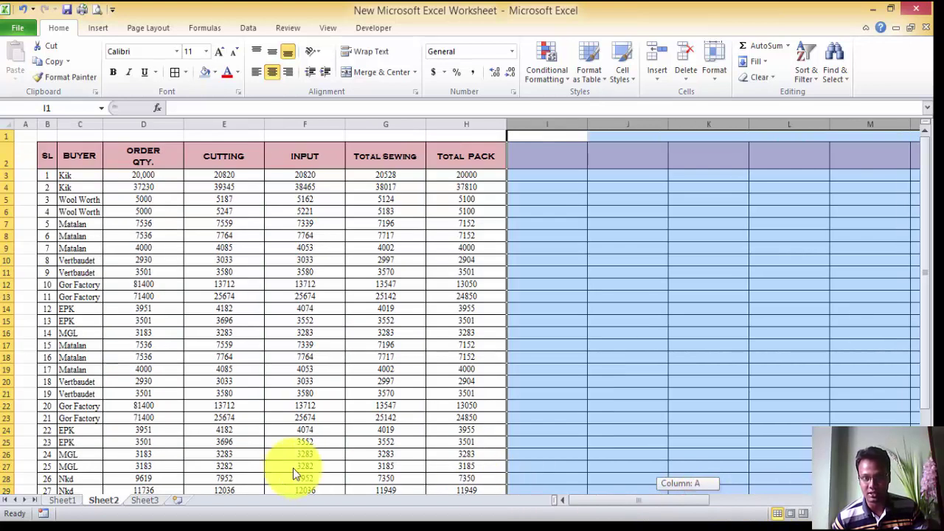
{"action": "scroll", "coordinate": [484, 361], "scroll_direction": "down", "scroll_amount": 8}
{"action": "scroll", "coordinate": [481, 379], "scroll_direction": "up", "scroll_amount": 8}
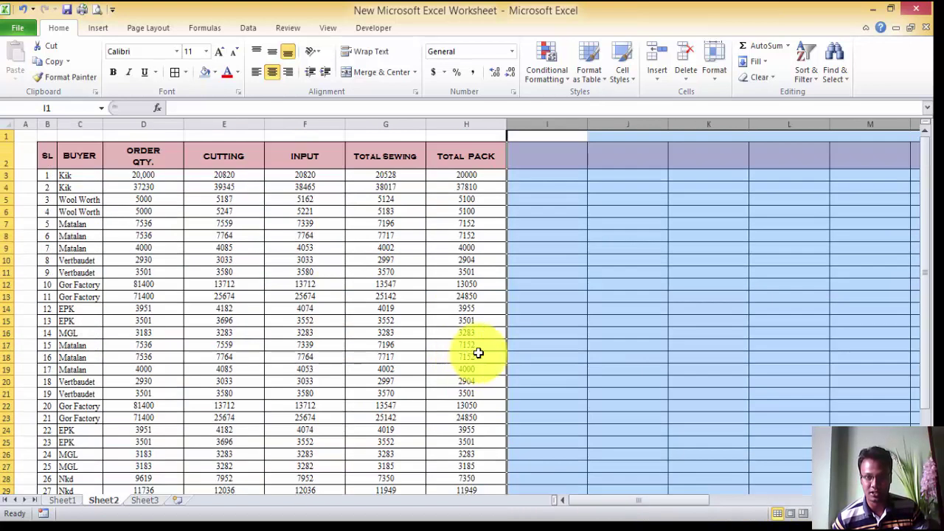
{"action": "left_click", "coordinate": [547, 308]}
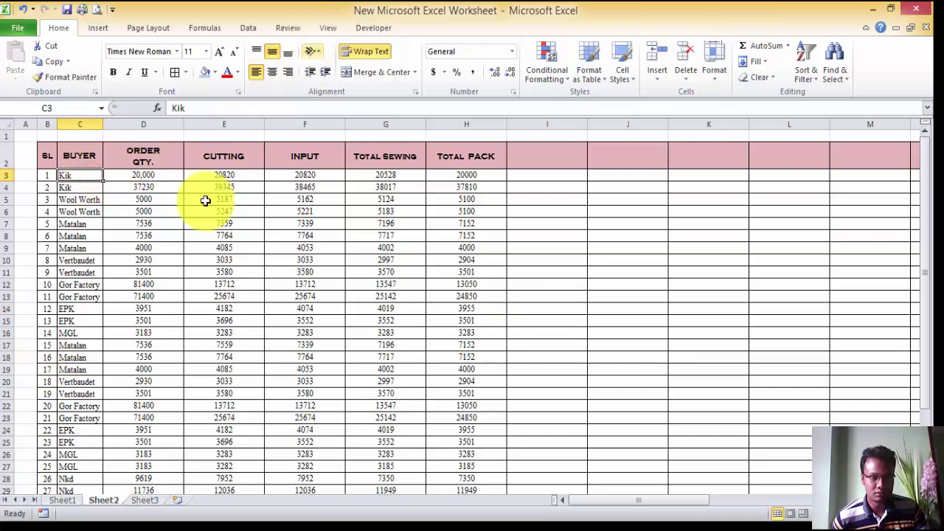
Freeze panes at cell C3 from the View ribbon.
{"action": "scroll", "coordinate": [337, 305], "scroll_direction": "down", "scroll_amount": 5}
{"action": "scroll", "coordinate": [336, 308], "scroll_direction": "up", "scroll_amount": 5}
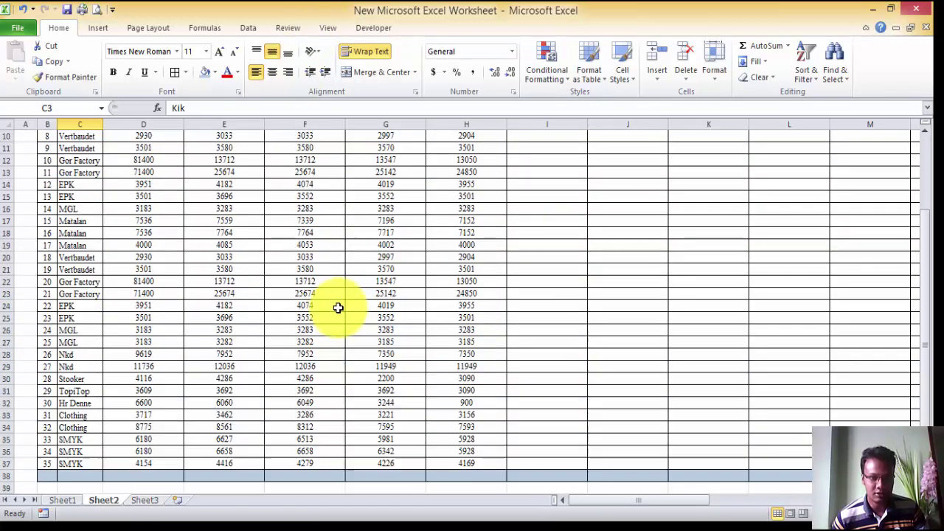
{"action": "scroll", "coordinate": [221, 331], "scroll_direction": "down", "scroll_amount": 5}
{"action": "scroll", "coordinate": [219, 335], "scroll_direction": "up", "scroll_amount": 5}
{"action": "scroll", "coordinate": [246, 261], "scroll_direction": "down", "scroll_amount": 5}
{"action": "scroll", "coordinate": [244, 261], "scroll_direction": "up", "scroll_amount": 5}
{"action": "left_click", "coordinate": [193, 246]}
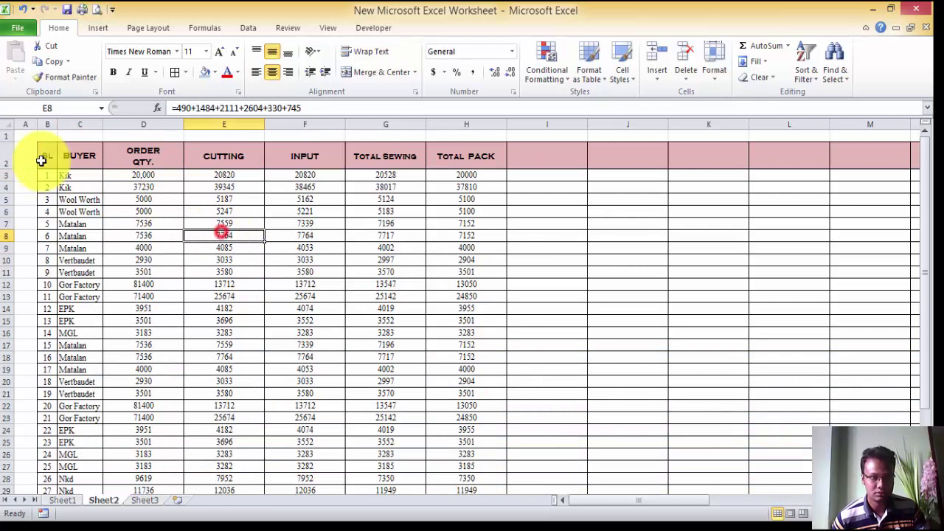
{"action": "left_click", "coordinate": [80, 175]}
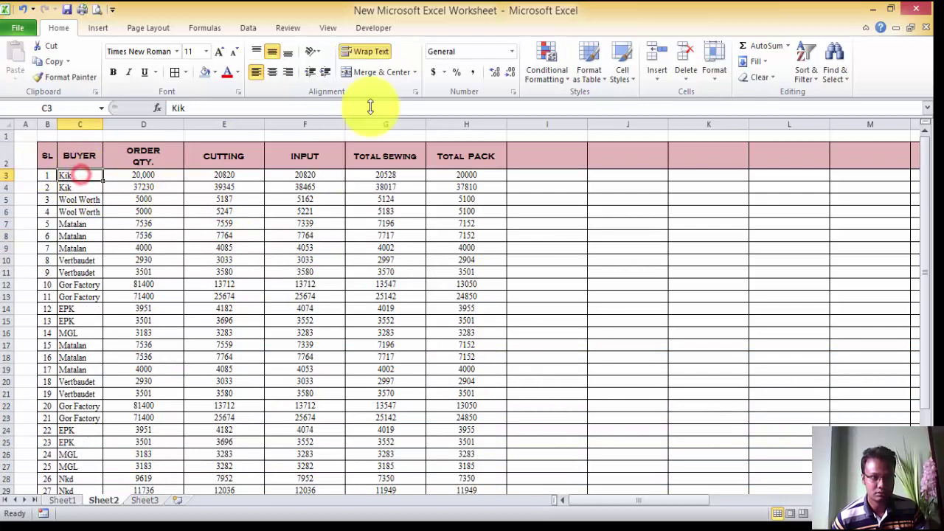
{"action": "left_click", "coordinate": [325, 30]}
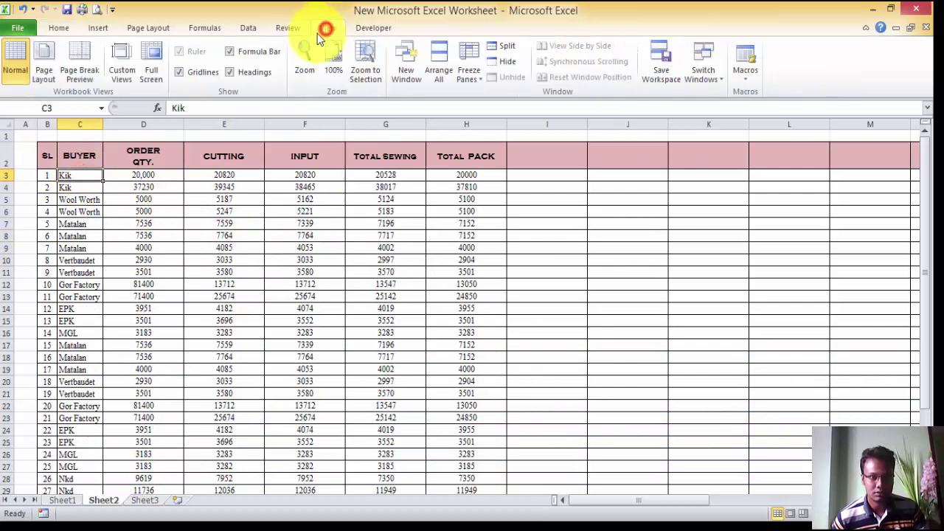
{"action": "left_click", "coordinate": [466, 60]}
{"action": "left_click", "coordinate": [524, 103]}
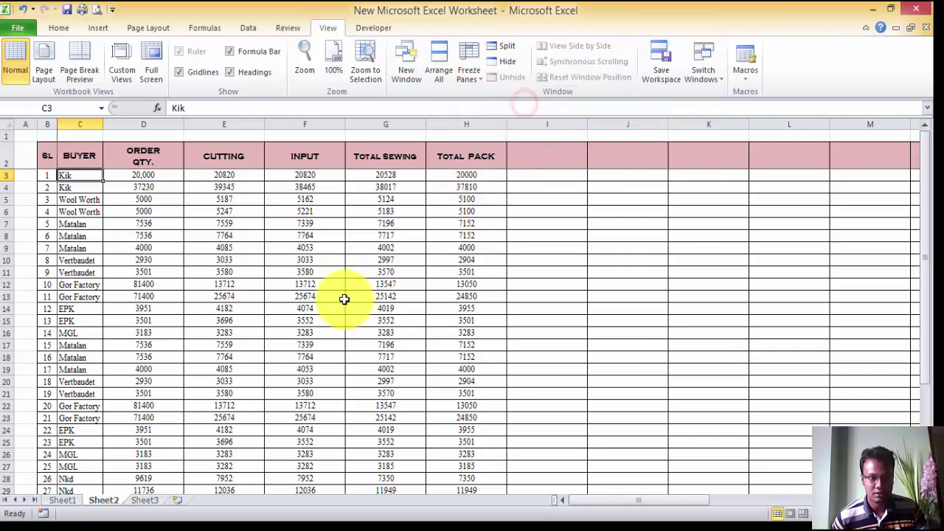
Check the frozen area by selecting header row 2, the SL column and the Buyer column.
{"action": "scroll", "coordinate": [342, 296], "scroll_direction": "down", "scroll_amount": 8}
{"action": "scroll", "coordinate": [334, 287], "scroll_direction": "up", "scroll_amount": 6}
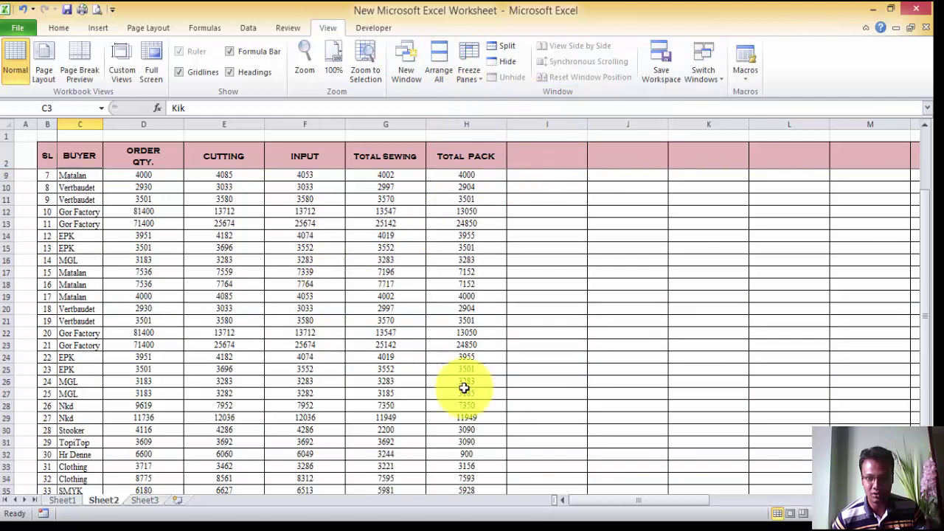
{"action": "left_click", "coordinate": [4, 151]}
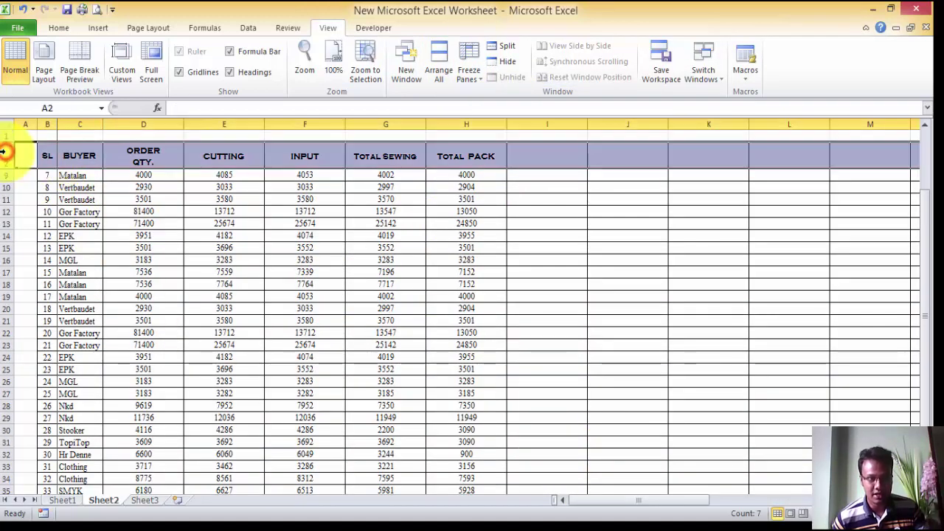
{"action": "left_click", "coordinate": [47, 118]}
{"action": "scroll", "coordinate": [143, 288], "scroll_direction": "down", "scroll_amount": 7}
{"action": "scroll", "coordinate": [143, 288], "scroll_direction": "up", "scroll_amount": 9}
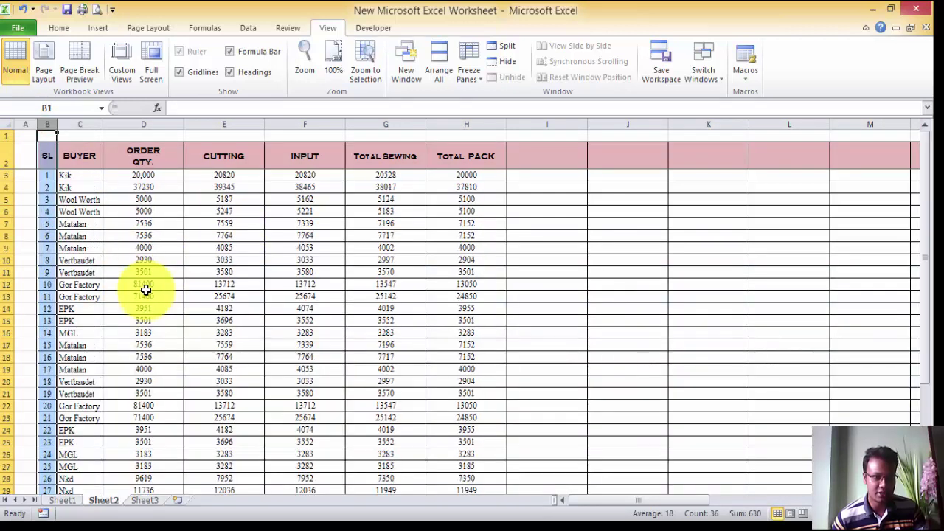
{"action": "left_click_drag", "start_coordinate": [579, 506], "coordinate": [526, 440]}
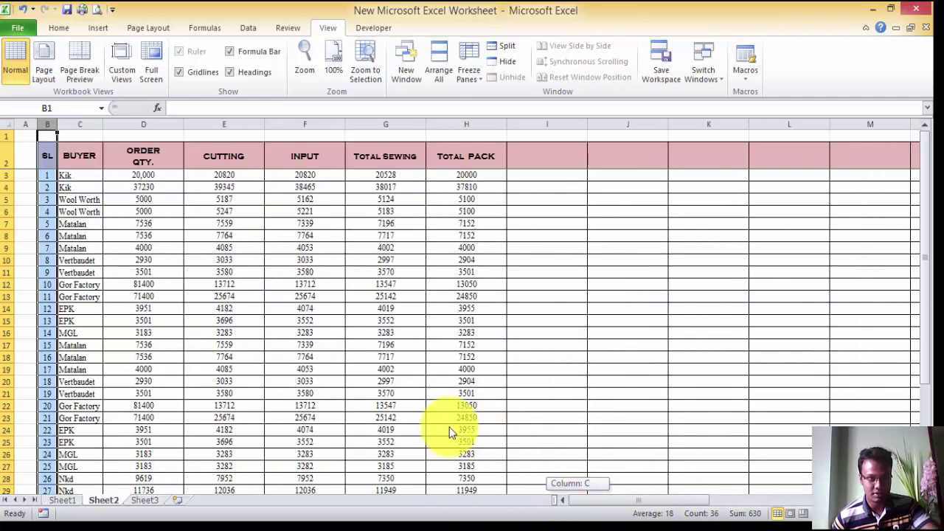
{"action": "left_click_drag", "start_coordinate": [452, 431], "coordinate": [12, 158]}
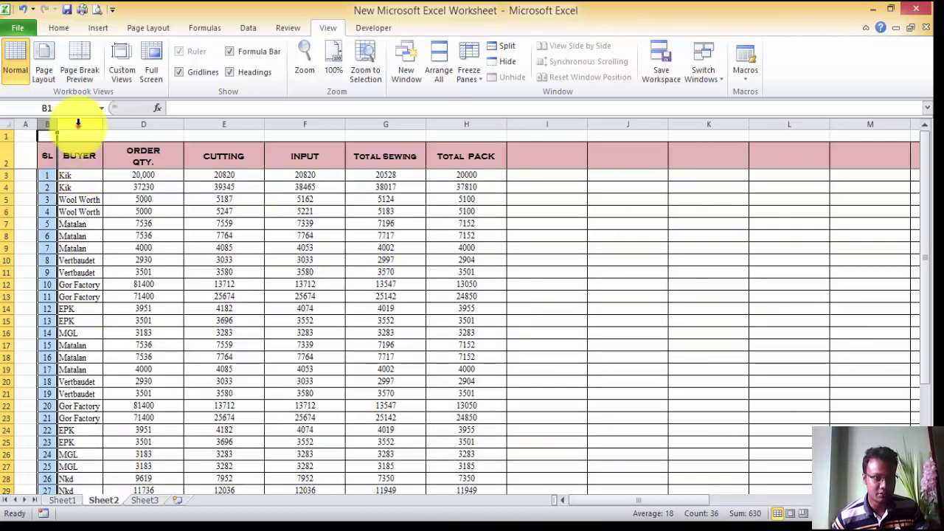
{"action": "left_click", "coordinate": [78, 122]}
Unfreeze the C3 freeze and refreeze panes at D3, fixing rows 1–2 and columns A–C.
{"action": "left_click", "coordinate": [122, 177]}
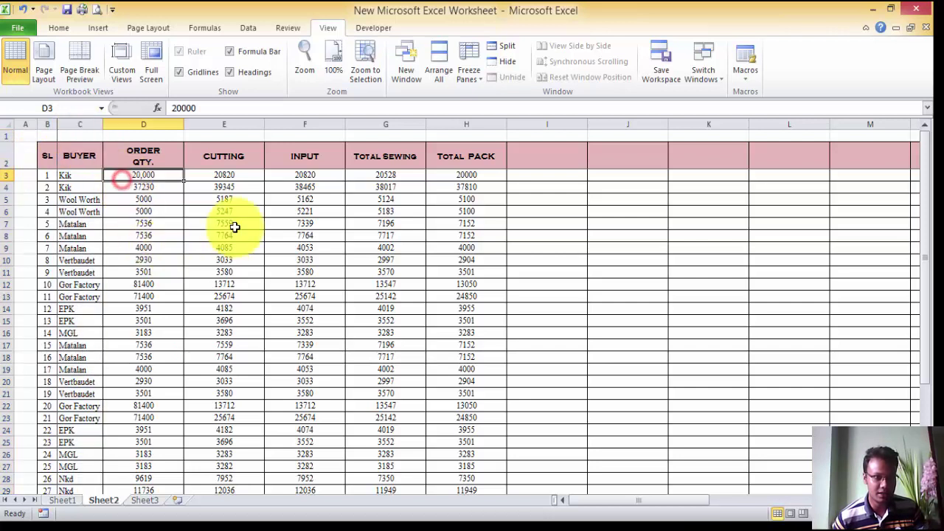
{"action": "left_click", "coordinate": [466, 59]}
{"action": "left_click", "coordinate": [502, 103]}
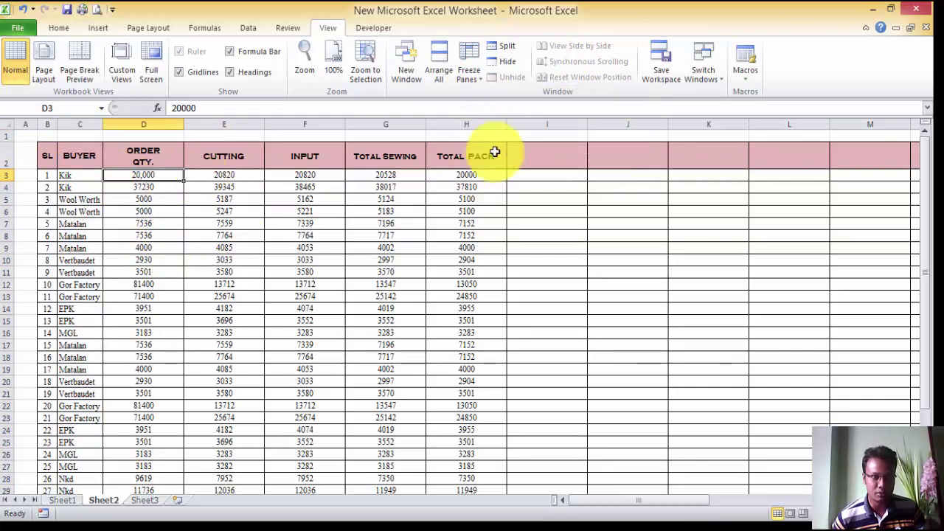
{"action": "left_click", "coordinate": [463, 74]}
{"action": "left_click", "coordinate": [500, 99]}
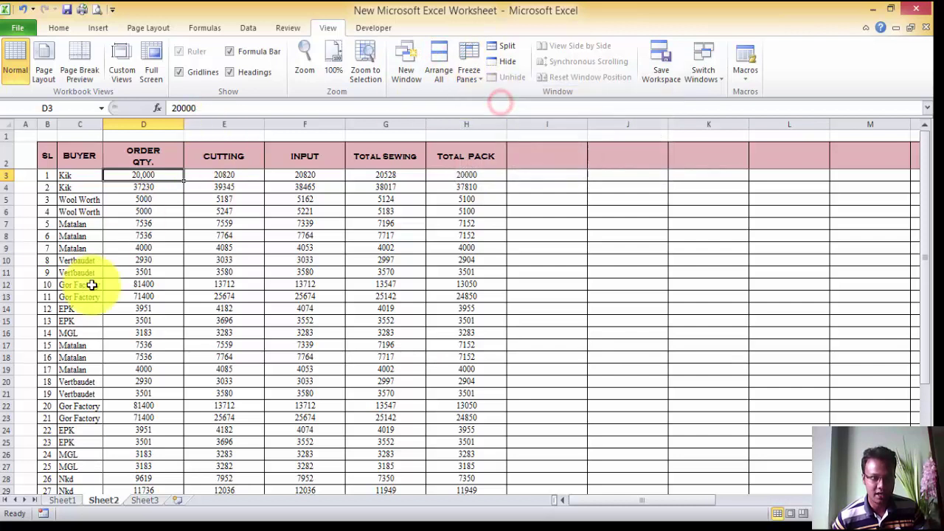
Scroll the sheet to confirm the header rows and SL and Buyer columns stay fixed.
{"action": "left_click_drag", "start_coordinate": [633, 506], "coordinate": [509, 472]}
{"action": "scroll", "coordinate": [380, 305], "scroll_direction": "down", "scroll_amount": 1}
{"action": "scroll", "coordinate": [379, 306], "scroll_direction": "down", "scroll_amount": 5}
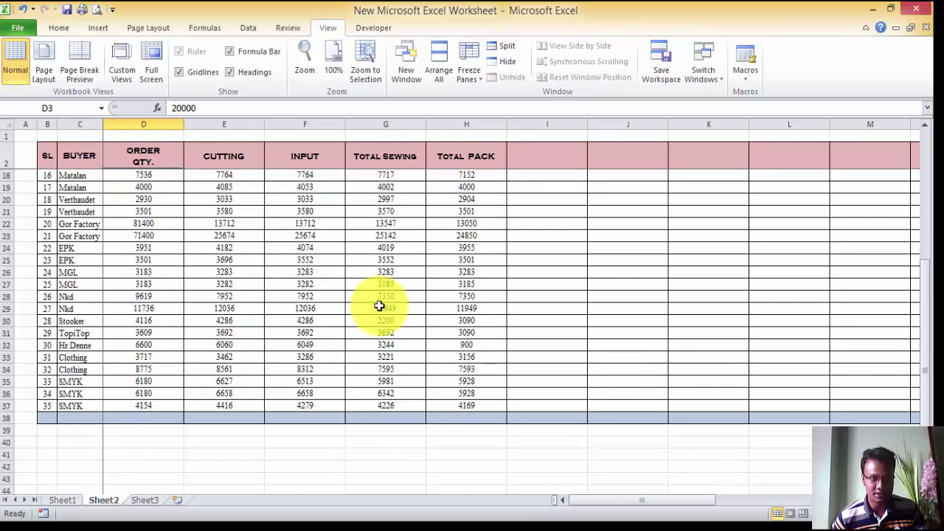
{"action": "left_click", "coordinate": [10, 152]}
{"action": "scroll", "coordinate": [255, 257], "scroll_direction": "down", "scroll_amount": 2}
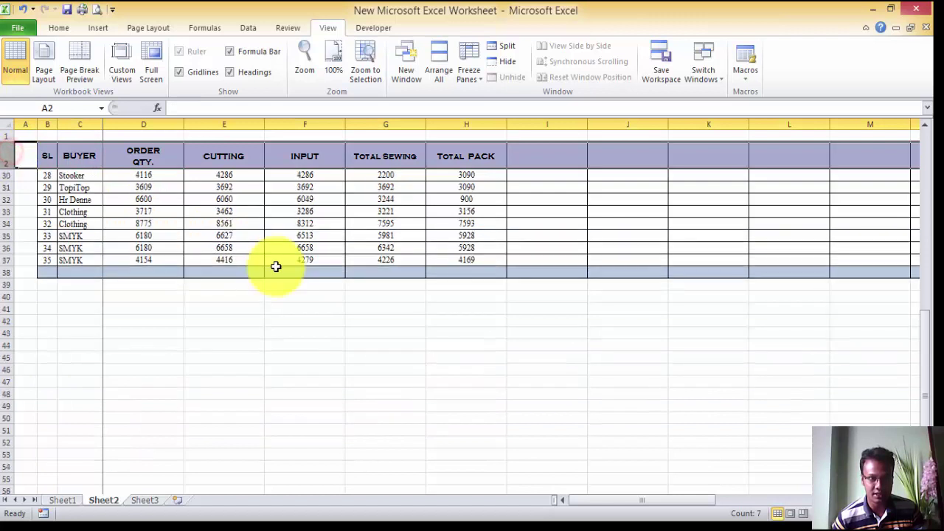
{"action": "scroll", "coordinate": [274, 256], "scroll_direction": "up", "scroll_amount": 8}
{"action": "scroll", "coordinate": [269, 255], "scroll_direction": "down", "scroll_amount": 7}
{"action": "scroll", "coordinate": [270, 286], "scroll_direction": "up", "scroll_amount": 7}
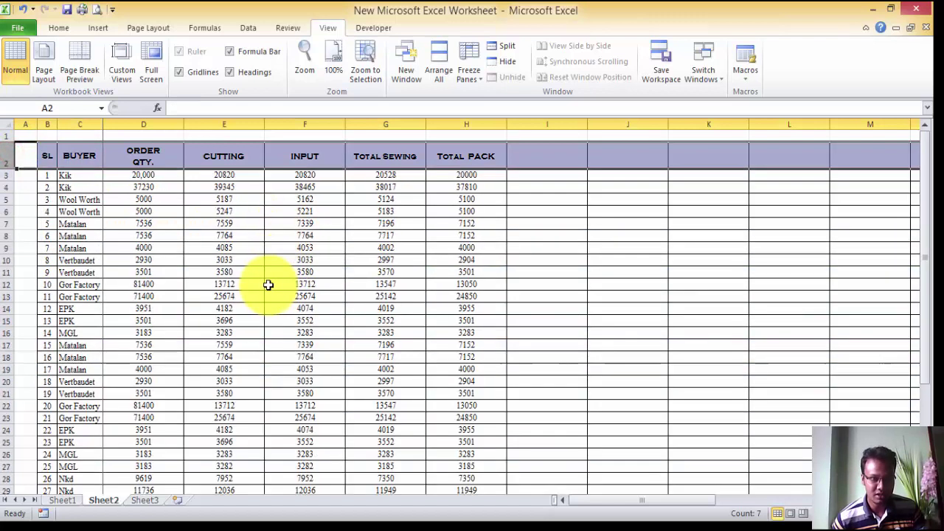
{"action": "left_click", "coordinate": [116, 174]}
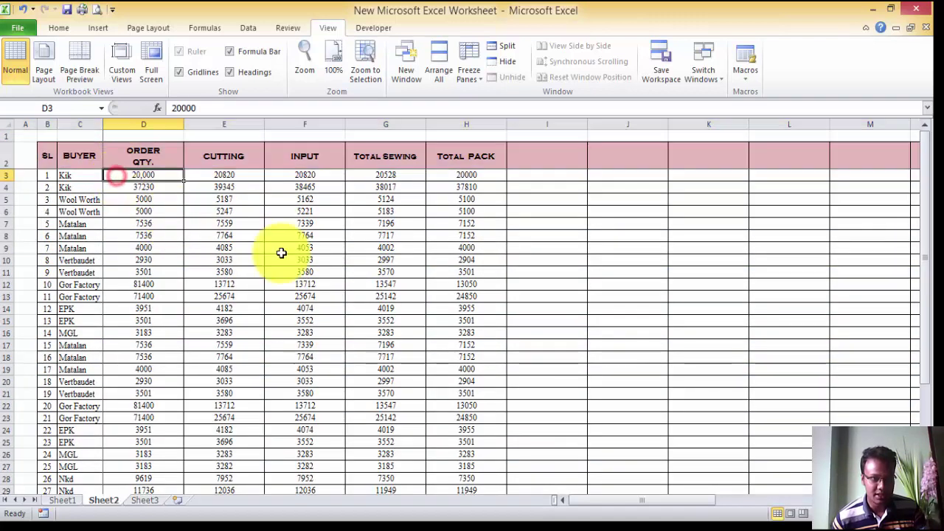
Unfreeze the panes and inspect cells F13, D3, D4 and C3 of the buyer table.
{"action": "left_click", "coordinate": [467, 66]}
{"action": "left_click", "coordinate": [506, 102]}
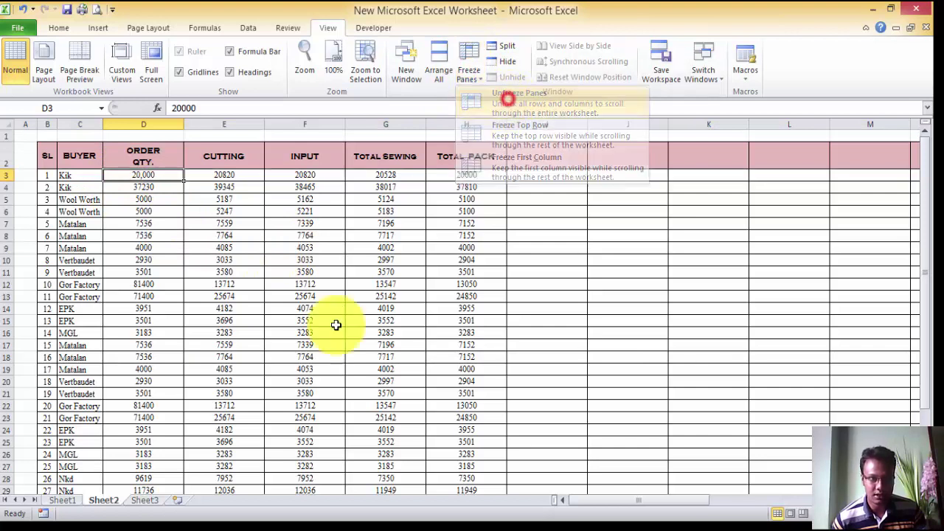
{"action": "left_click", "coordinate": [321, 298]}
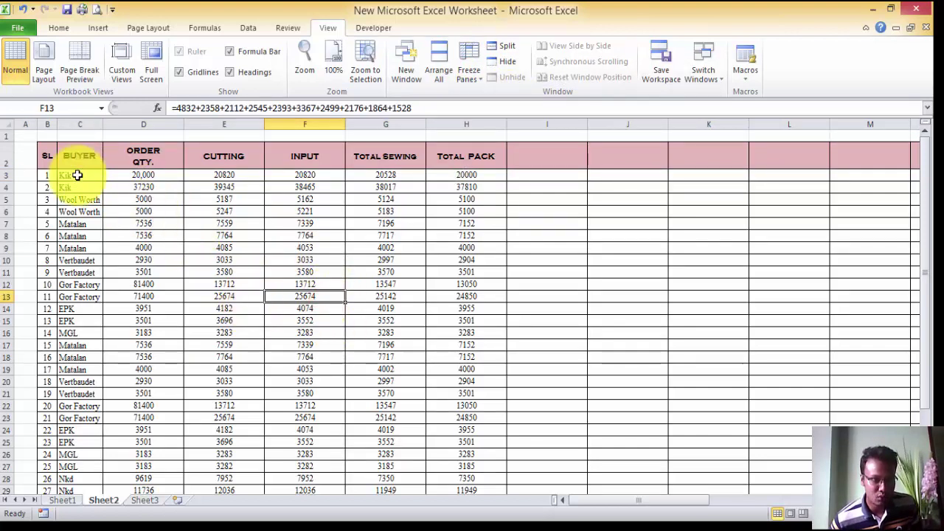
{"action": "left_click", "coordinate": [151, 174]}
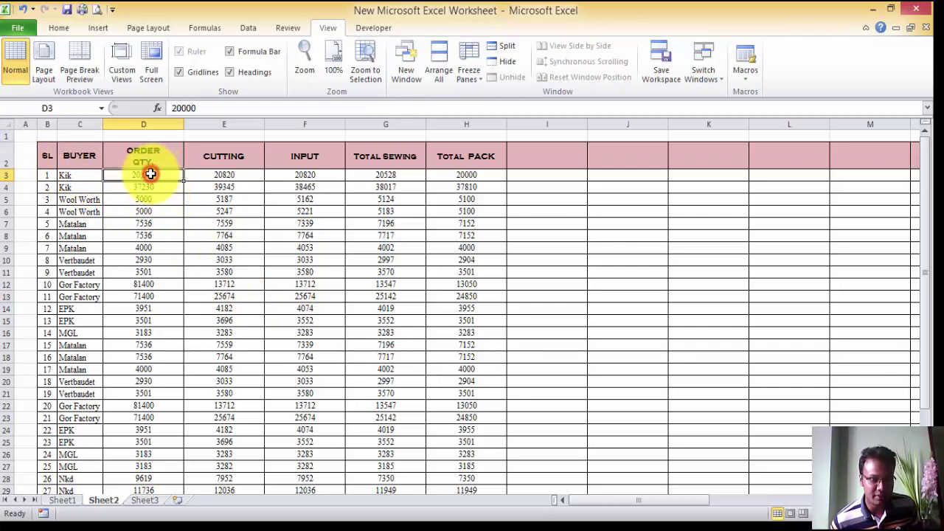
{"action": "left_click", "coordinate": [150, 187]}
{"action": "left_click", "coordinate": [95, 176]}
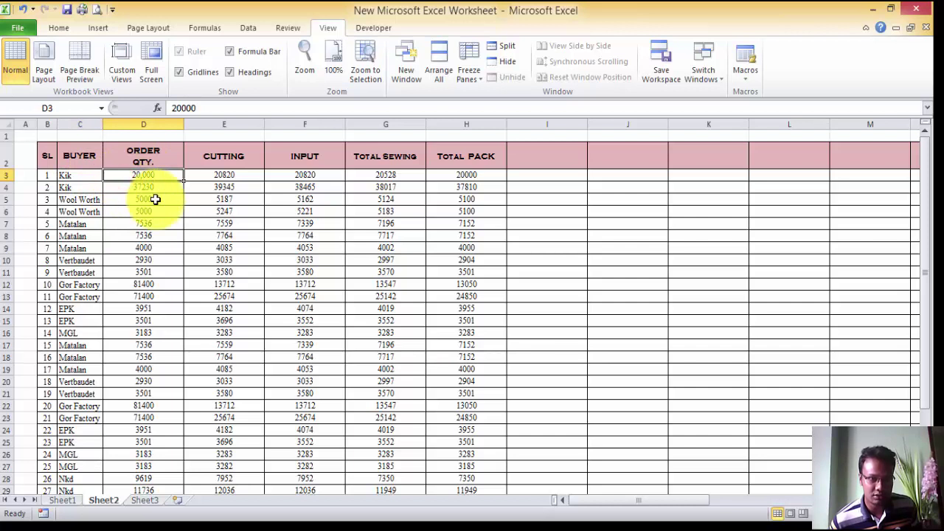
{"action": "left_click", "coordinate": [4, 156]}
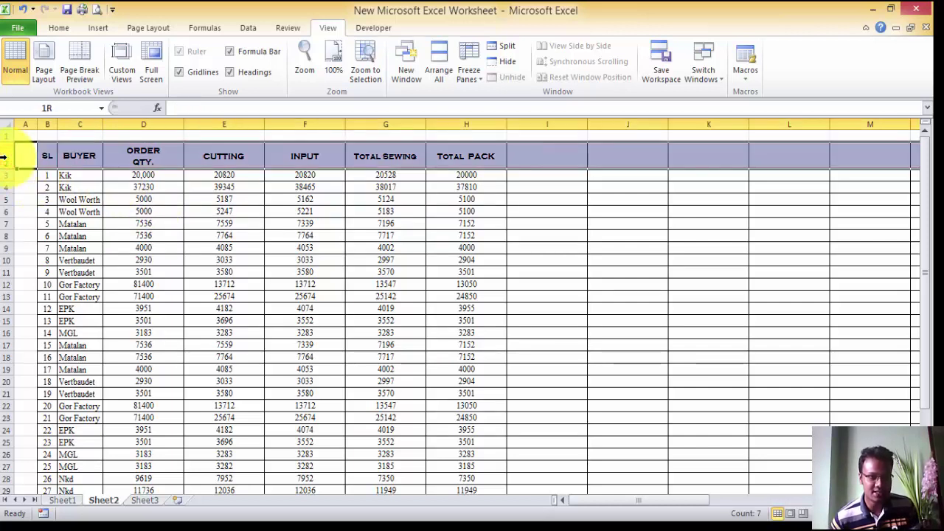
{"action": "left_click", "coordinate": [112, 177]}
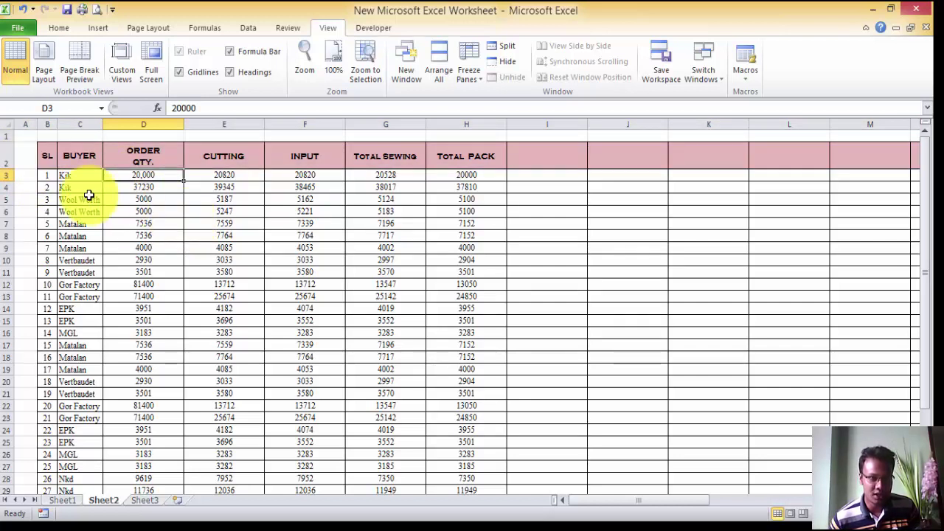
Preview the area to freeze by selecting rows 1–2 and columns A–C, ending on cell C3.
{"action": "left_click_drag", "start_coordinate": [6, 158], "coordinate": [5, 138]}
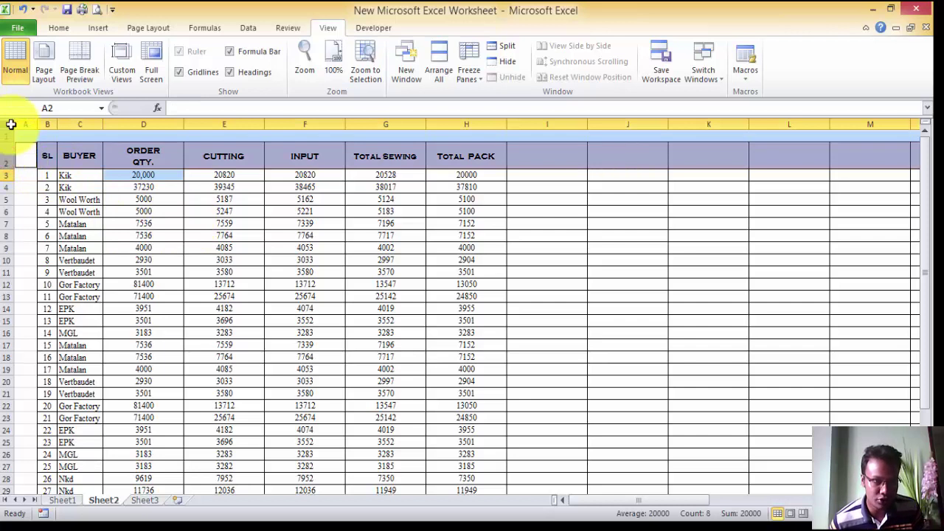
{"action": "left_click_drag", "start_coordinate": [87, 123], "coordinate": [25, 123]}
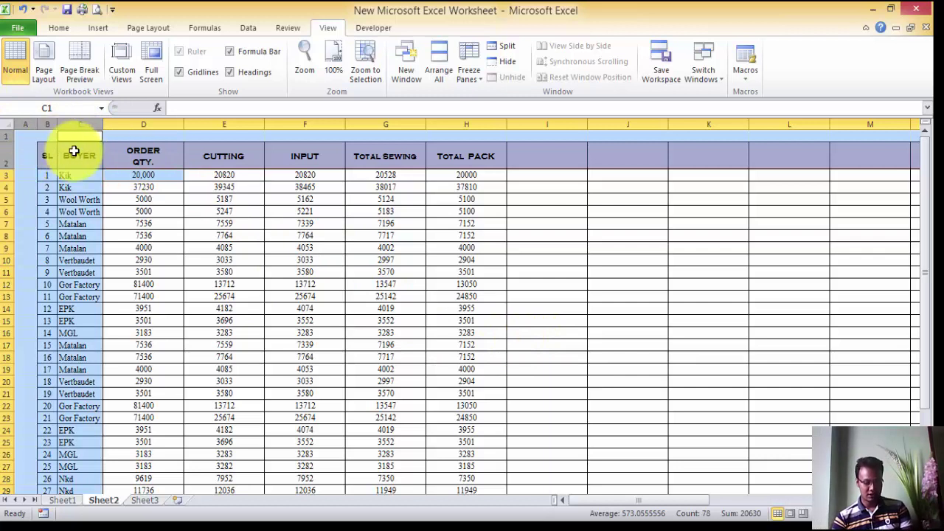
{"action": "scroll", "coordinate": [175, 266], "scroll_direction": "down", "scroll_amount": 6}
{"action": "scroll", "coordinate": [173, 268], "scroll_direction": "up", "scroll_amount": 5}
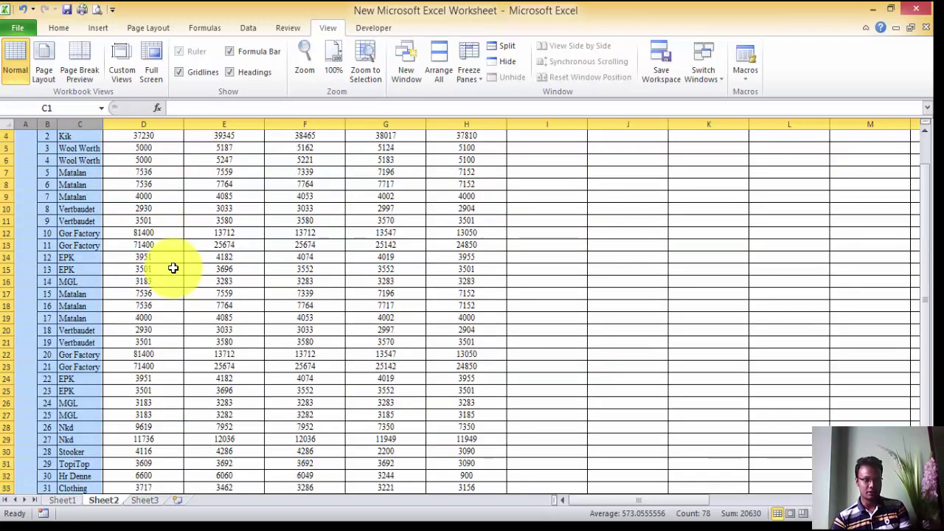
{"action": "scroll", "coordinate": [173, 268], "scroll_direction": "up", "scroll_amount": 1}
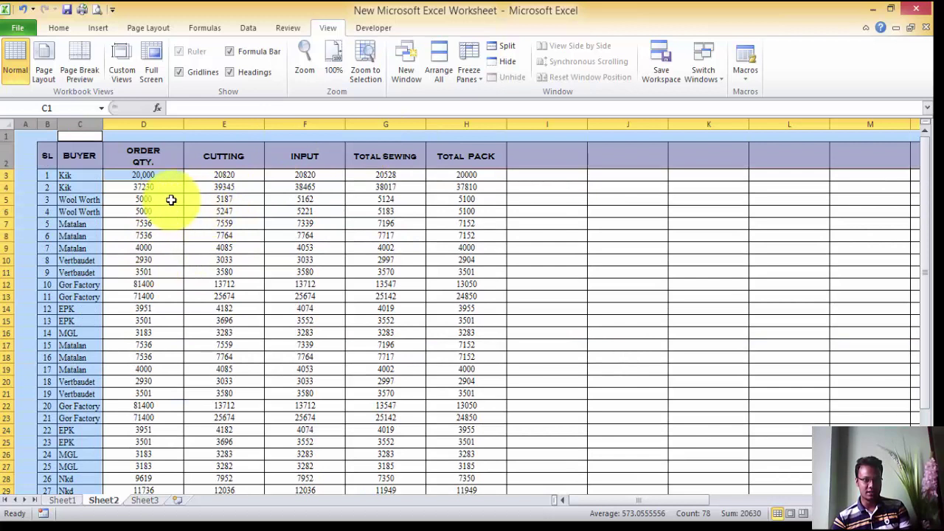
{"action": "left_click", "coordinate": [88, 177]}
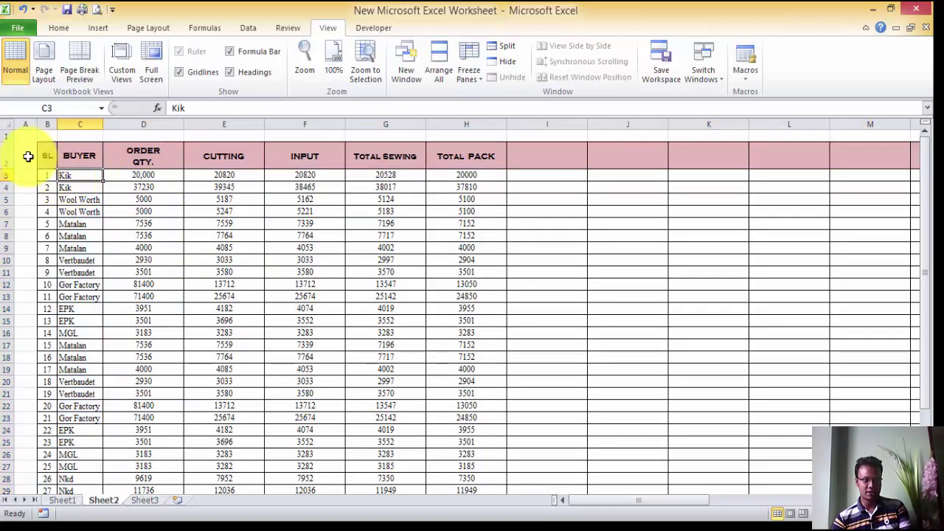
{"action": "left_click_drag", "start_coordinate": [3, 156], "coordinate": [26, 122]}
{"action": "left_click", "coordinate": [83, 176]}
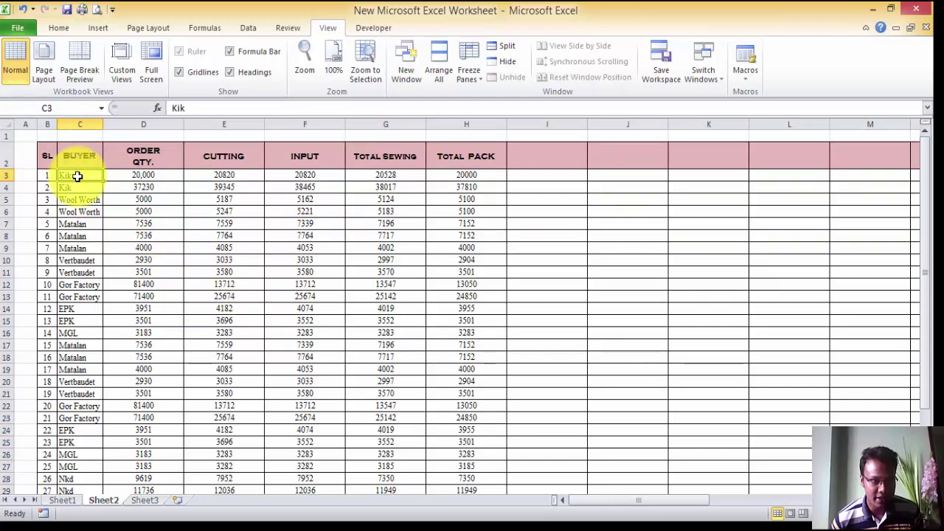
Freeze panes at C3 and scroll to test the frozen area.
{"action": "left_click", "coordinate": [470, 74]}
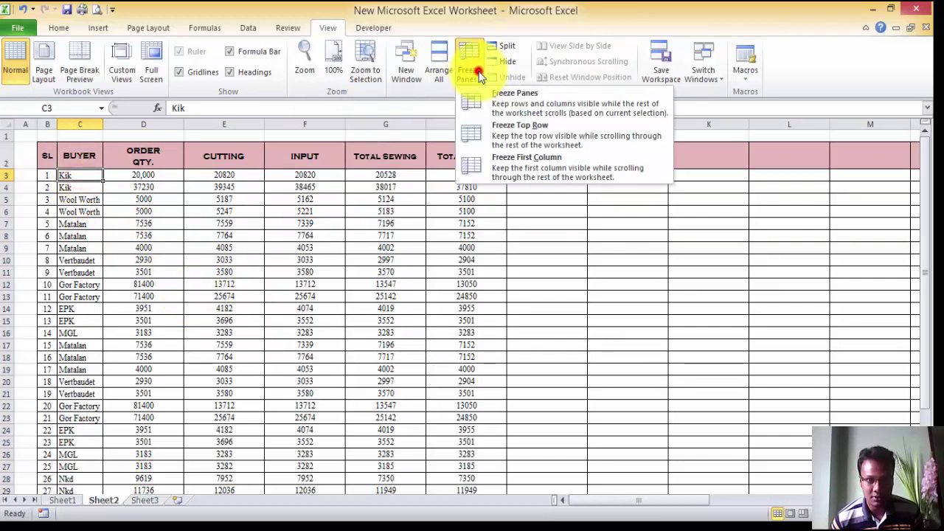
{"action": "left_click", "coordinate": [509, 100]}
{"action": "scroll", "coordinate": [523, 361], "scroll_direction": "down", "scroll_amount": 8}
{"action": "scroll", "coordinate": [308, 308], "scroll_direction": "up", "scroll_amount": 5}
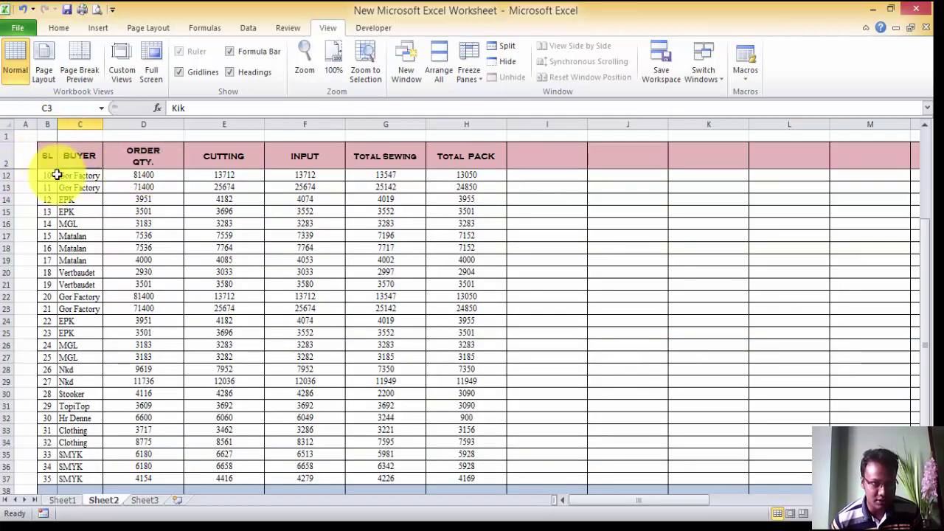
{"action": "scroll", "coordinate": [528, 453], "scroll_direction": "down", "scroll_amount": 5}
{"action": "scroll", "coordinate": [453, 428], "scroll_direction": "up", "scroll_amount": 8}
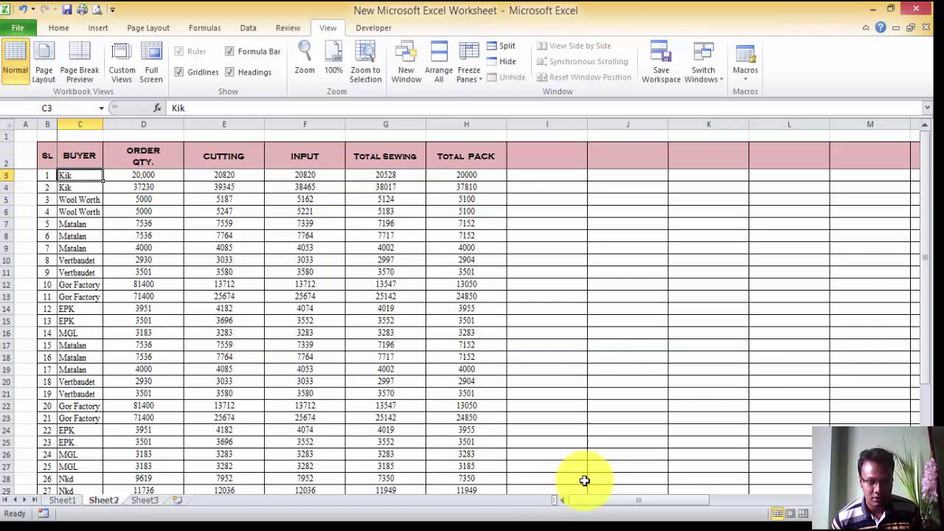
{"action": "left_click_drag", "start_coordinate": [590, 510], "coordinate": [21, 152]}
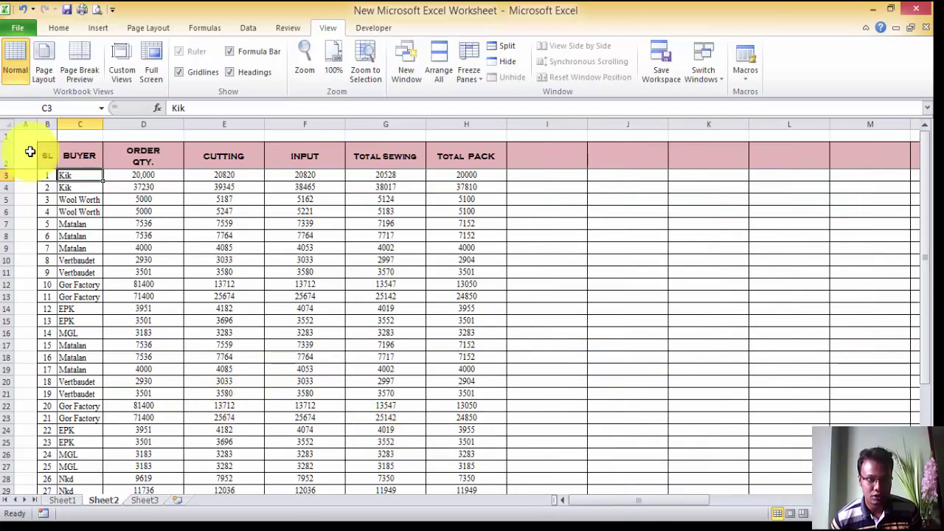
Unfreeze, then refreeze panes so rows 1–2 and columns A–C stay fixed.
{"action": "left_click", "coordinate": [490, 74]}
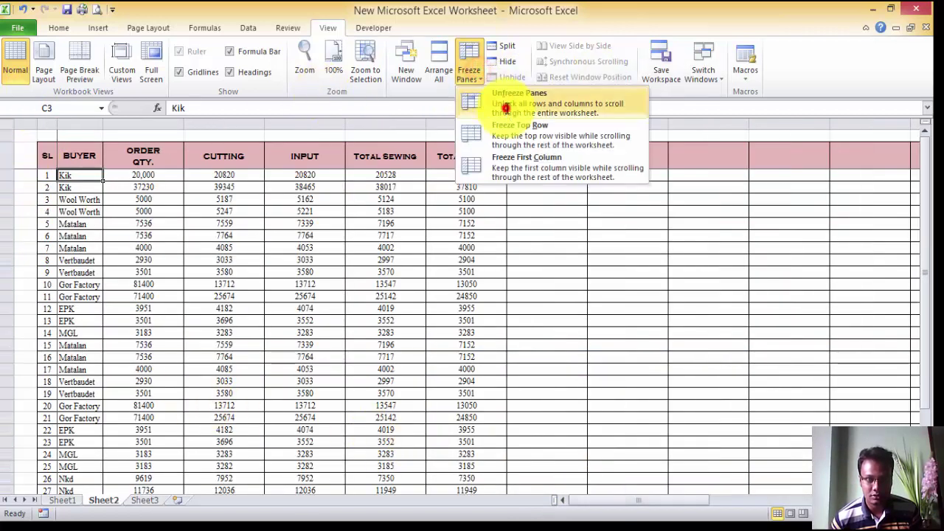
{"action": "left_click", "coordinate": [491, 93]}
{"action": "left_click", "coordinate": [120, 177]}
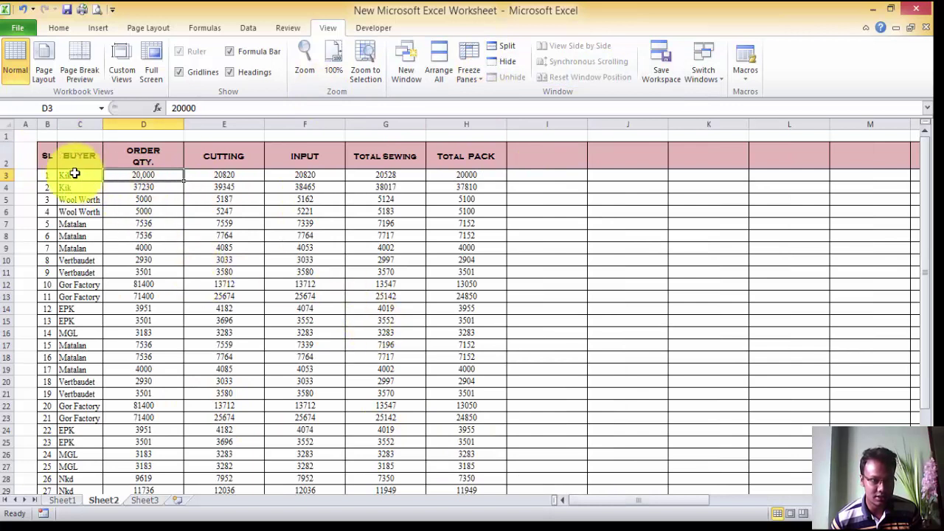
{"action": "left_click", "coordinate": [78, 124]}
{"action": "left_click_drag", "start_coordinate": [78, 124], "coordinate": [14, 107]}
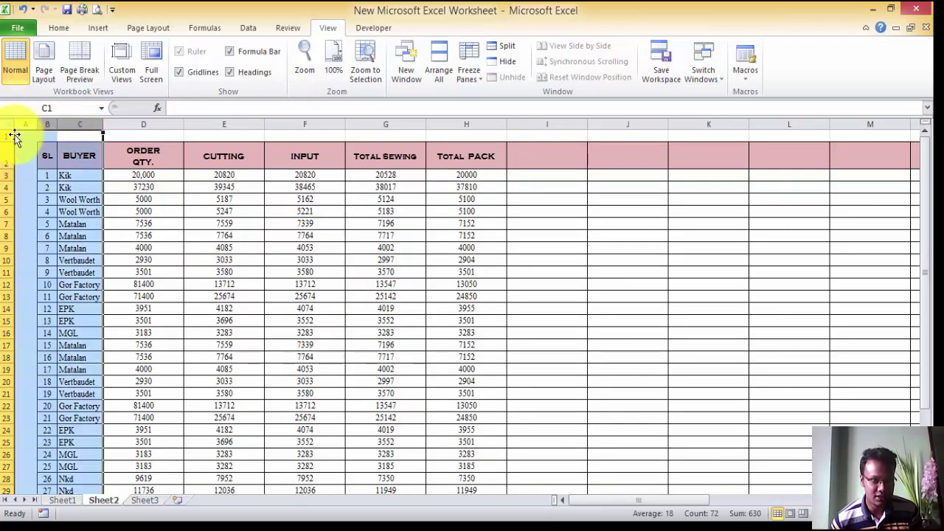
{"action": "left_click_drag", "start_coordinate": [4, 153], "coordinate": [4, 136]}
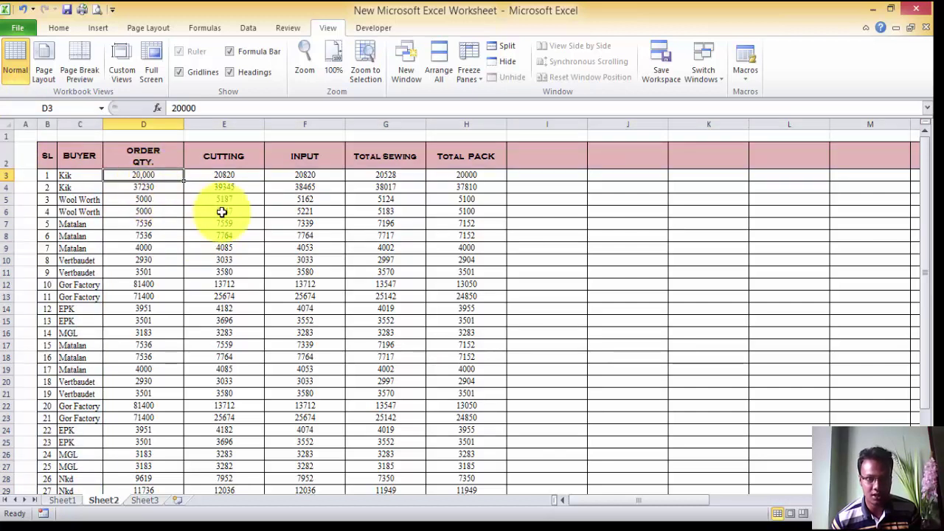
{"action": "left_click", "coordinate": [469, 70]}
{"action": "left_click", "coordinate": [526, 110]}
Scroll to test the freeze, then check the formulas in H7 and E5 (=522+2765+1900).
{"action": "scroll", "coordinate": [362, 258], "scroll_direction": "down", "scroll_amount": 1}
{"action": "scroll", "coordinate": [132, 213], "scroll_direction": "up", "scroll_amount": 1}
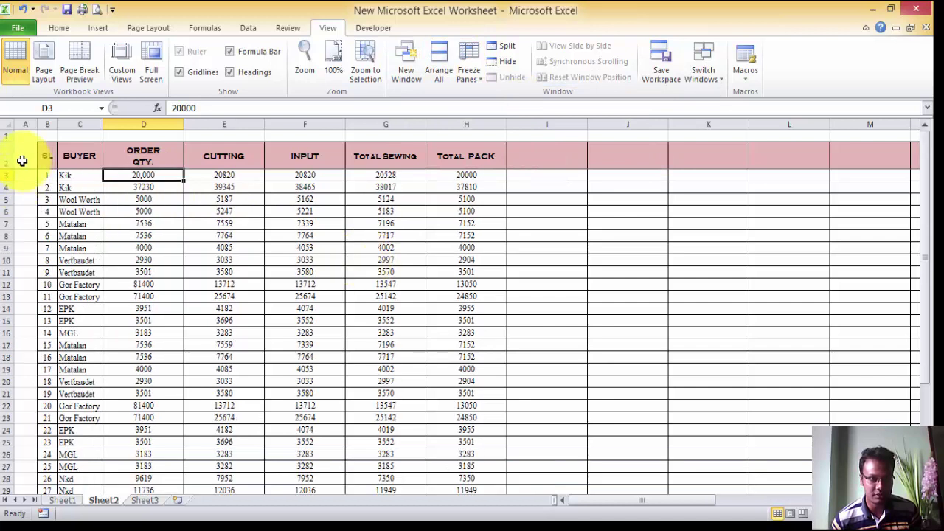
{"action": "scroll", "coordinate": [453, 411], "scroll_direction": "down", "scroll_amount": 3}
{"action": "scroll", "coordinate": [454, 410], "scroll_direction": "up", "scroll_amount": 3}
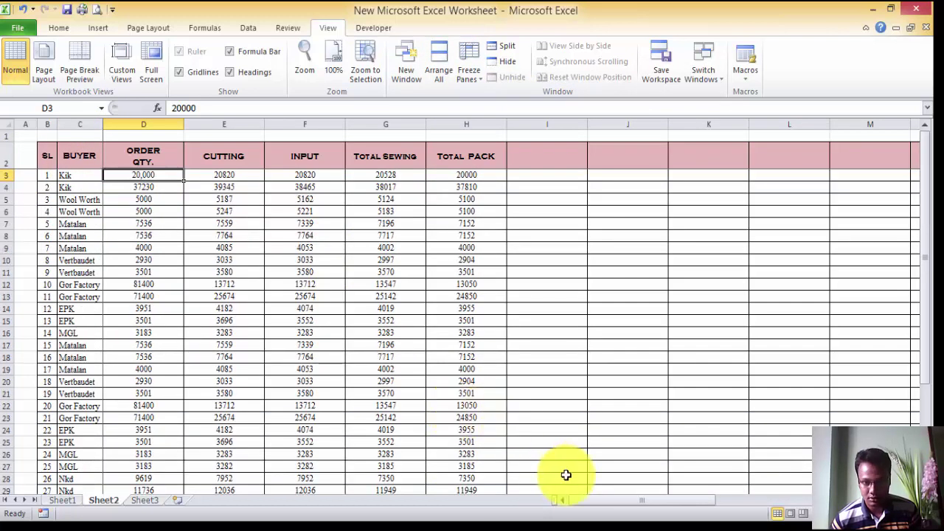
{"action": "left_click_drag", "start_coordinate": [582, 500], "coordinate": [337, 400]}
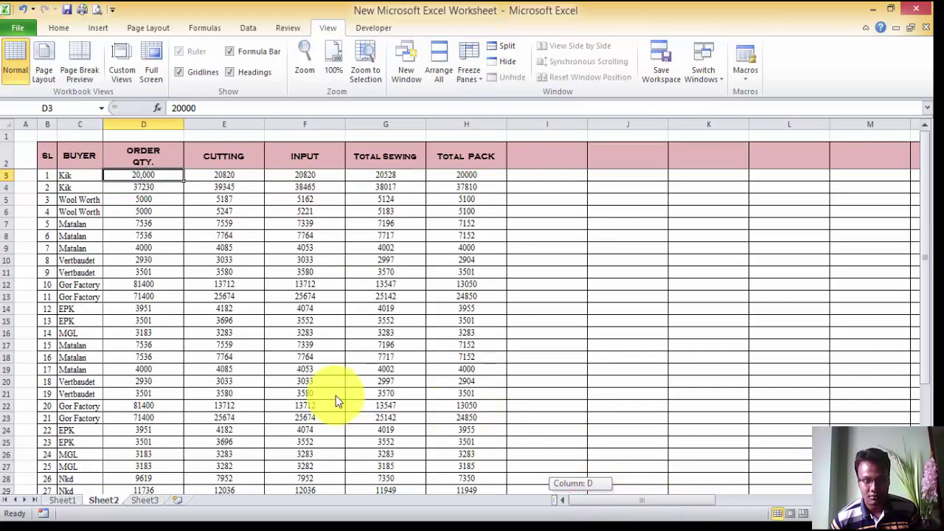
{"action": "scroll", "coordinate": [301, 217], "scroll_direction": "down", "scroll_amount": 8}
{"action": "scroll", "coordinate": [298, 222], "scroll_direction": "up", "scroll_amount": 4}
{"action": "scroll", "coordinate": [297, 222], "scroll_direction": "up", "scroll_amount": 4}
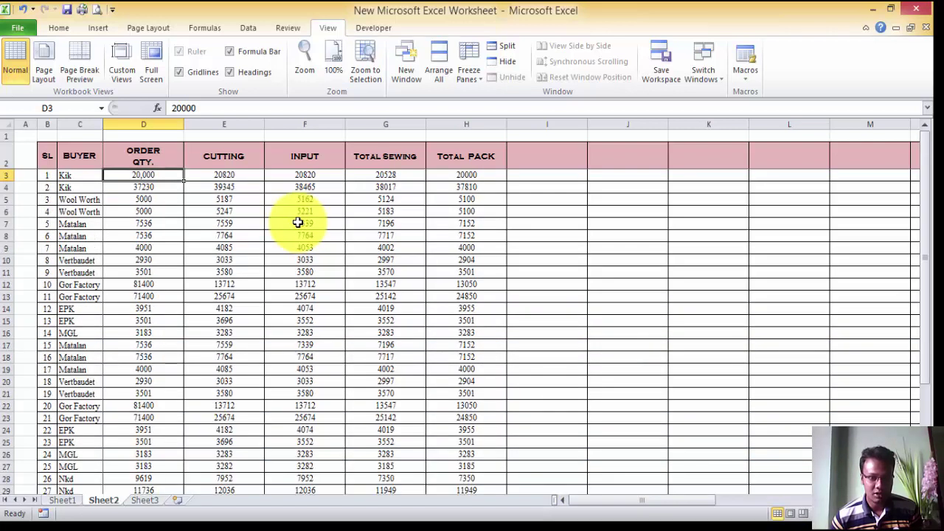
{"action": "left_click", "coordinate": [502, 221]}
{"action": "key", "text": "Right"}
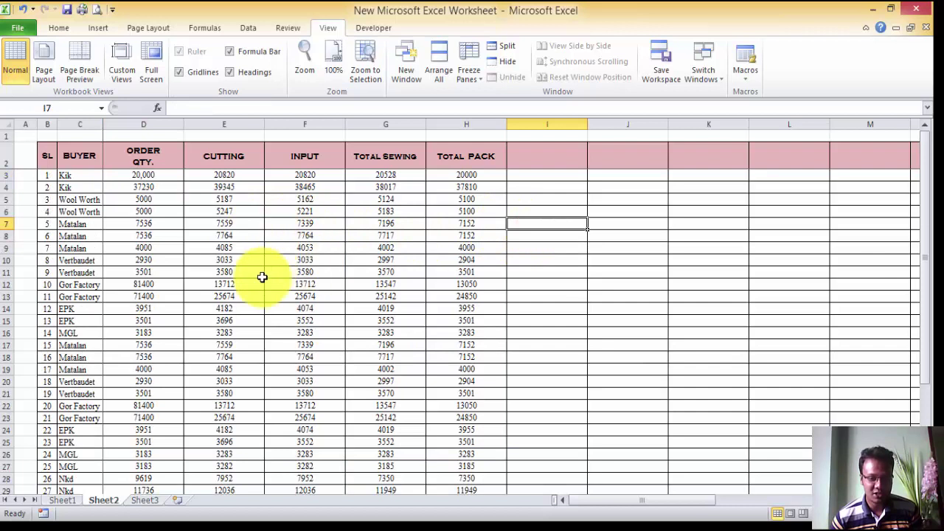
{"action": "left_click", "coordinate": [187, 201]}
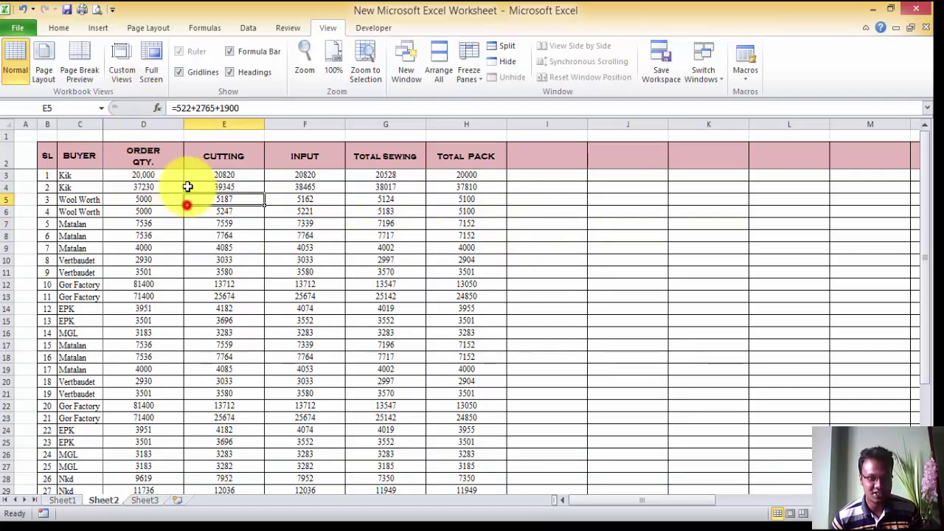
Return to the Home ribbon and scroll down to confirm the header rows remain frozen.
{"action": "left_click", "coordinate": [59, 28]}
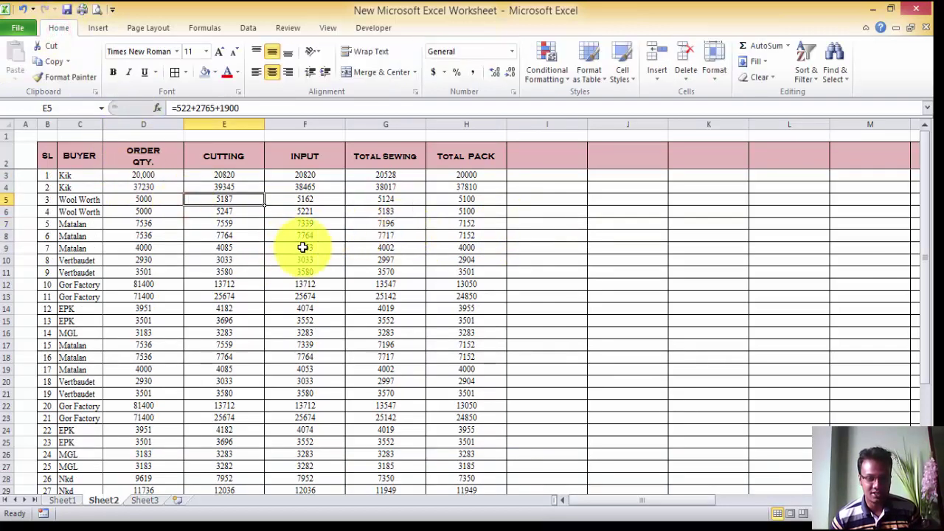
{"action": "scroll", "coordinate": [383, 266], "scroll_direction": "down", "scroll_amount": 6}
{"action": "scroll", "coordinate": [383, 266], "scroll_direction": "up", "scroll_amount": 6}
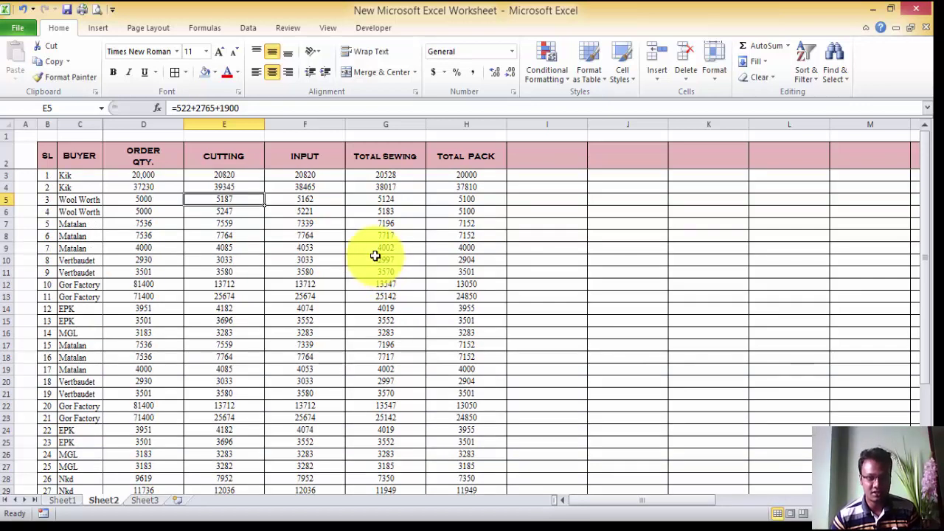
{"action": "scroll", "coordinate": [374, 255], "scroll_direction": "down", "scroll_amount": 6}
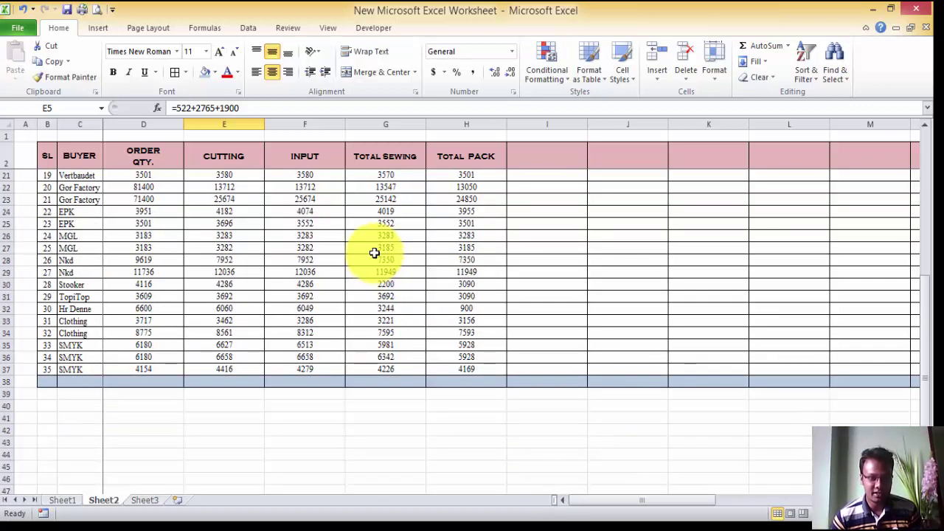